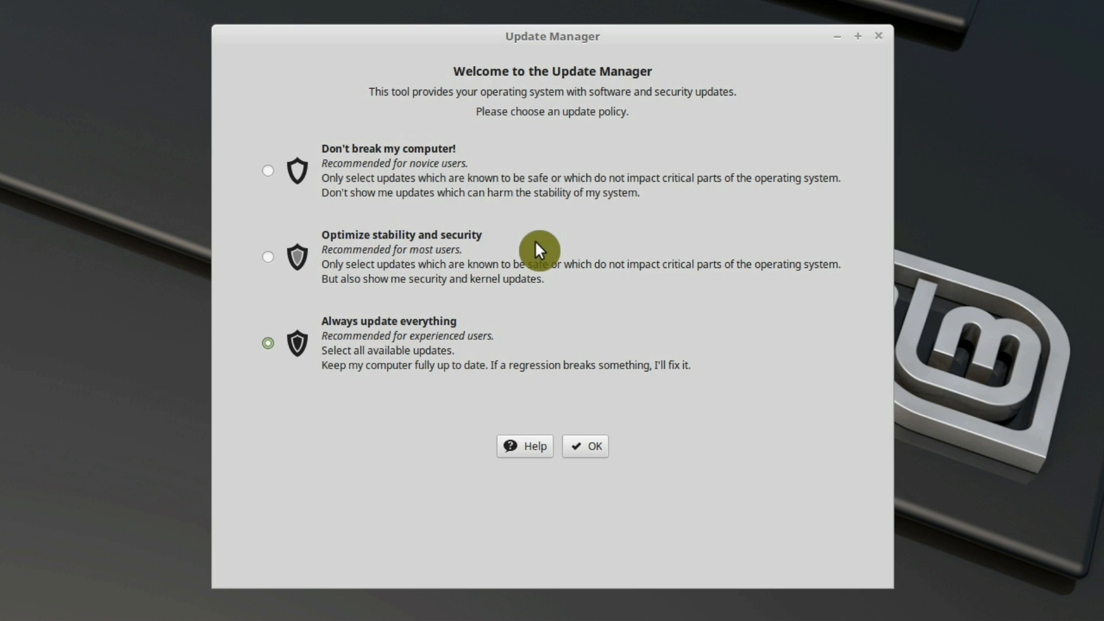
- Accept the "Always update everything" update policy and install the available updates
{"action": "left_click", "coordinate": [585, 447]}
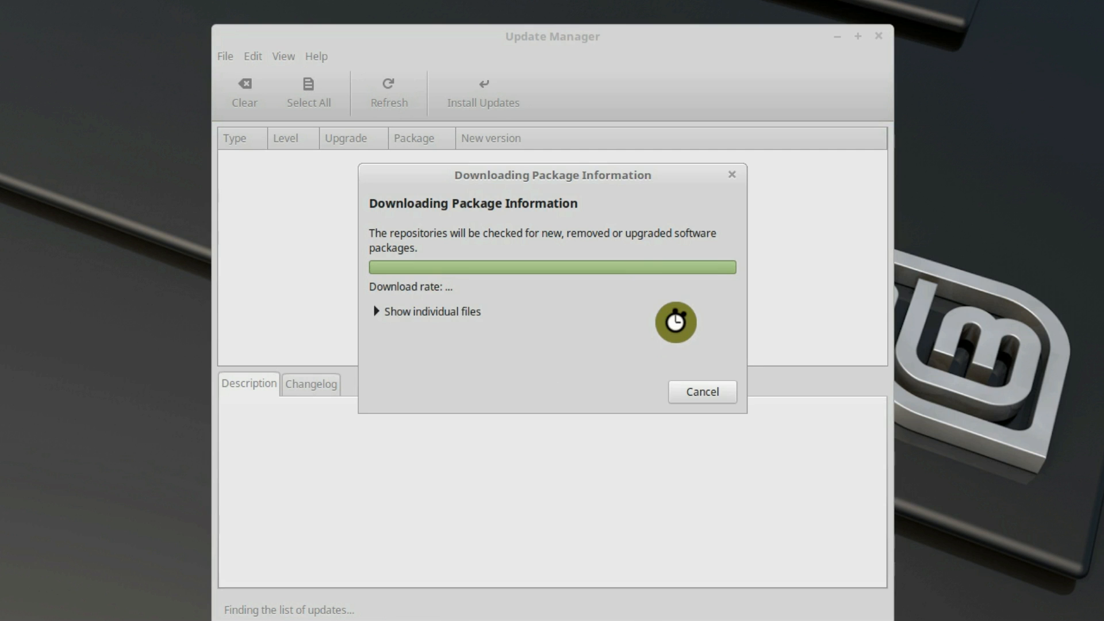
{"action": "left_click", "coordinate": [486, 102]}
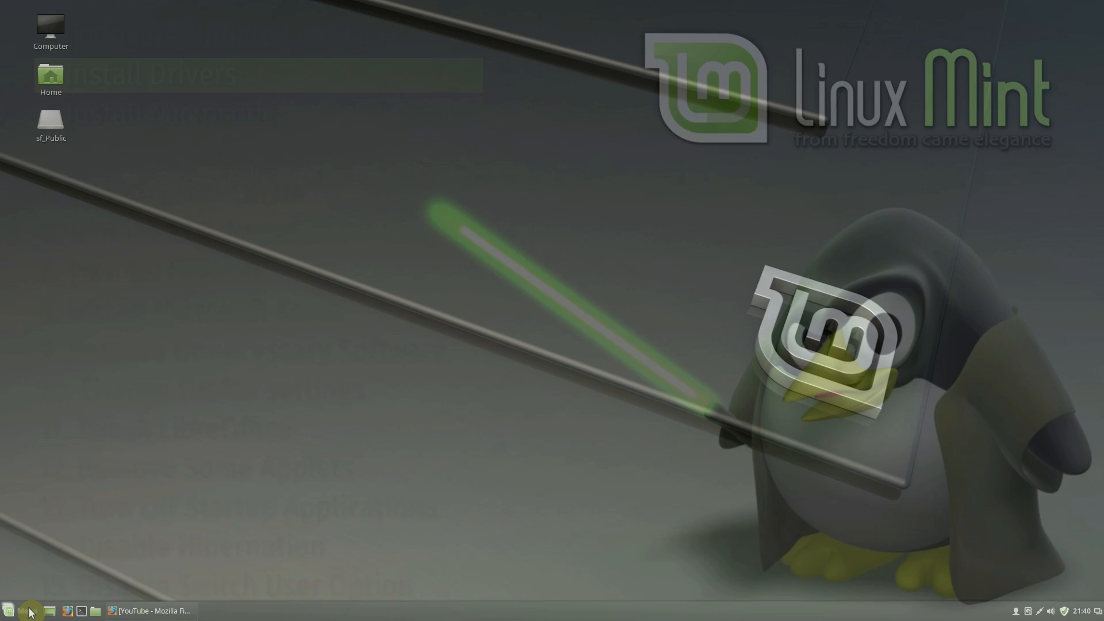
- Open Driver Manager and authorise it by entering the account password
{"action": "left_click", "coordinate": [29, 611]}
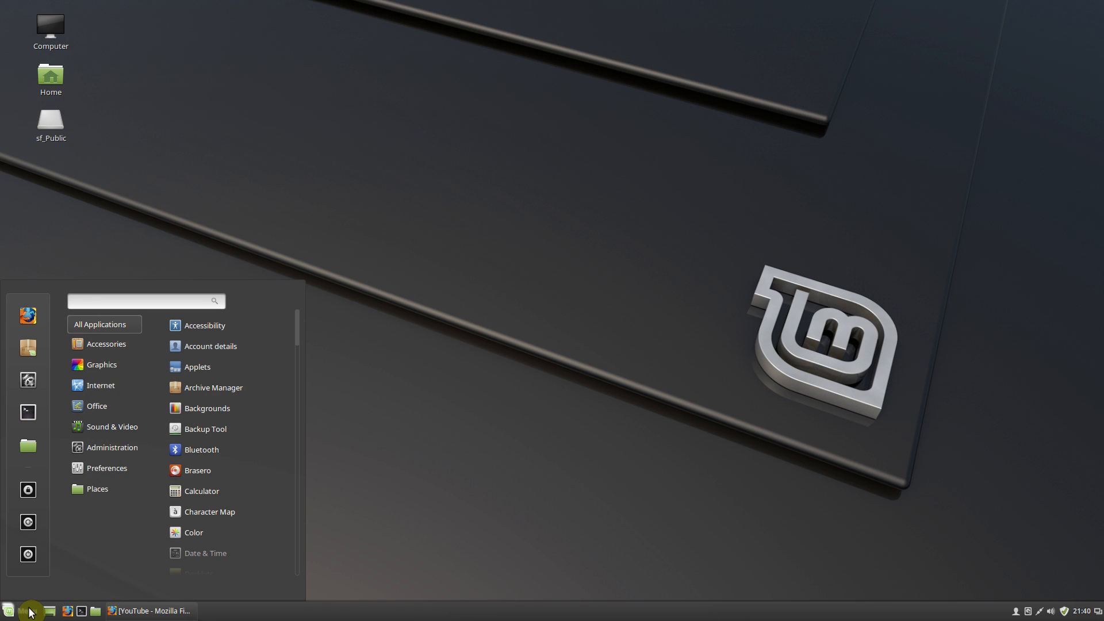
{"action": "type", "text": "driver"}
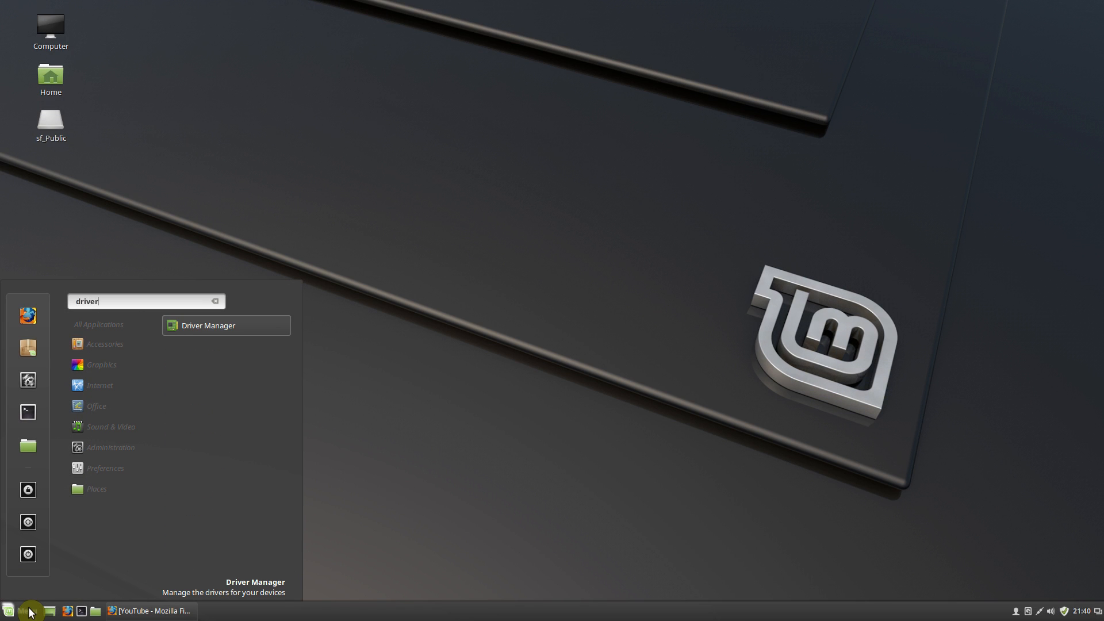
{"action": "left_click", "coordinate": [217, 324]}
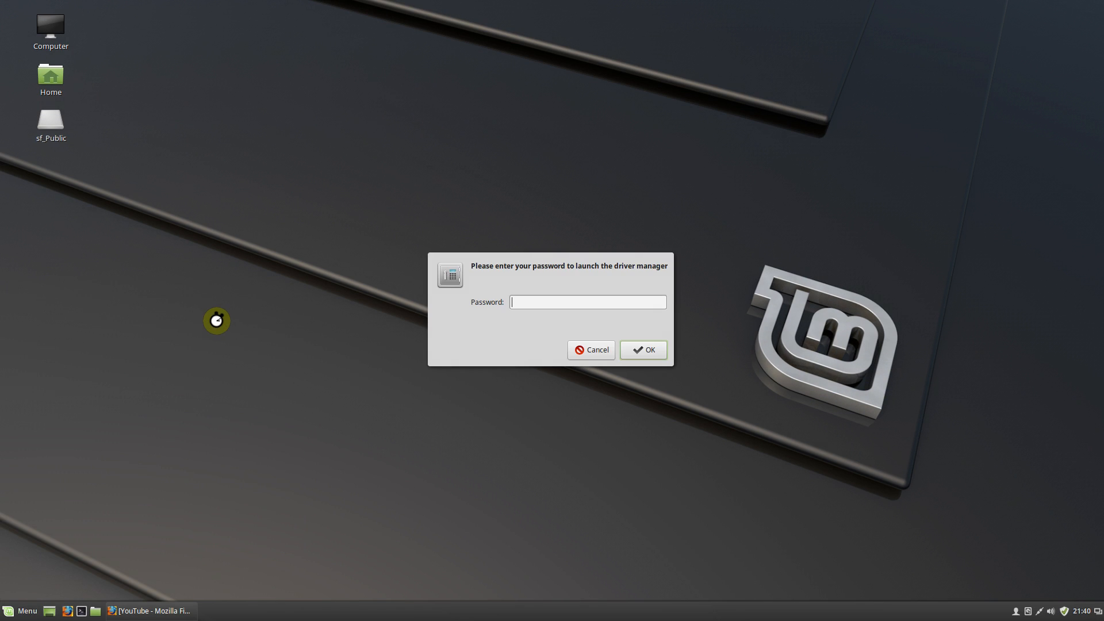
{"action": "type", "text": "****"}
{"action": "key", "text": "Return"}
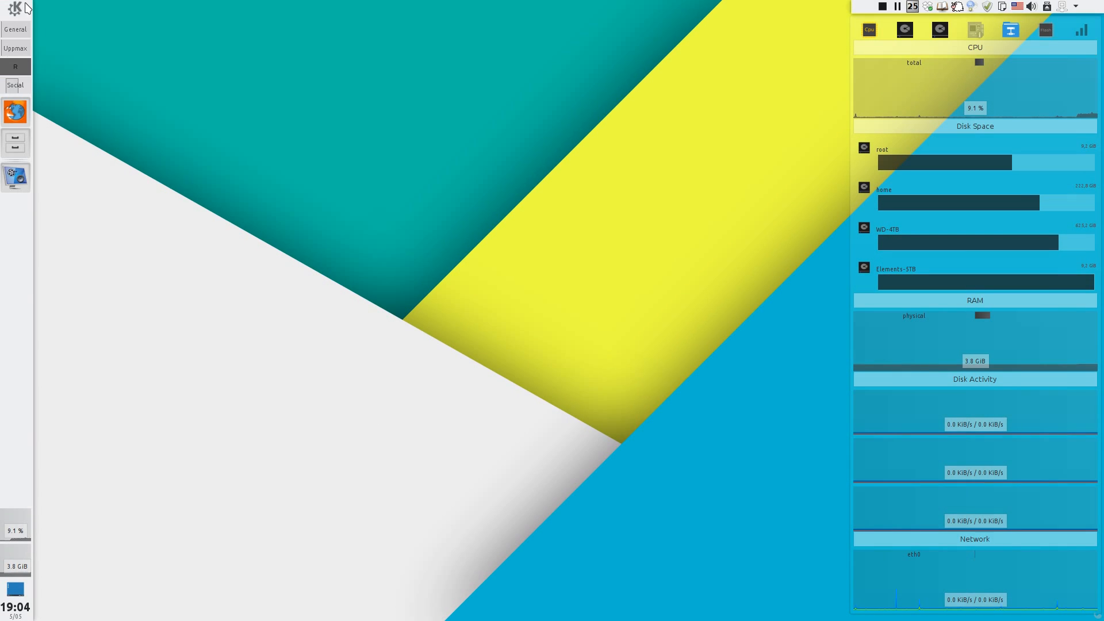
- Open NVIDIA X Server Settings and view the X Server Information page
{"action": "left_click", "coordinate": [25, 5]}
{"action": "type", "text": "n"}
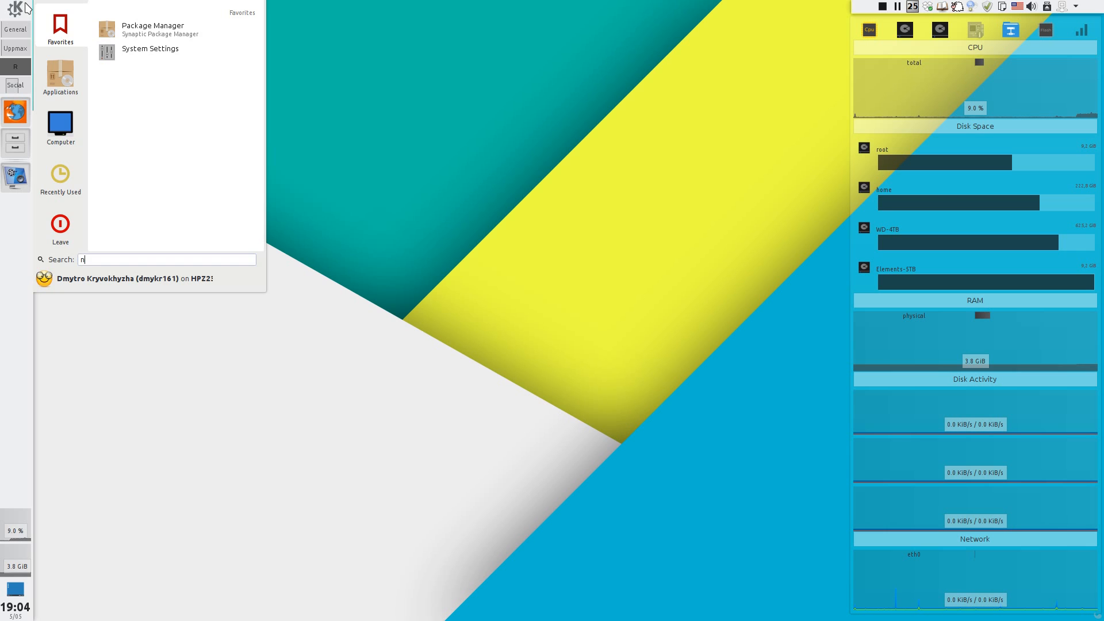
{"action": "type", "text": "vidia"}
{"action": "key", "text": "Return"}
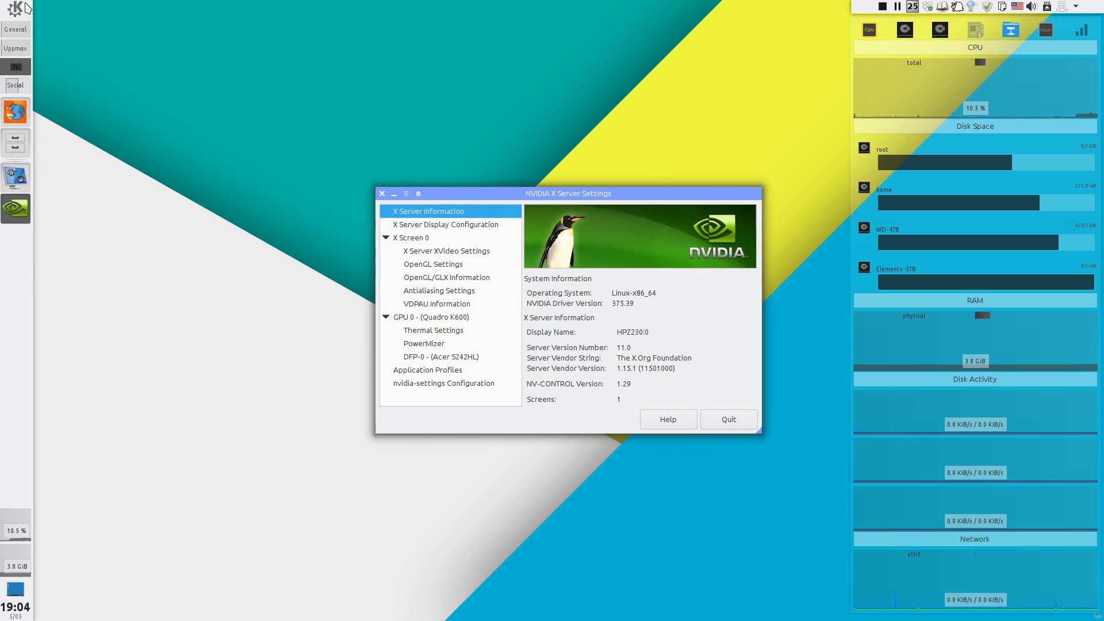
{"action": "key", "text": "Down"}
{"action": "left_click_drag", "start_coordinate": [577, 182], "coordinate": [515, 95]}
{"action": "key", "text": "Up"}
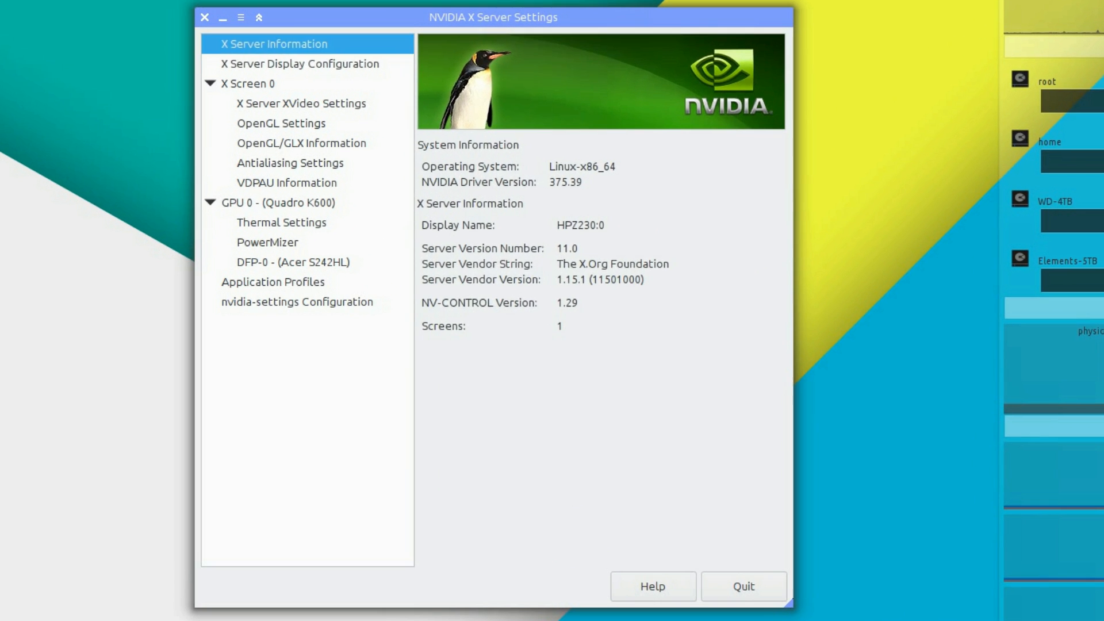
- Review the NVIDIA settings pages from X Server Display Configuration through PowerMizer, including the Preferred Mode choices
{"action": "key", "text": "Down"}
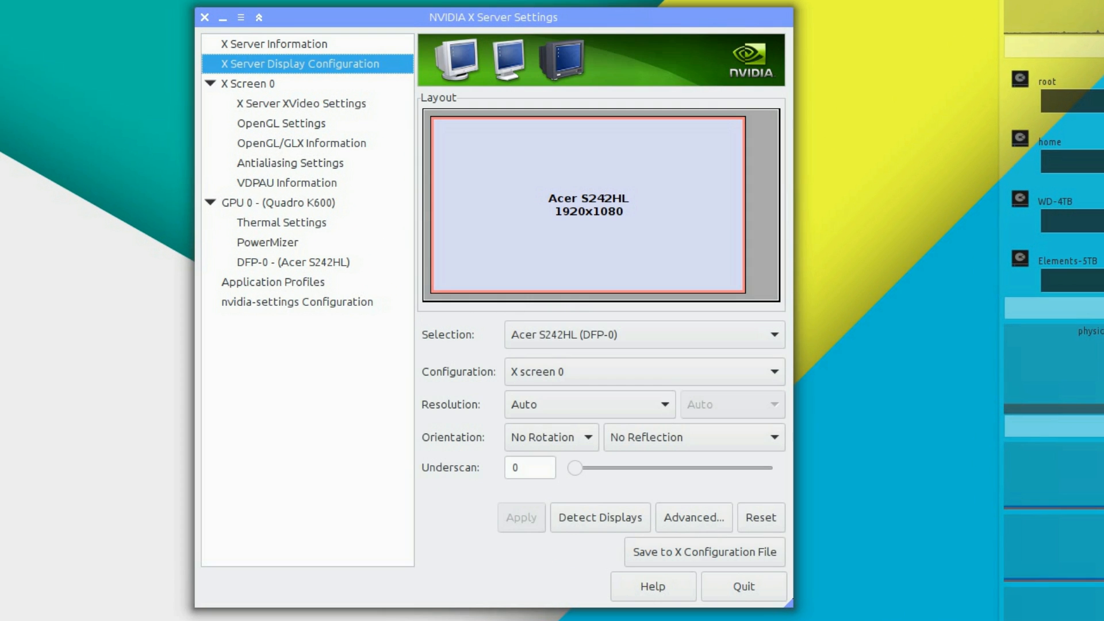
{"action": "key", "text": "Down"}
{"action": "key", "text": "Down"}
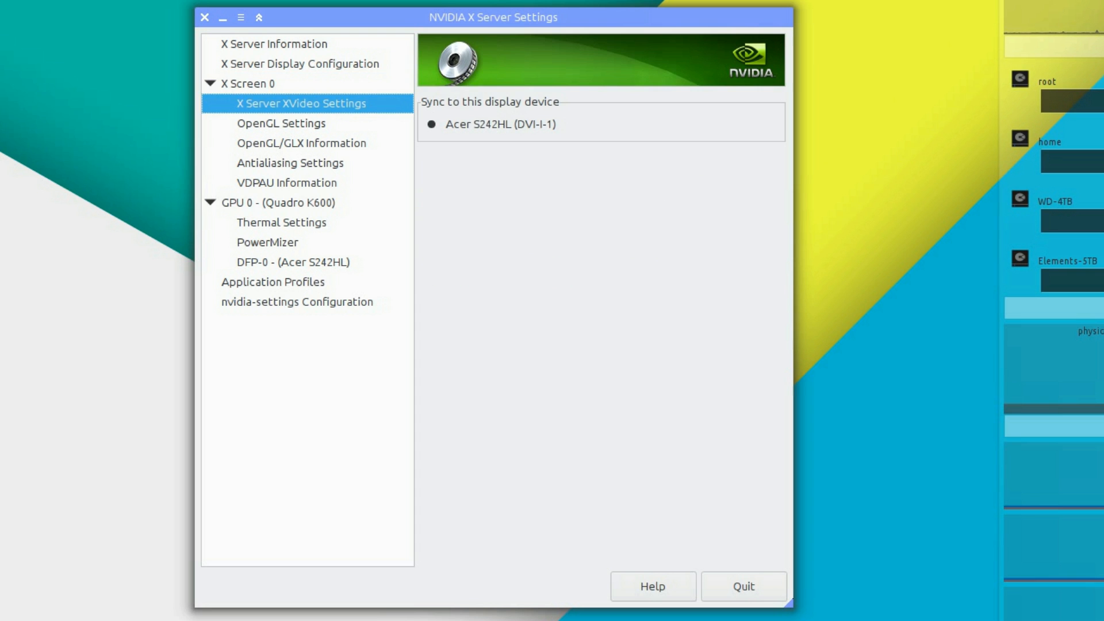
{"action": "key", "text": "Down"}
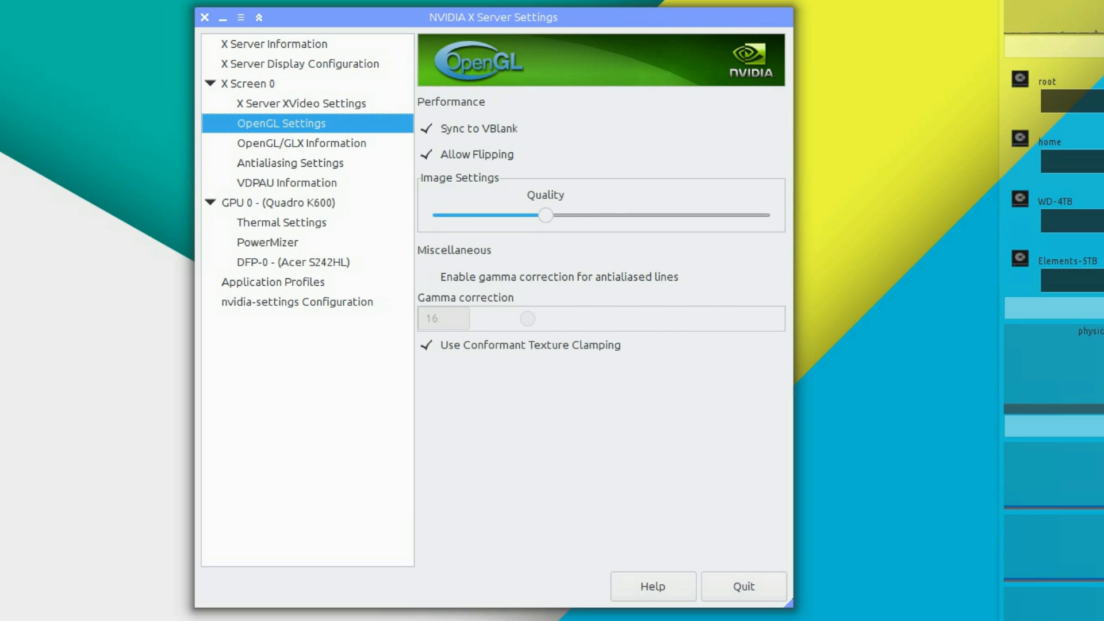
{"action": "key", "text": "Down"}
{"action": "key", "text": "Down"}
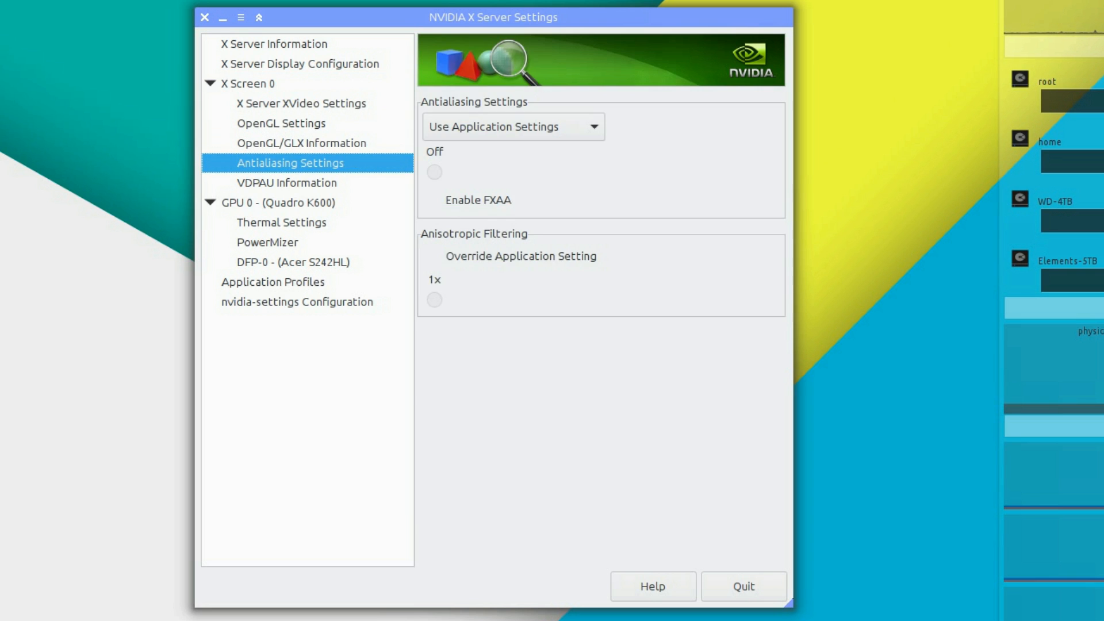
{"action": "key", "text": "Down"}
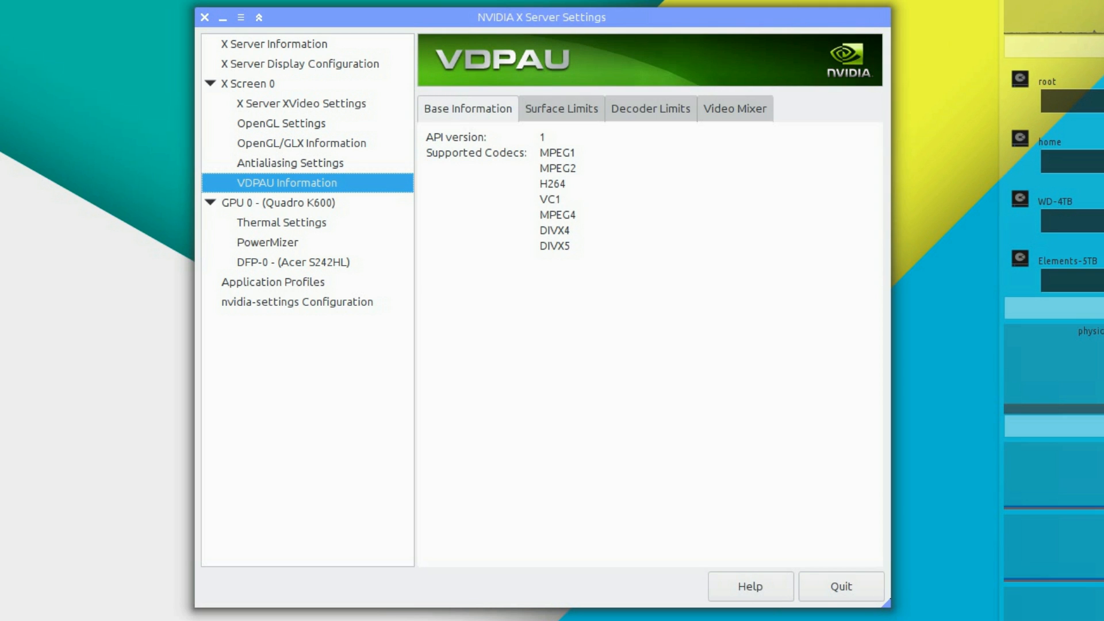
{"action": "key", "text": "Down"}
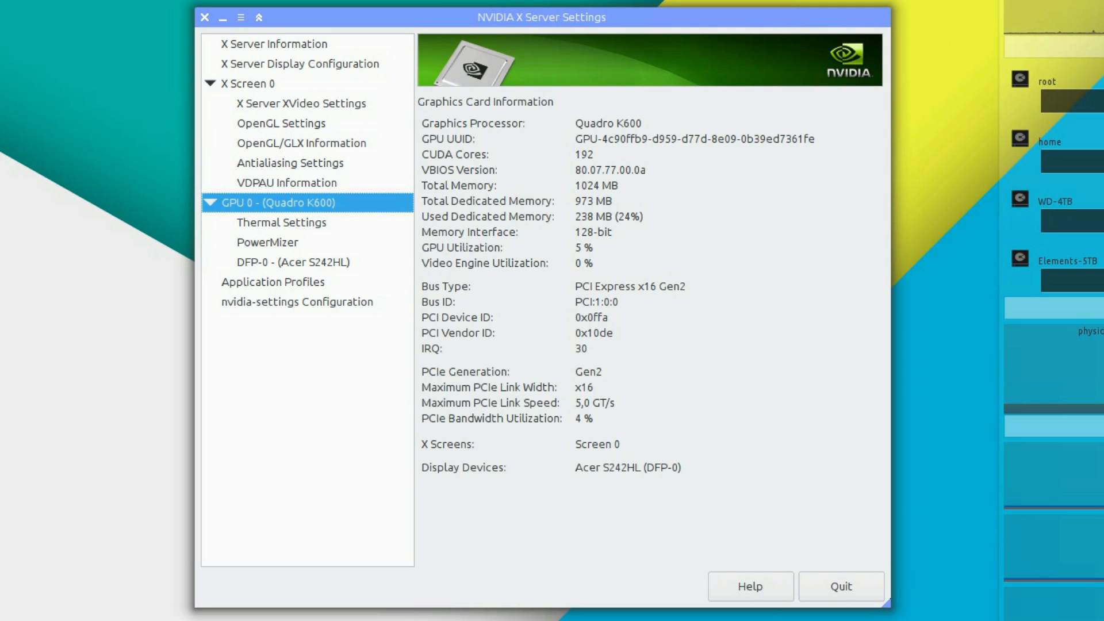
{"action": "key", "text": "Down"}
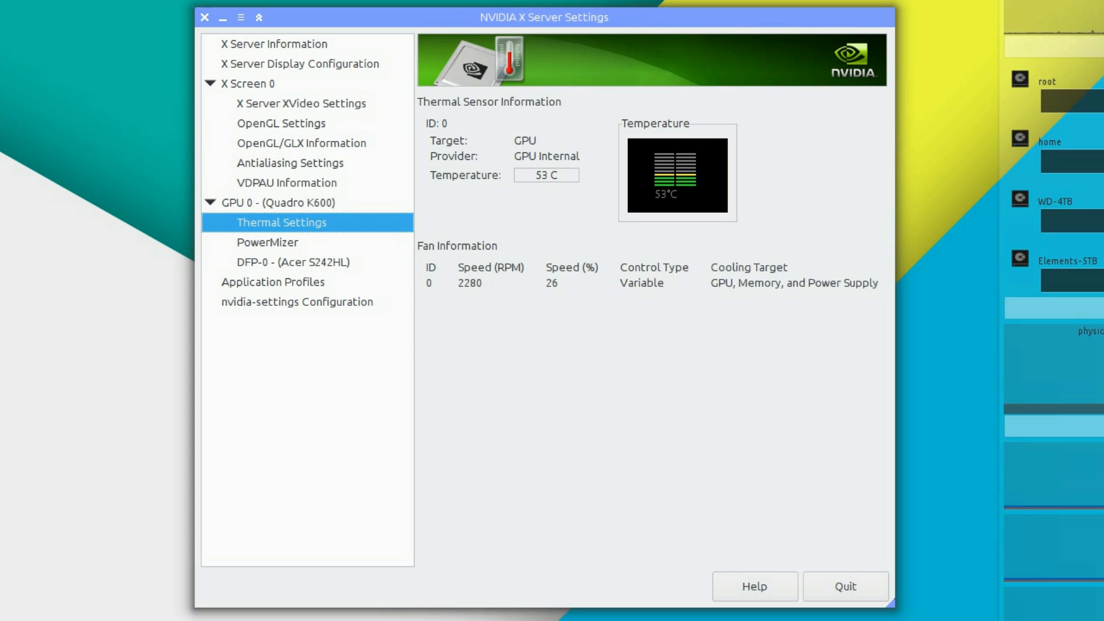
{"action": "key", "text": "Down"}
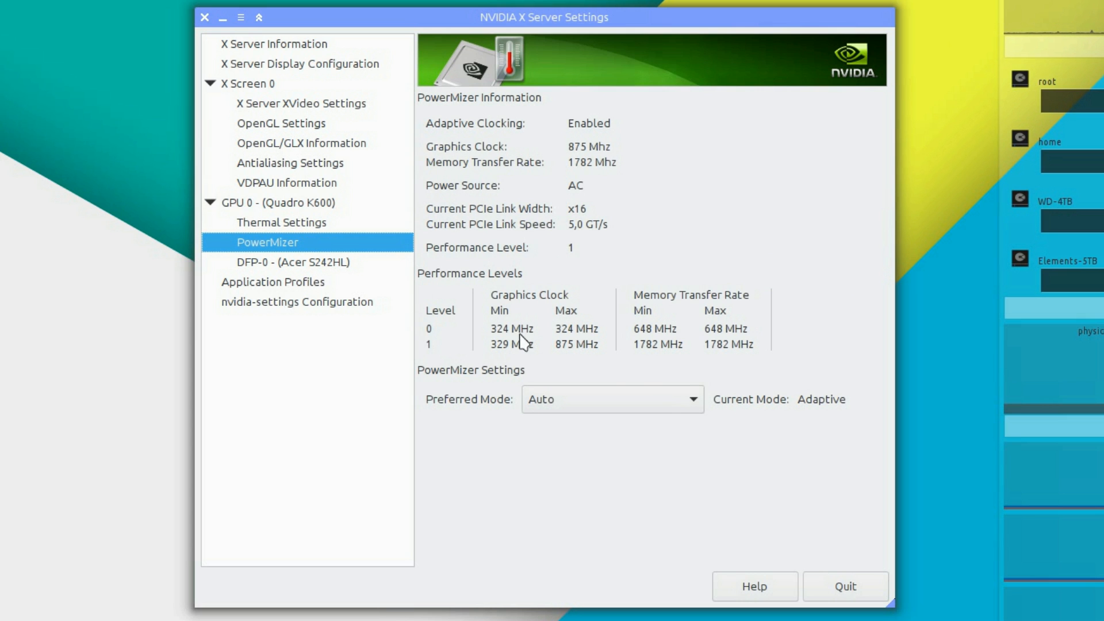
{"action": "left_click", "coordinate": [656, 401]}
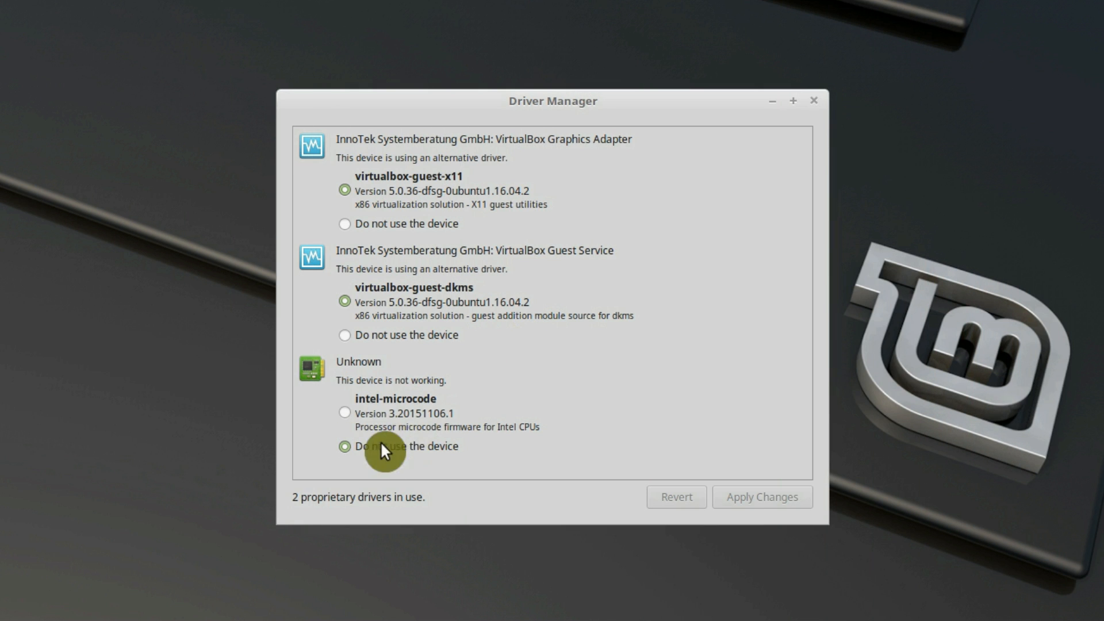
- In Driver Manager, enable the intel-microcode driver for the unknown device and apply the change
{"action": "left_click", "coordinate": [345, 412]}
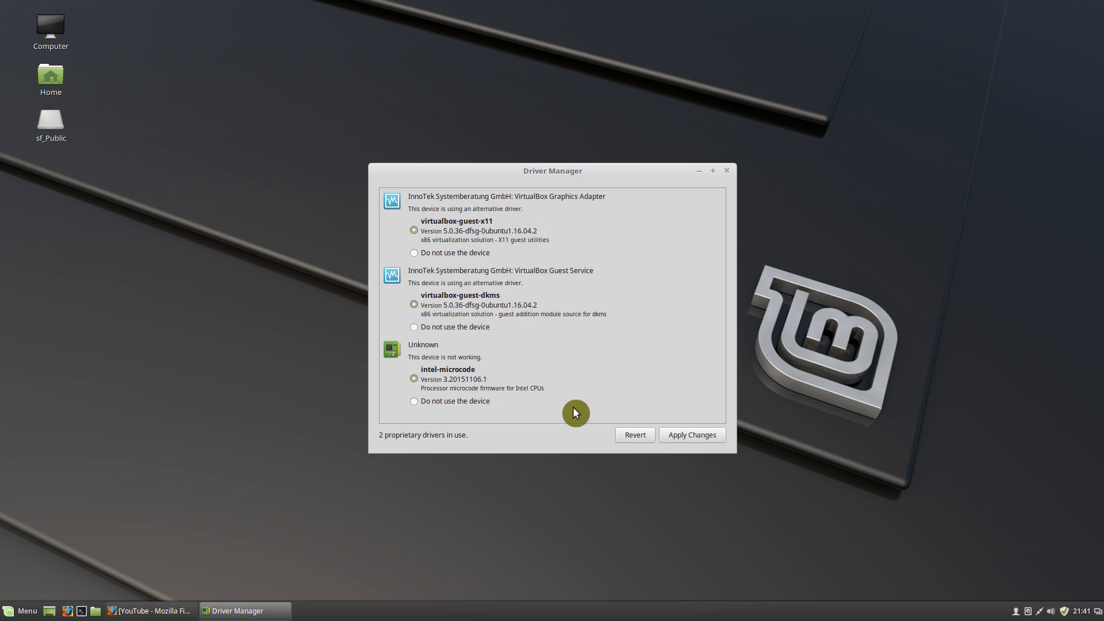
{"action": "left_click", "coordinate": [696, 439]}
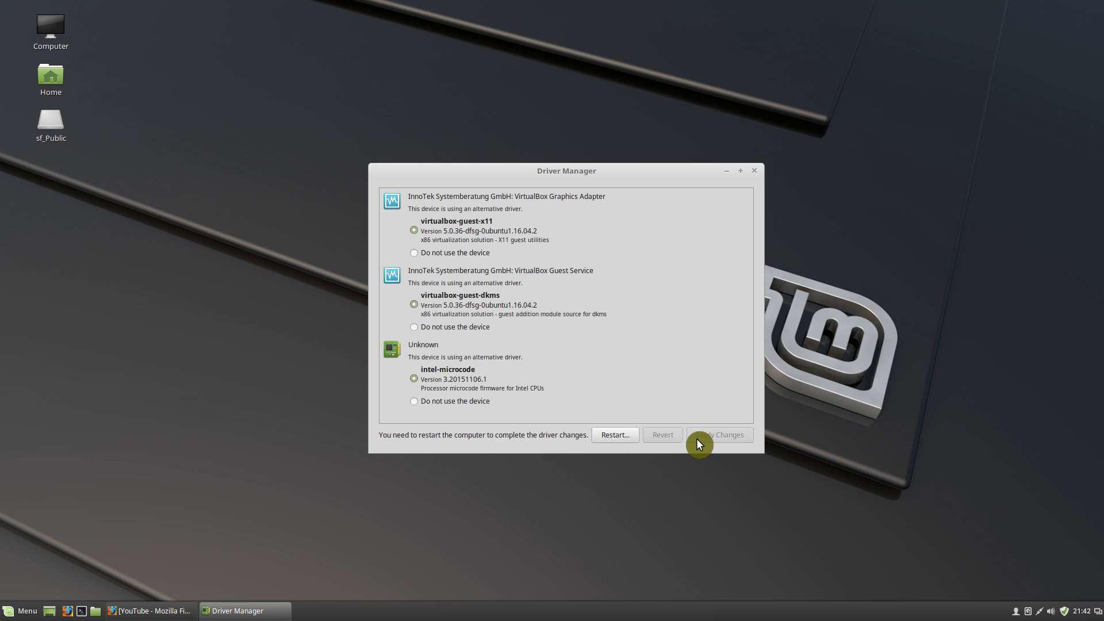
{"action": "left_click", "coordinate": [763, 170]}
- Open Synaptic Package Manager with the account password and search for "microcode" to view the amd64-microcode and intel-microcode descriptions
{"action": "left_click", "coordinate": [16, 611]}
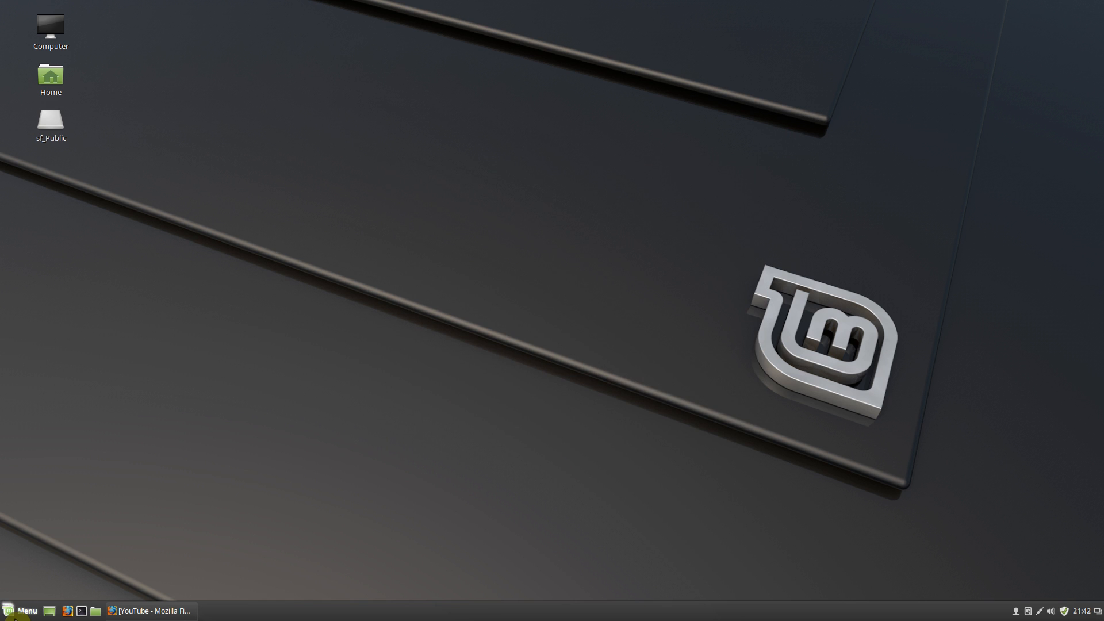
{"action": "type", "text": "syna"}
{"action": "left_click", "coordinate": [221, 347]}
{"action": "type", "text": "****"}
{"action": "key", "text": "Return"}
{"action": "type", "text": "microcode"}
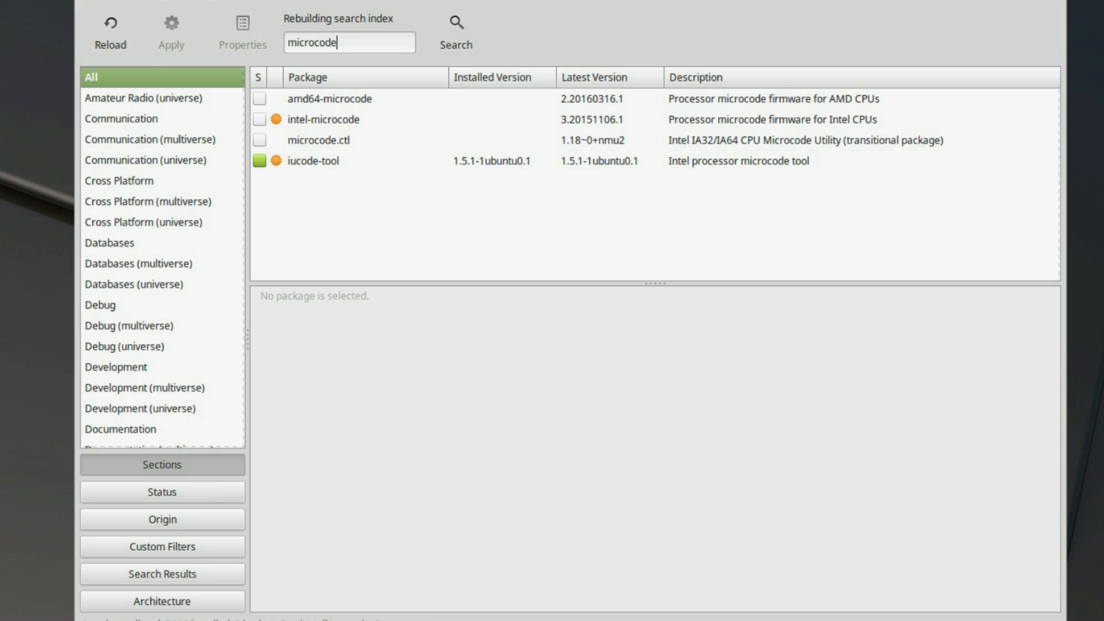
{"action": "left_click", "coordinate": [339, 98]}
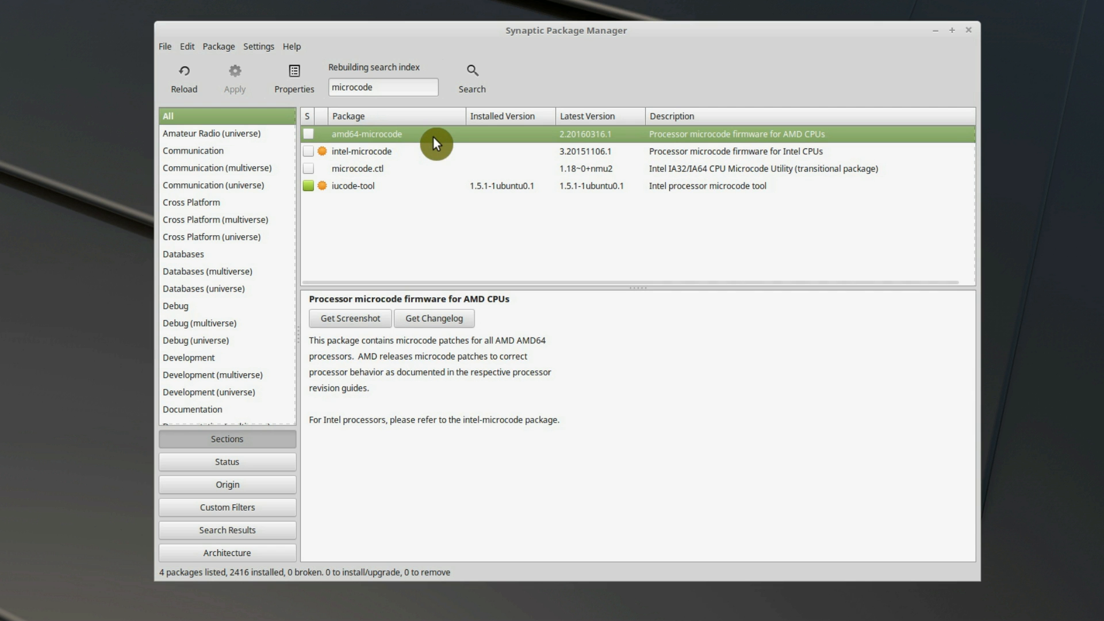
{"action": "left_click", "coordinate": [414, 151]}
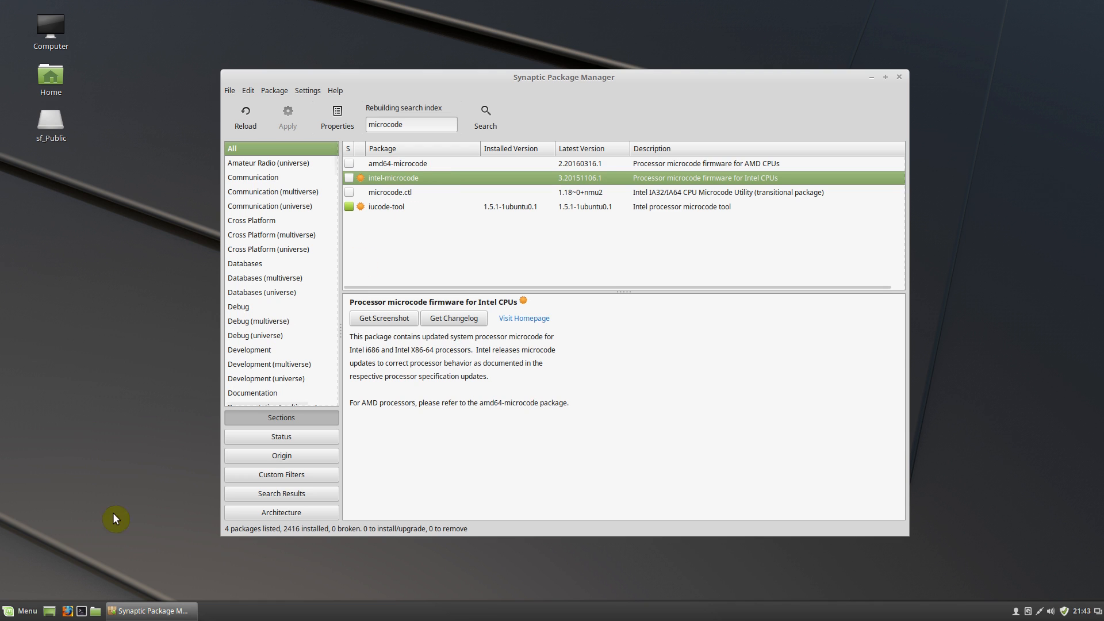
- Check in System Info which processor the computer uses
{"action": "left_click", "coordinate": [25, 613]}
{"action": "type", "text": "system info"}
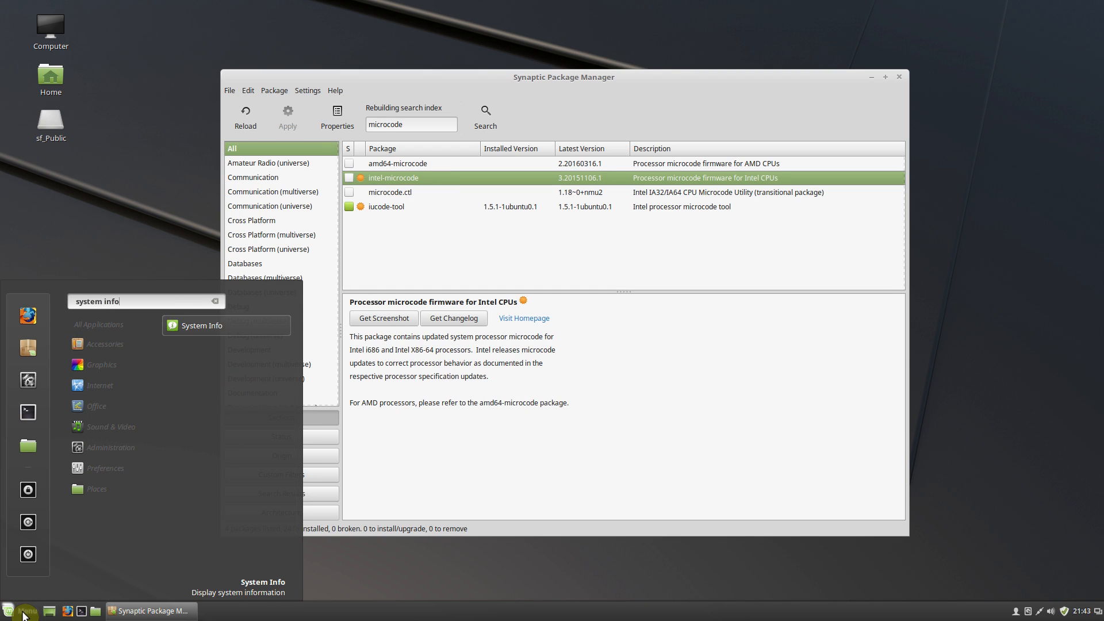
{"action": "key", "text": "Return"}
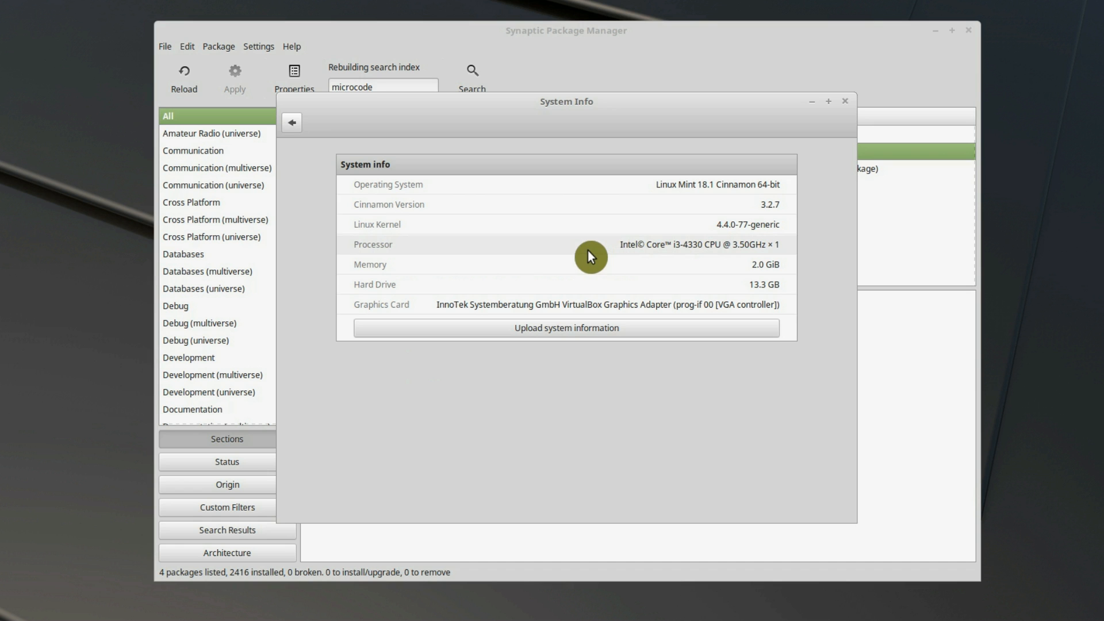
{"action": "left_click", "coordinate": [845, 102]}
- Mark the intel-microcode package for installation in Synaptic and apply the change
{"action": "right_click", "coordinate": [361, 149]}
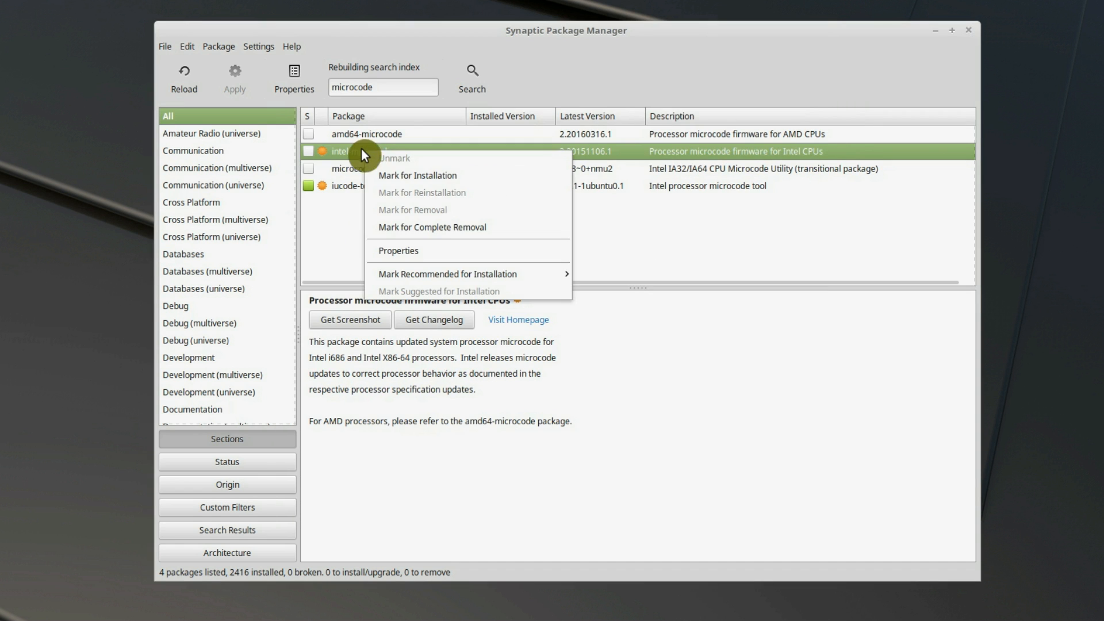
{"action": "left_click", "coordinate": [393, 174]}
{"action": "left_click", "coordinate": [234, 76]}
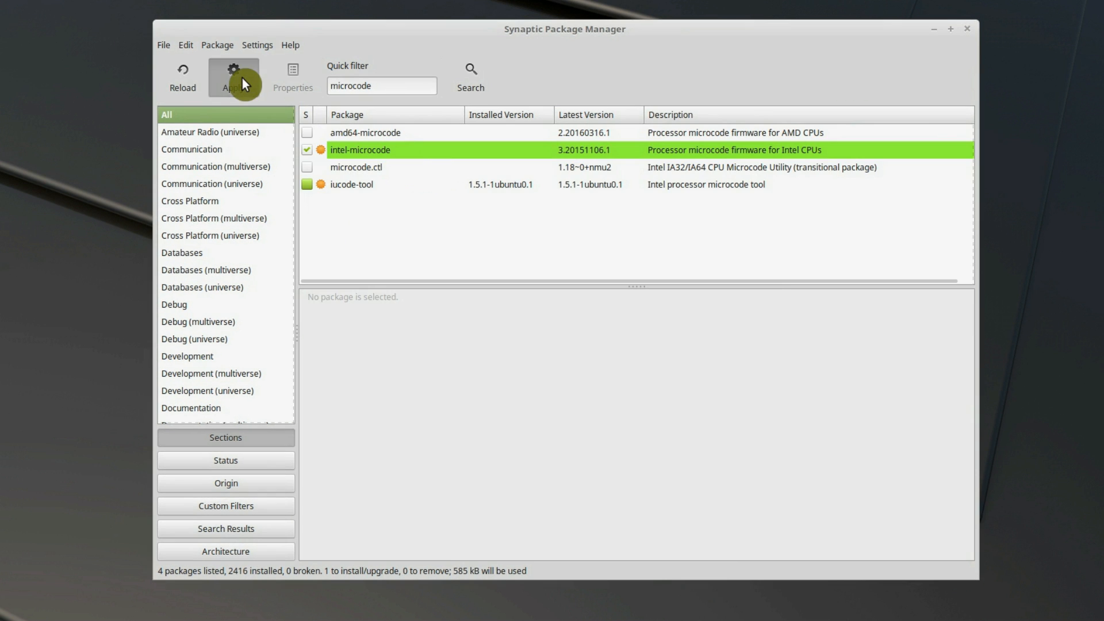
{"action": "left_click", "coordinate": [748, 444]}
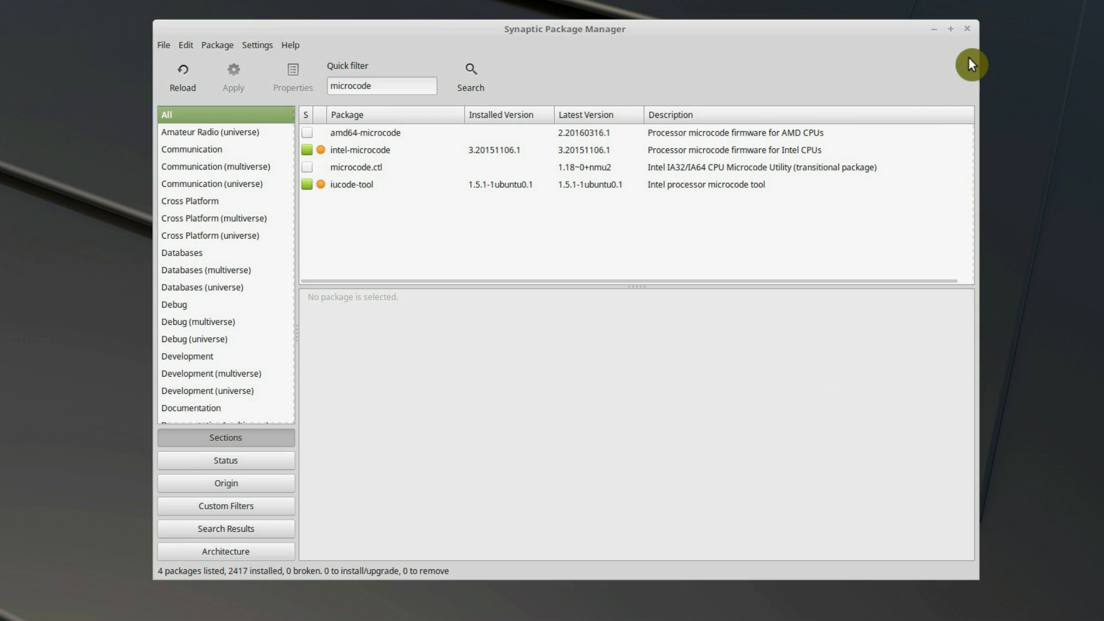
{"action": "left_click", "coordinate": [967, 28]}
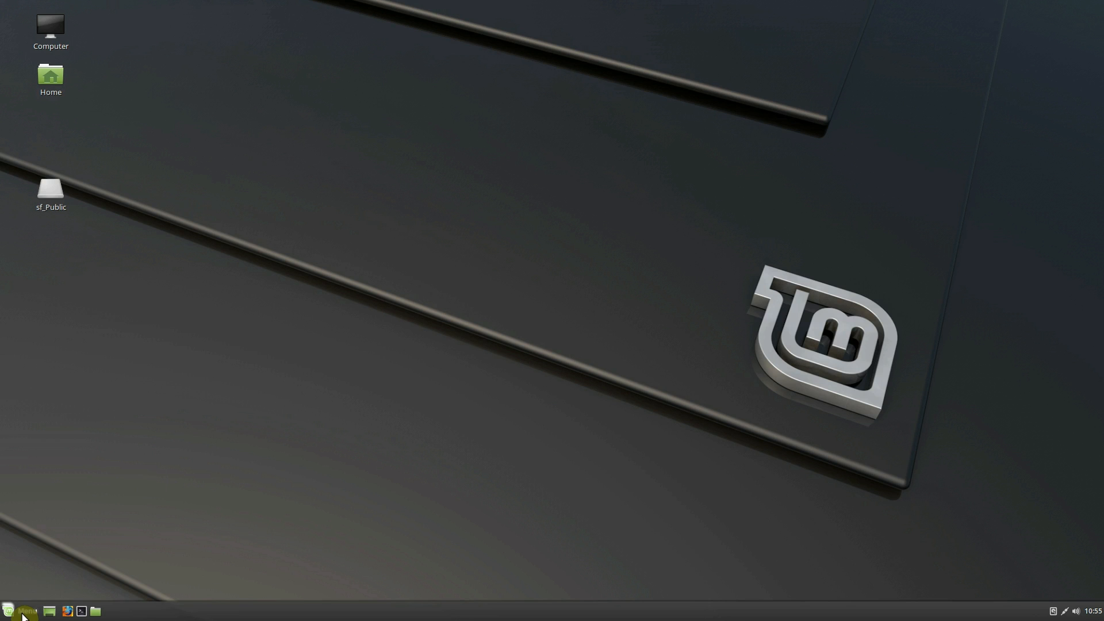
- Review the computer's hardware details, including its memory, in System Info
{"action": "left_click", "coordinate": [24, 612]}
{"action": "type", "text": "syste"}
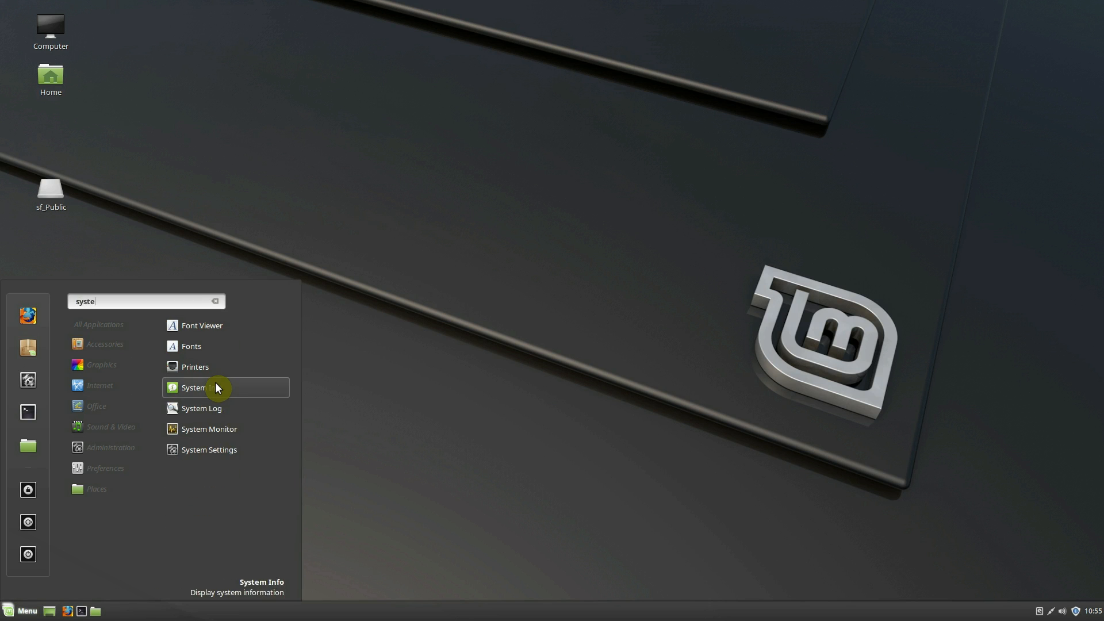
{"action": "left_click", "coordinate": [217, 387]}
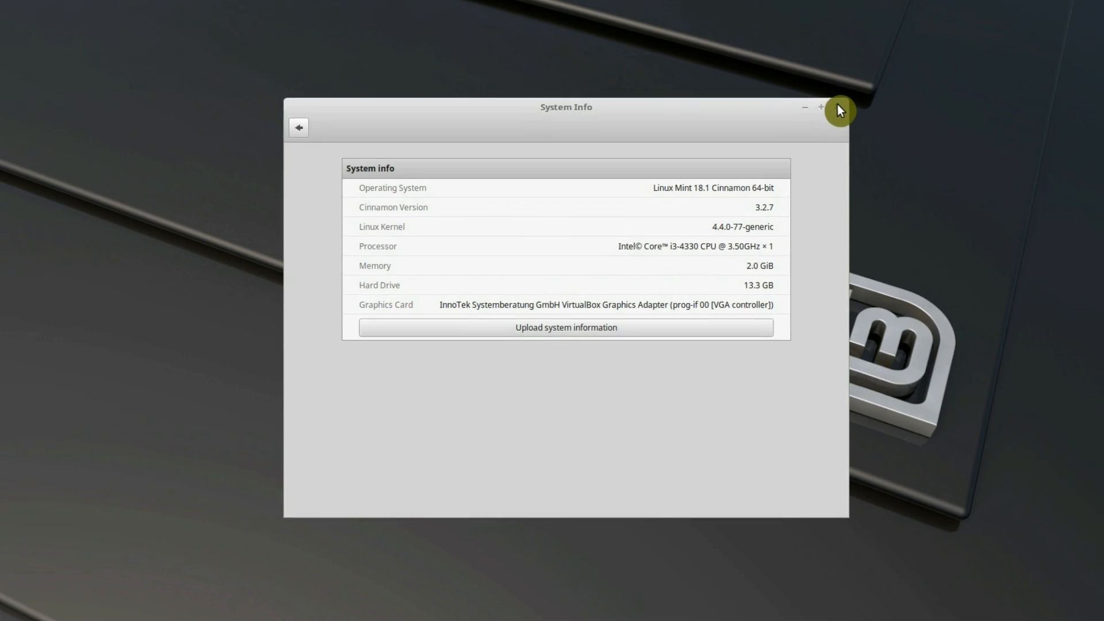
{"action": "left_click", "coordinate": [839, 107]}
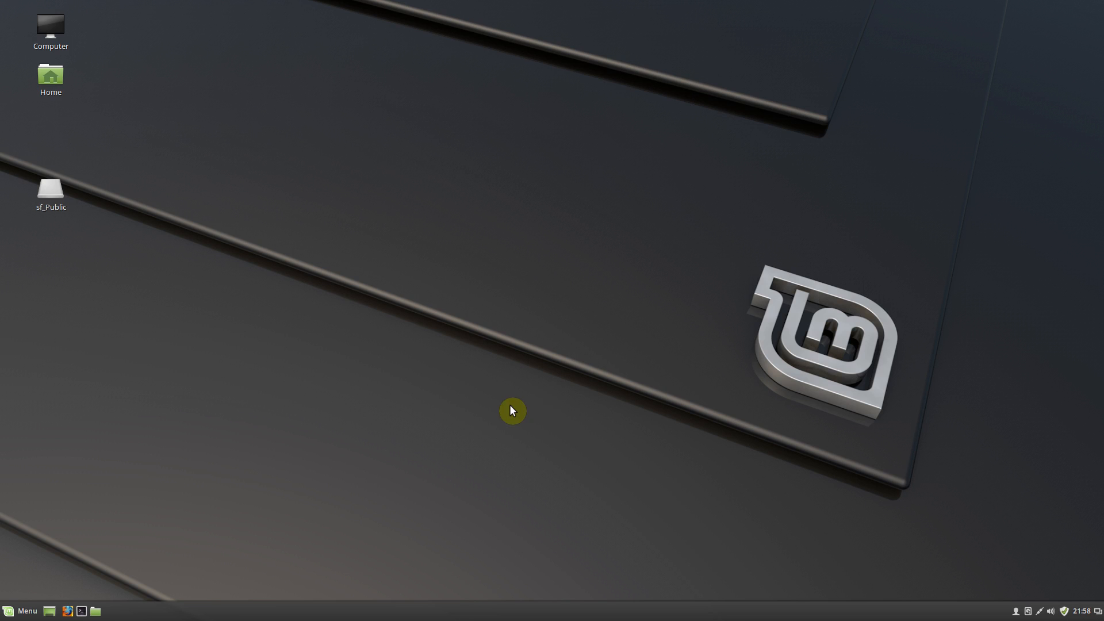
- Check the current swappiness value in a terminal by running "cat /proc/sys/vm/swappiness"
{"action": "left_click", "coordinate": [82, 612]}
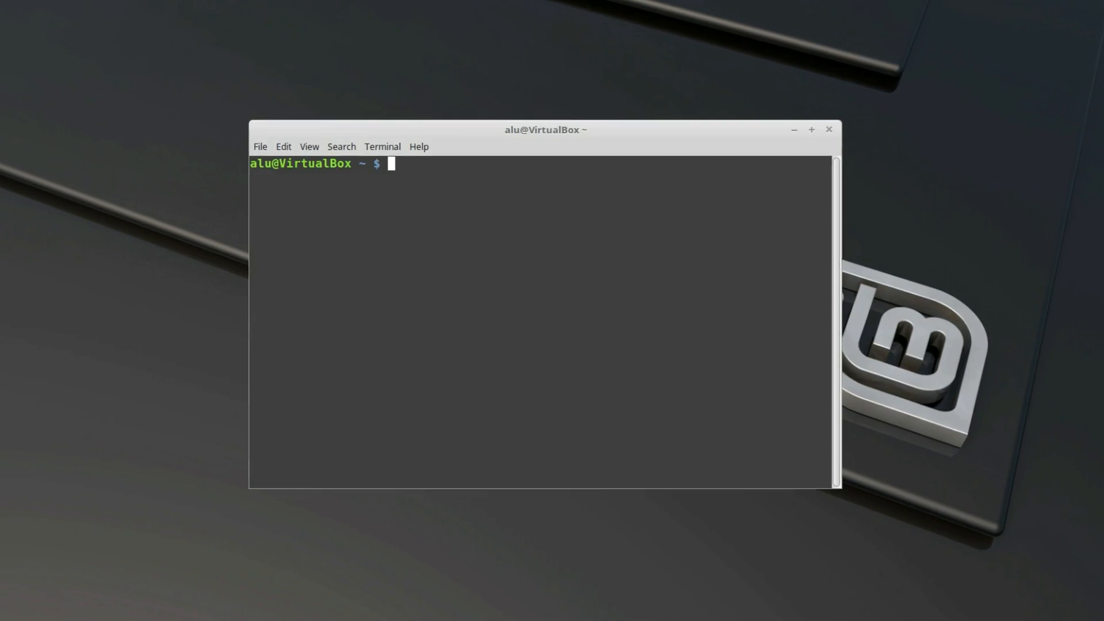
{"action": "type", "text": "cat /proc/sys/vm/swap"}
{"action": "key", "text": "Tab"}
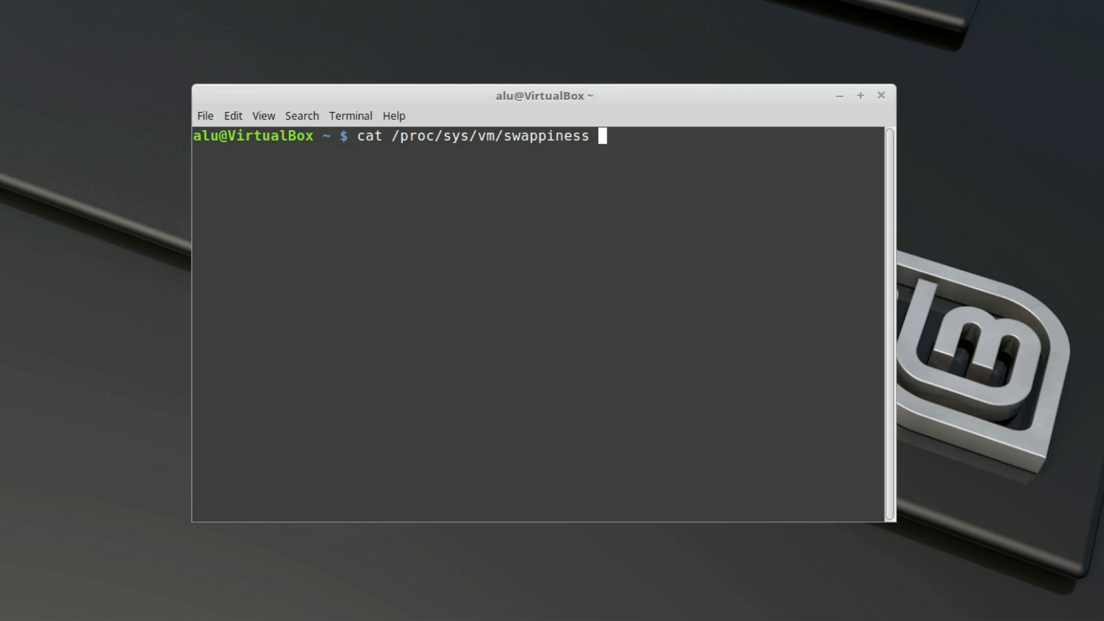
{"action": "key", "text": "Return"}
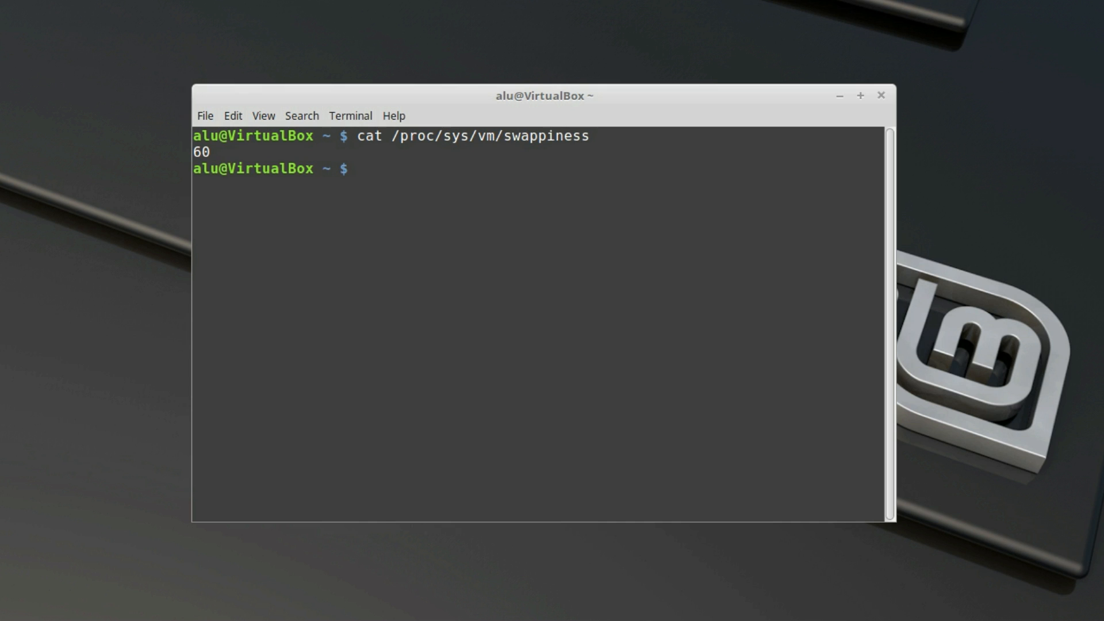
- Open /etc/sysctl.conf for editing with "sudo xed /etc/sysctl.conf", authenticating with the account password
{"action": "type", "text": "sudo xed /e"}
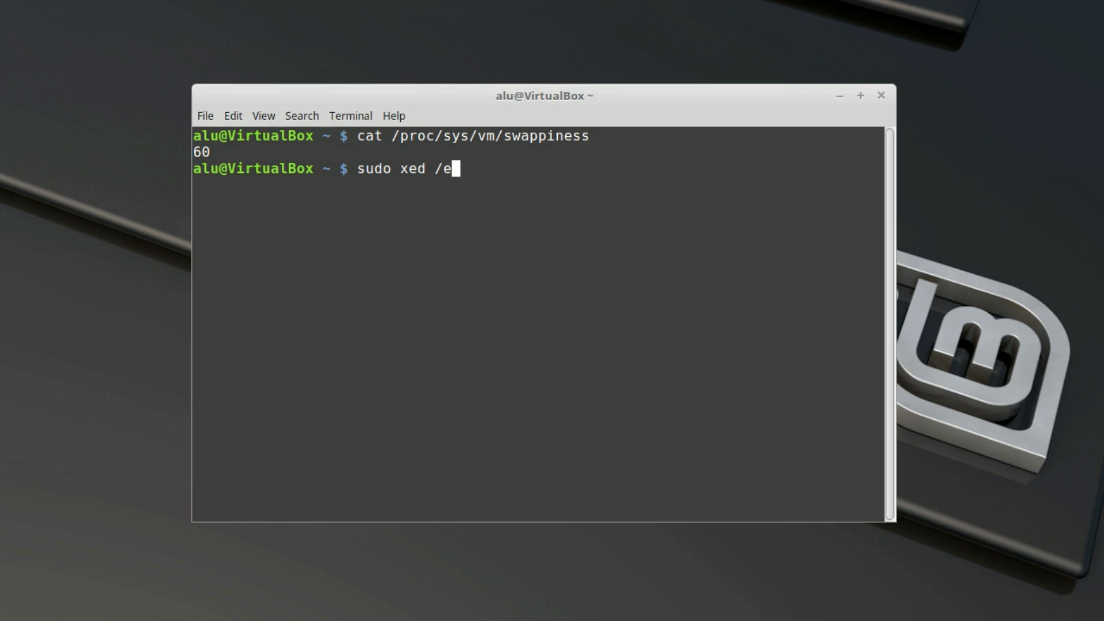
{"action": "type", "text": "tc/sysctl.conf"}
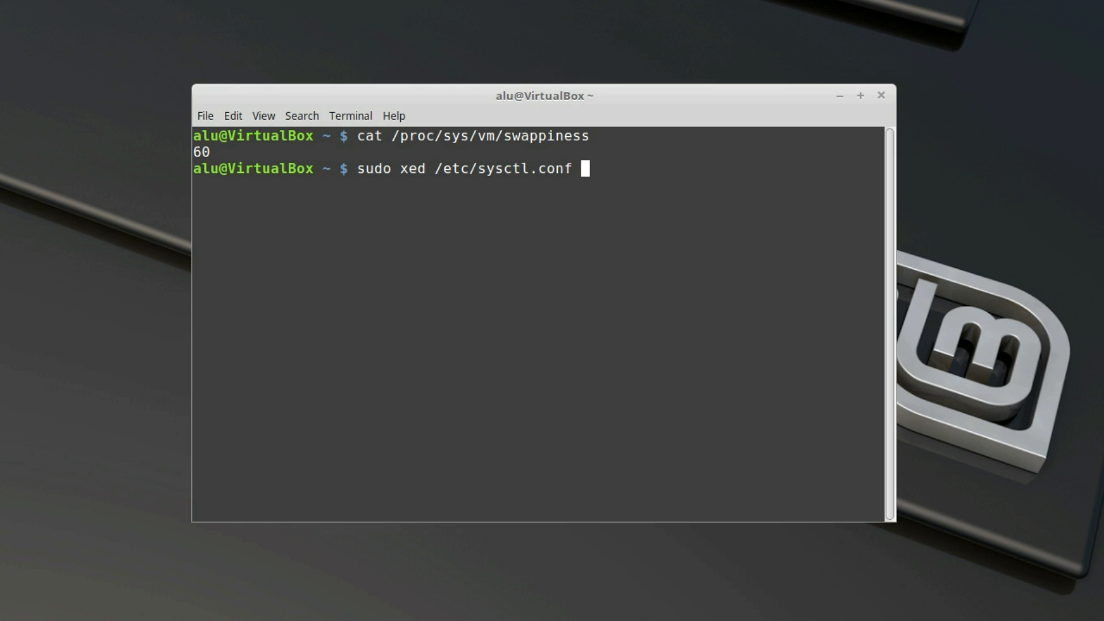
{"action": "key", "text": "Return"}
{"action": "key", "text": "Return"}
- Add the line "vm.swappiness=10" at the end of sysctl.conf, then save and close the file
{"action": "scroll", "coordinate": [604, 353], "scroll_direction": "down", "scroll_amount": 15}
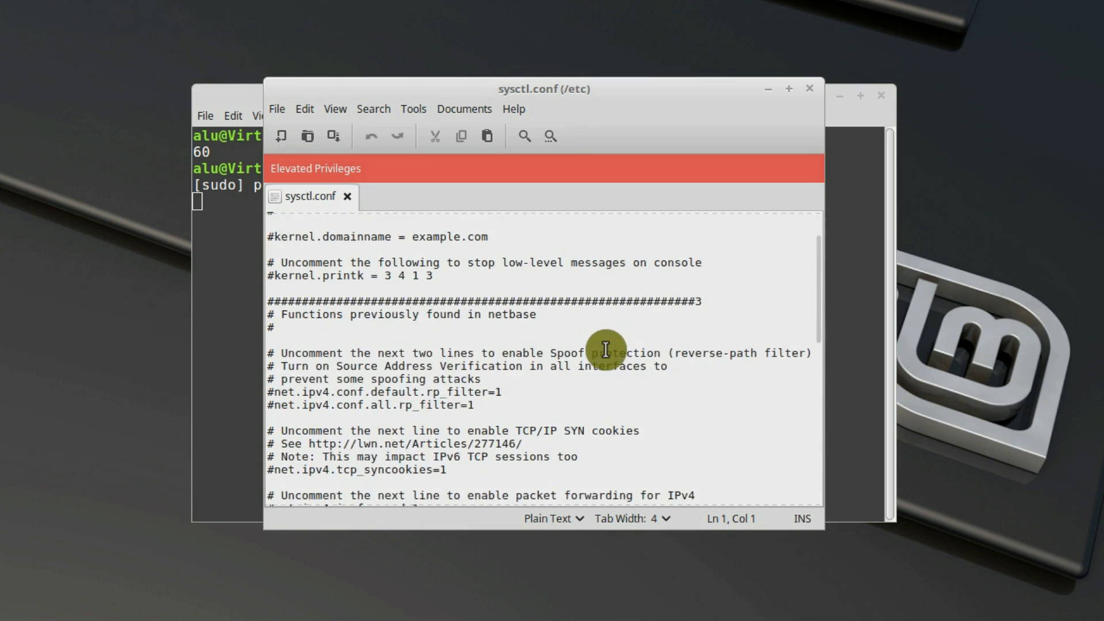
{"action": "left_click", "coordinate": [395, 488]}
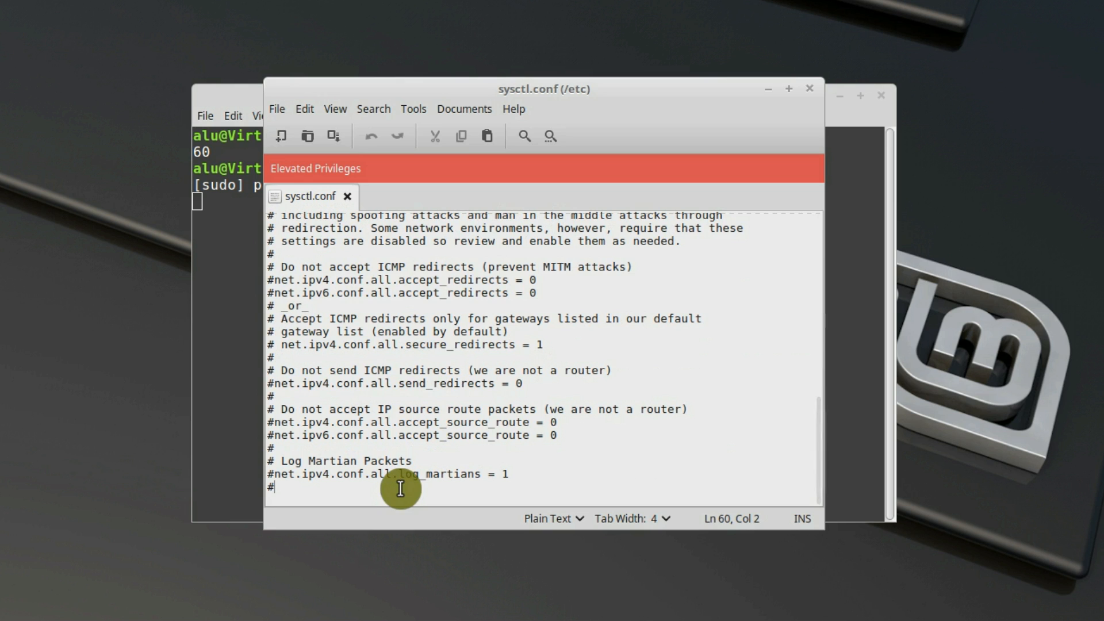
{"action": "key", "text": "Return"}
{"action": "type", "text": "vm.swapp"}
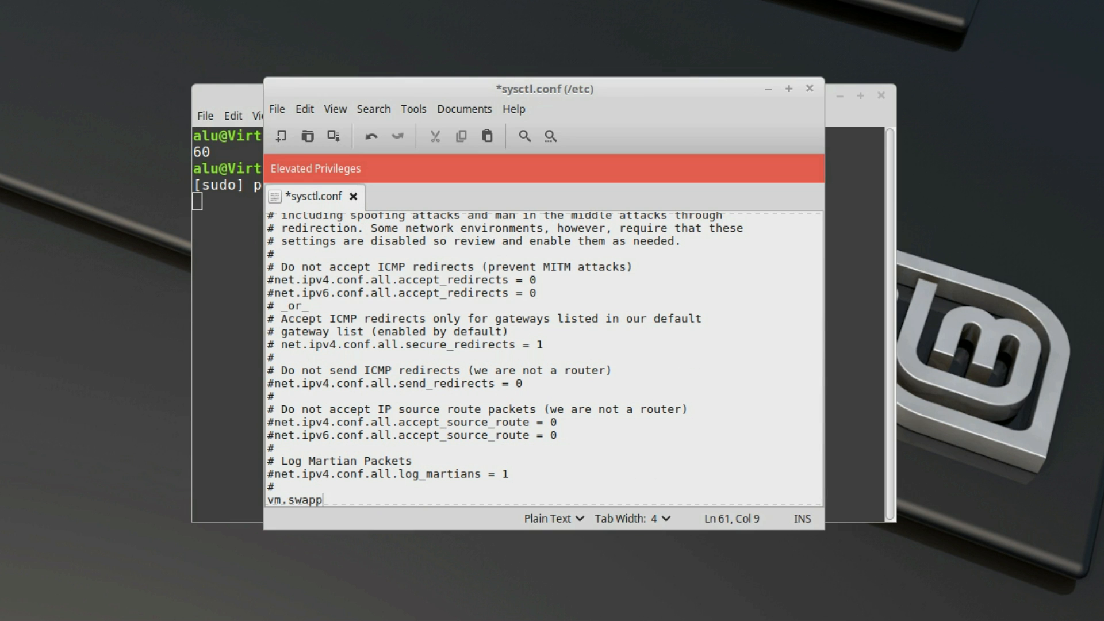
{"action": "type", "text": "iness=10"}
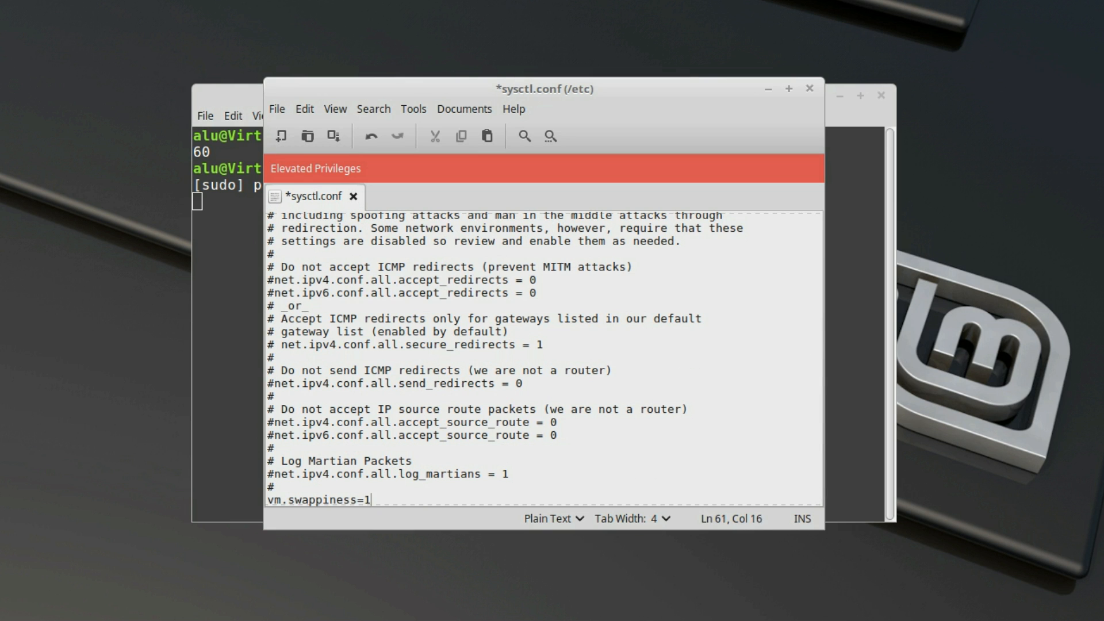
{"action": "key", "text": "Return"}
{"action": "left_click", "coordinate": [337, 137]}
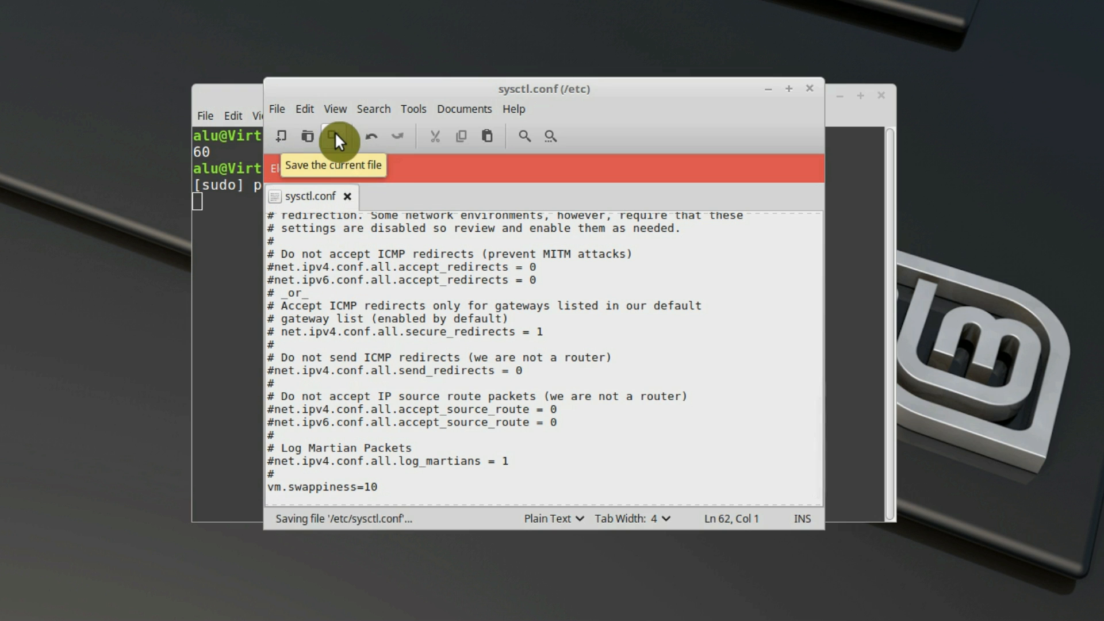
{"action": "left_click", "coordinate": [810, 89]}
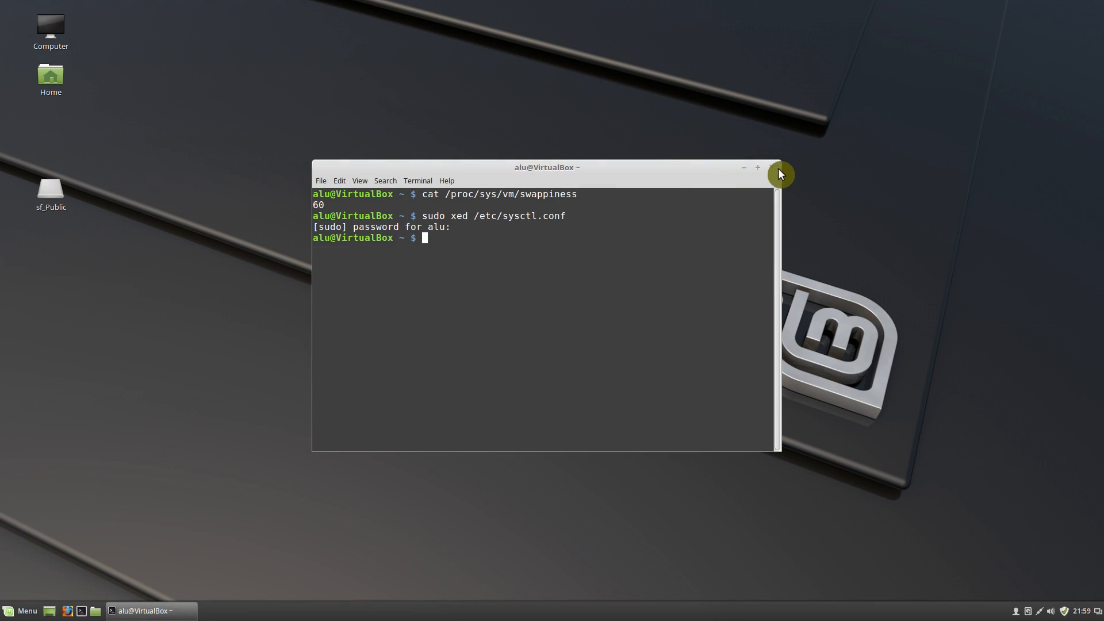
- Close the terminal and restart the computer
{"action": "left_click", "coordinate": [777, 168]}
{"action": "left_click", "coordinate": [27, 611]}
{"action": "left_click", "coordinate": [36, 555]}
{"action": "left_click", "coordinate": [559, 330]}
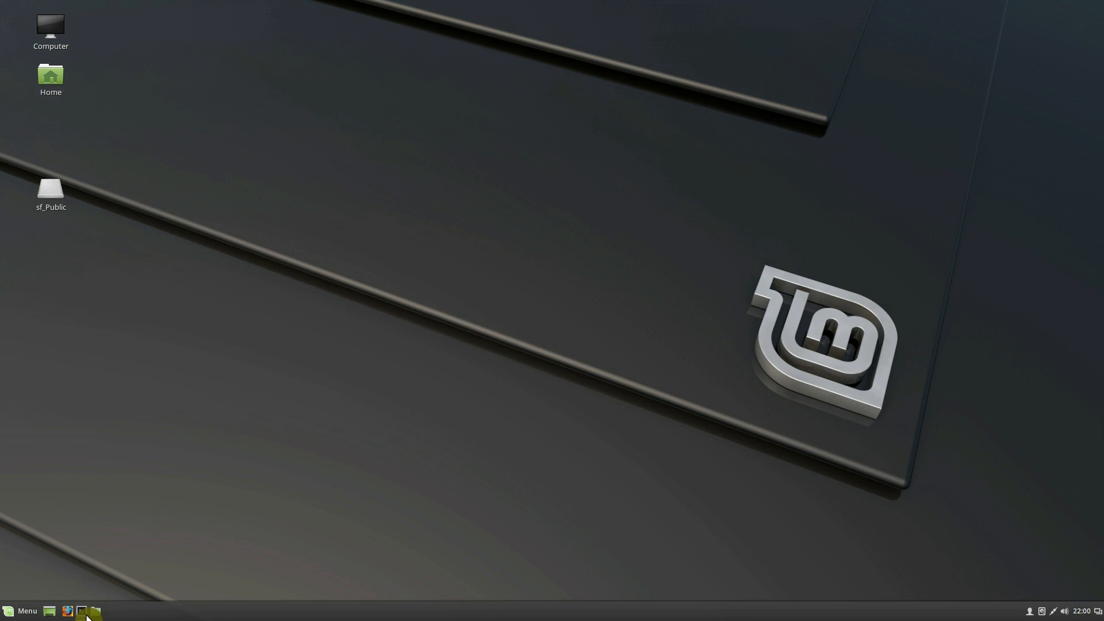
- Recheck the swappiness value by rerunning "cat /proc/sys/vm/swappiness" in a terminal, and close the terminal
{"action": "key", "text": "ctrl+alt+t"}
{"action": "key", "text": "Up"}
{"action": "key", "text": "Up"}
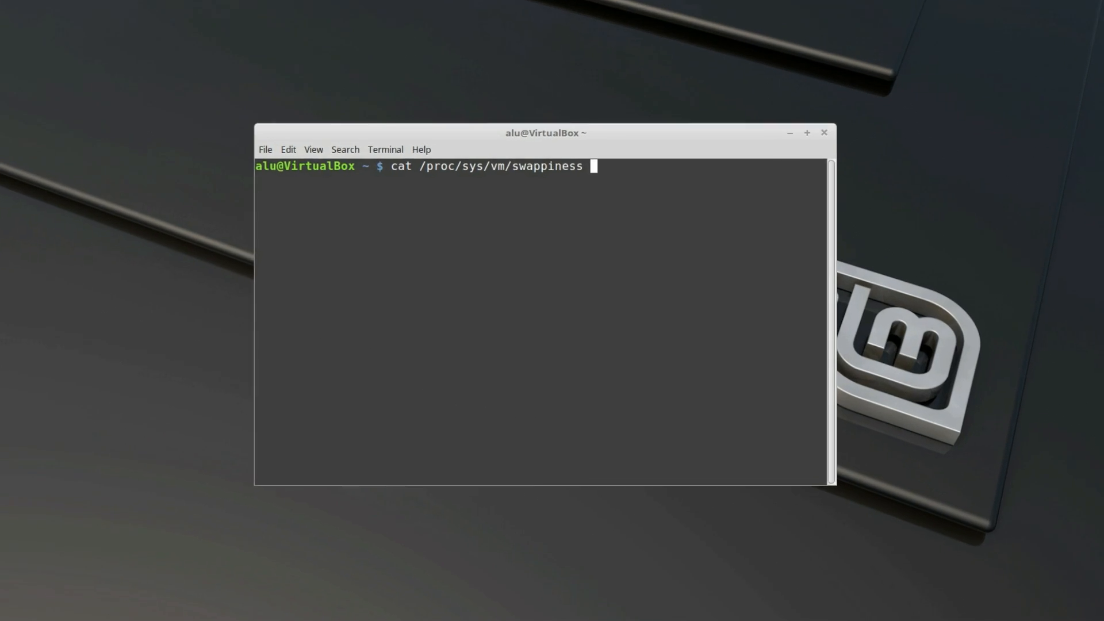
{"action": "key", "text": "Return"}
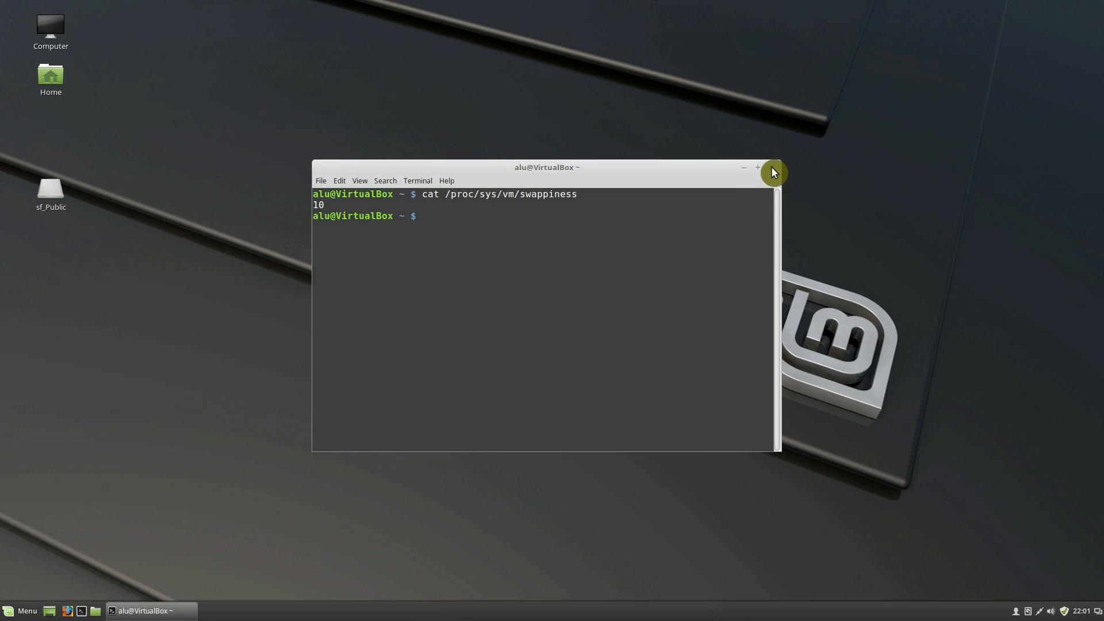
{"action": "left_click", "coordinate": [773, 171]}
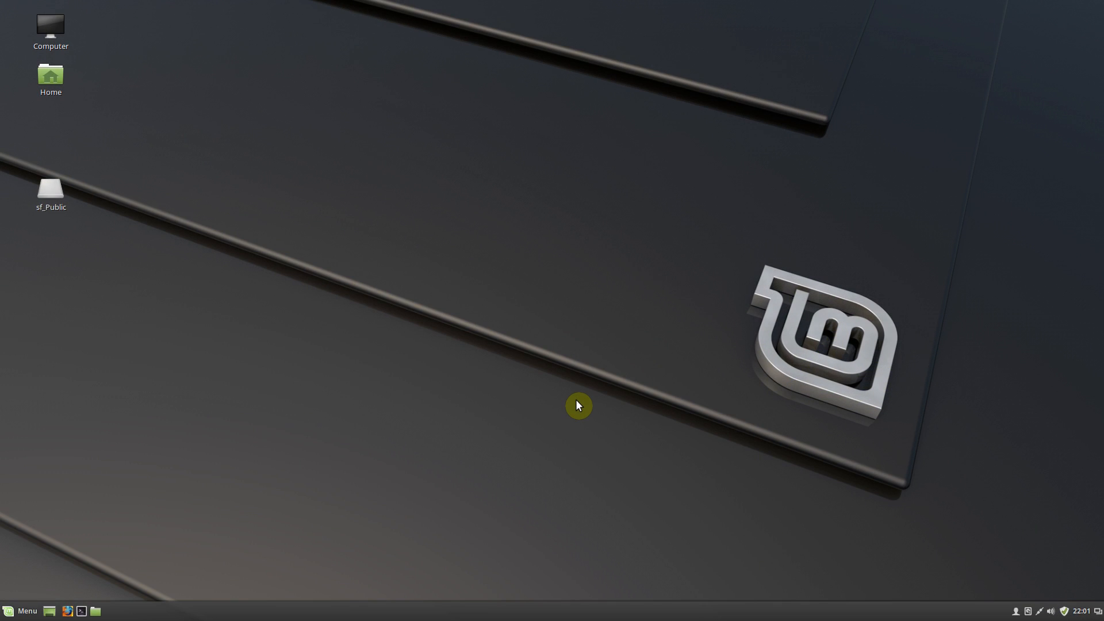
- Open the Write Cache drive settings of the 16 GB hard disk in the Disks utility
{"action": "left_click", "coordinate": [22, 614]}
{"action": "type", "text": "disk"}
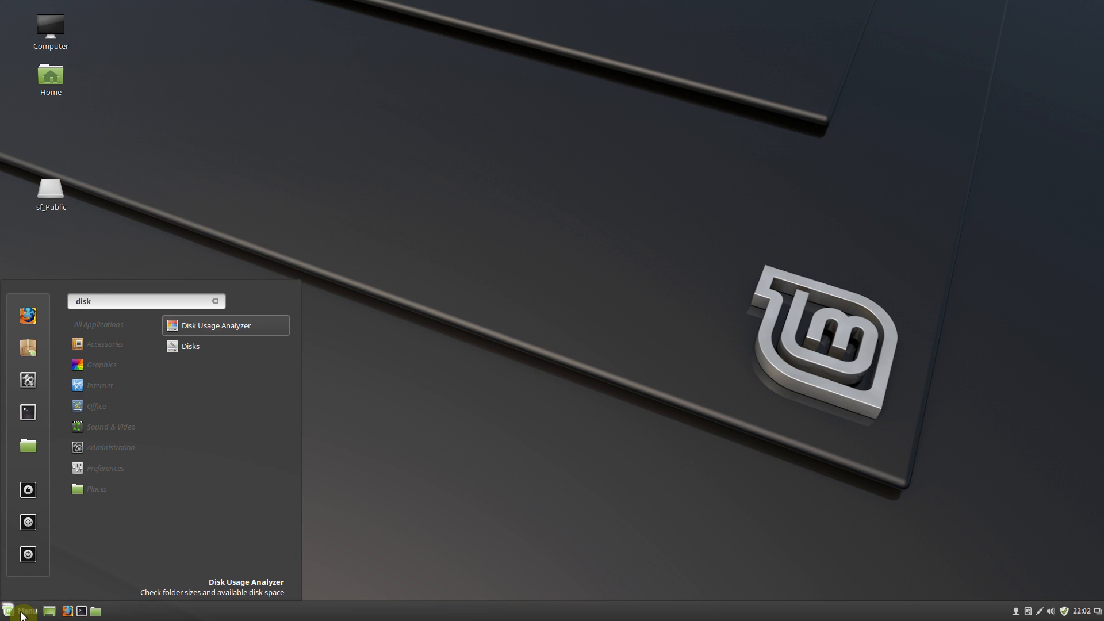
{"action": "left_click", "coordinate": [202, 342]}
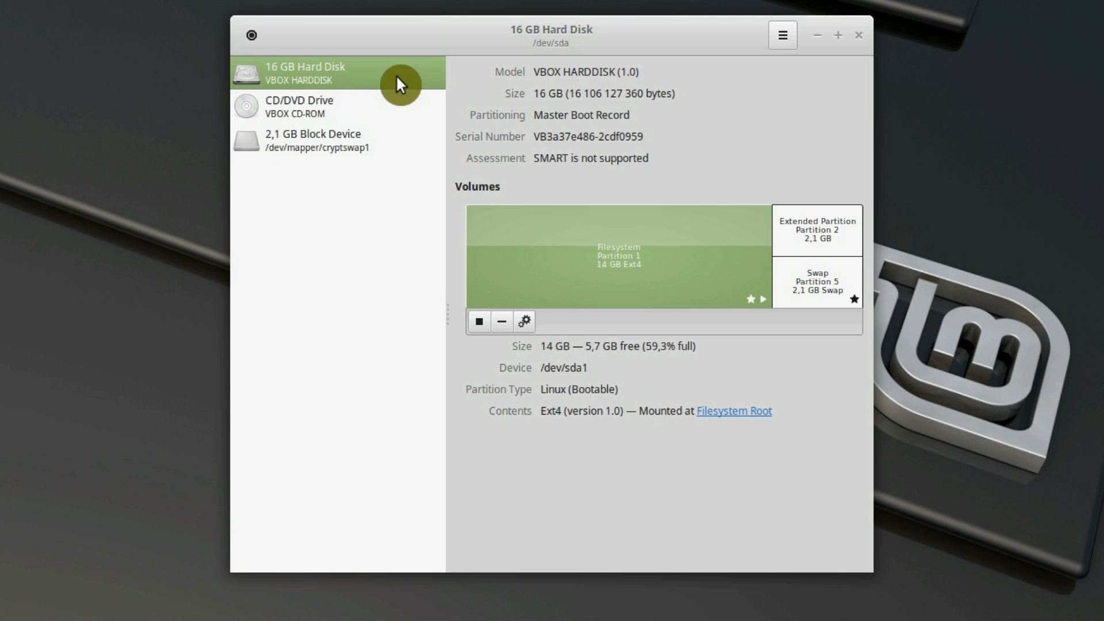
{"action": "left_click", "coordinate": [784, 35]}
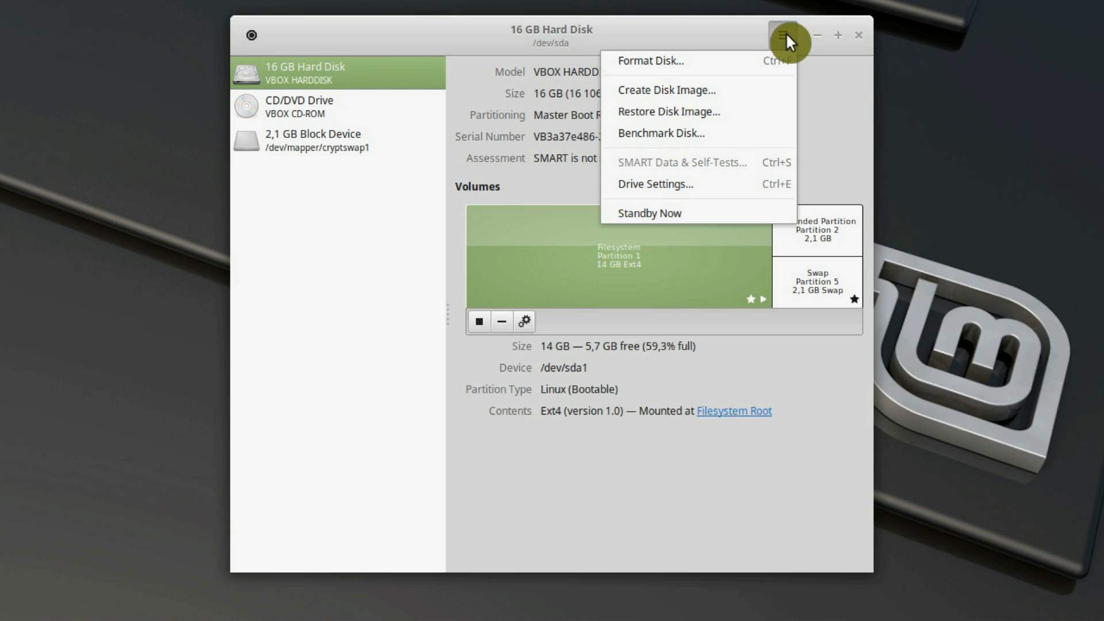
{"action": "left_click", "coordinate": [701, 183]}
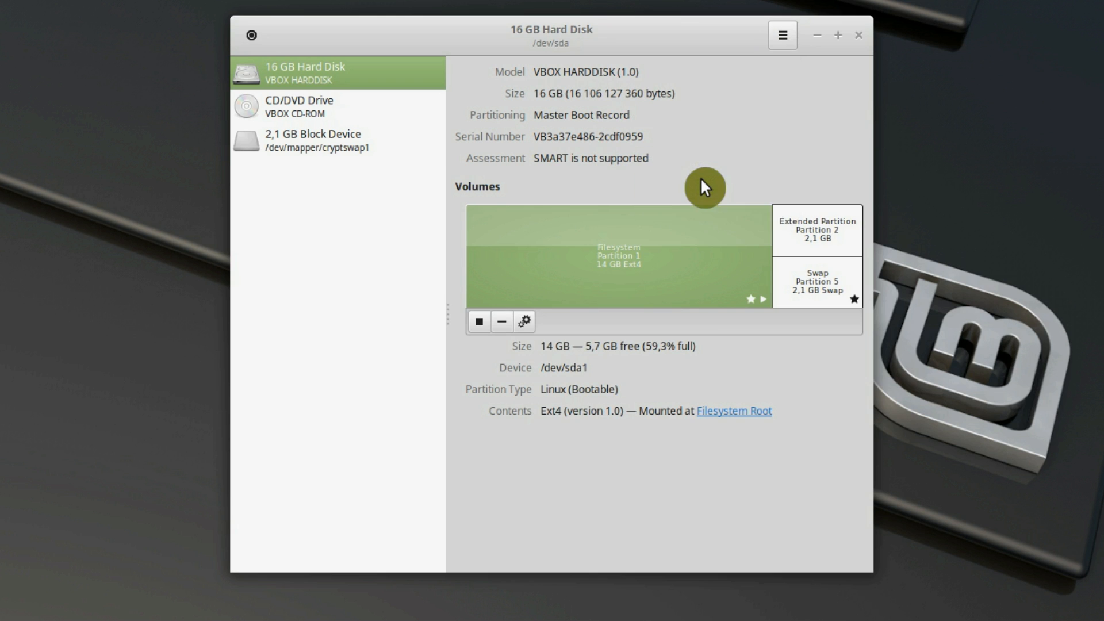
{"action": "left_click", "coordinate": [320, 208]}
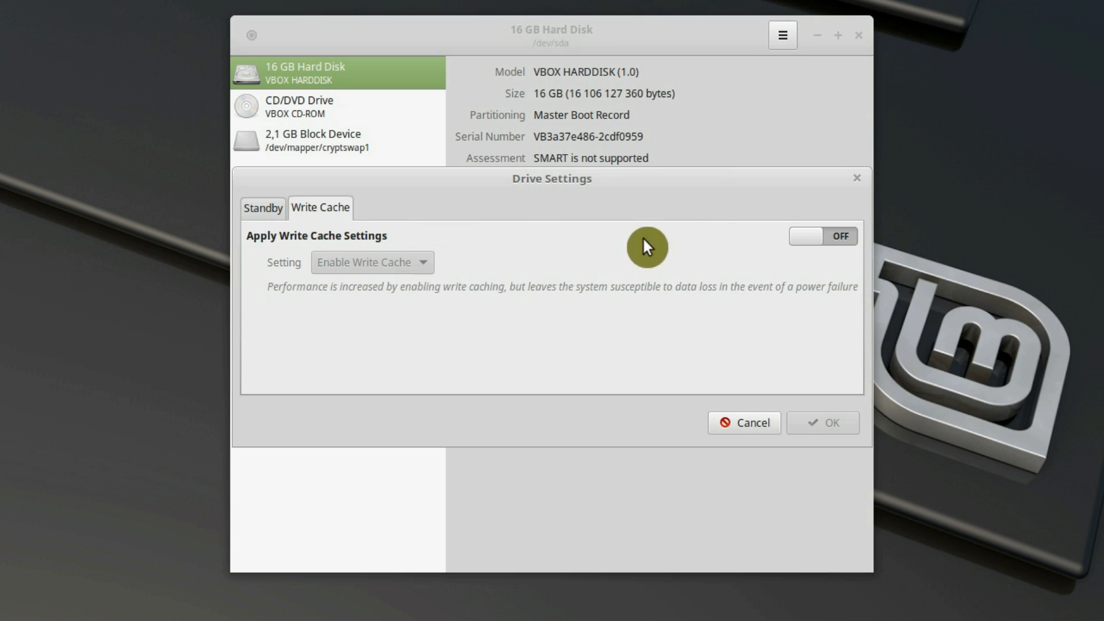
- Turn on Apply Write Cache Settings with Enable Write Cache, confirm with the account password, and close Disks
{"action": "left_click", "coordinate": [817, 237]}
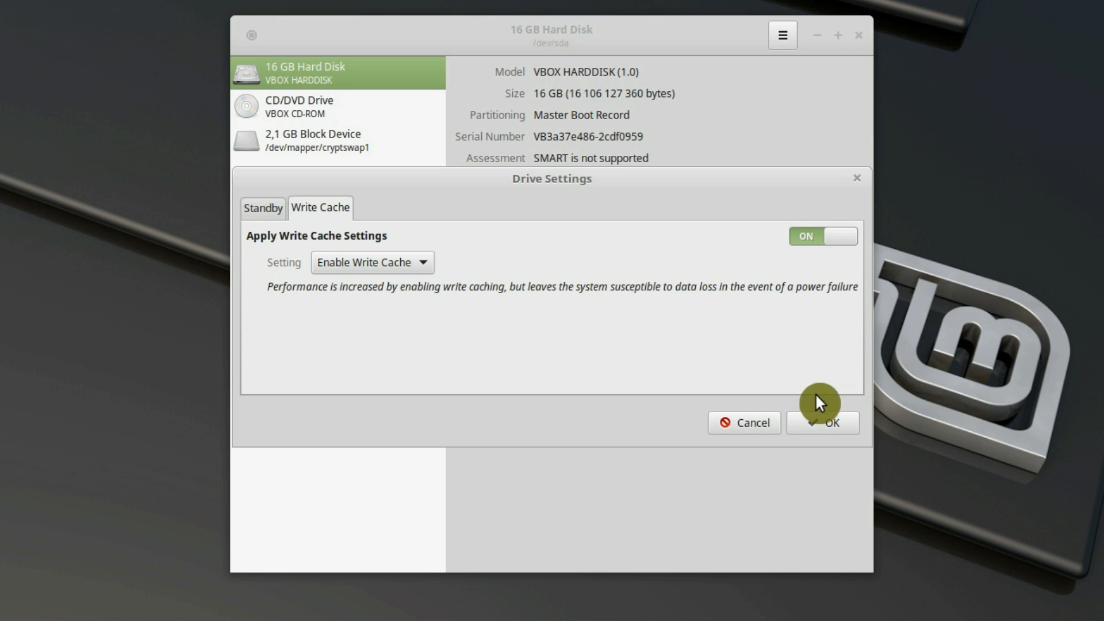
{"action": "left_click", "coordinate": [826, 424]}
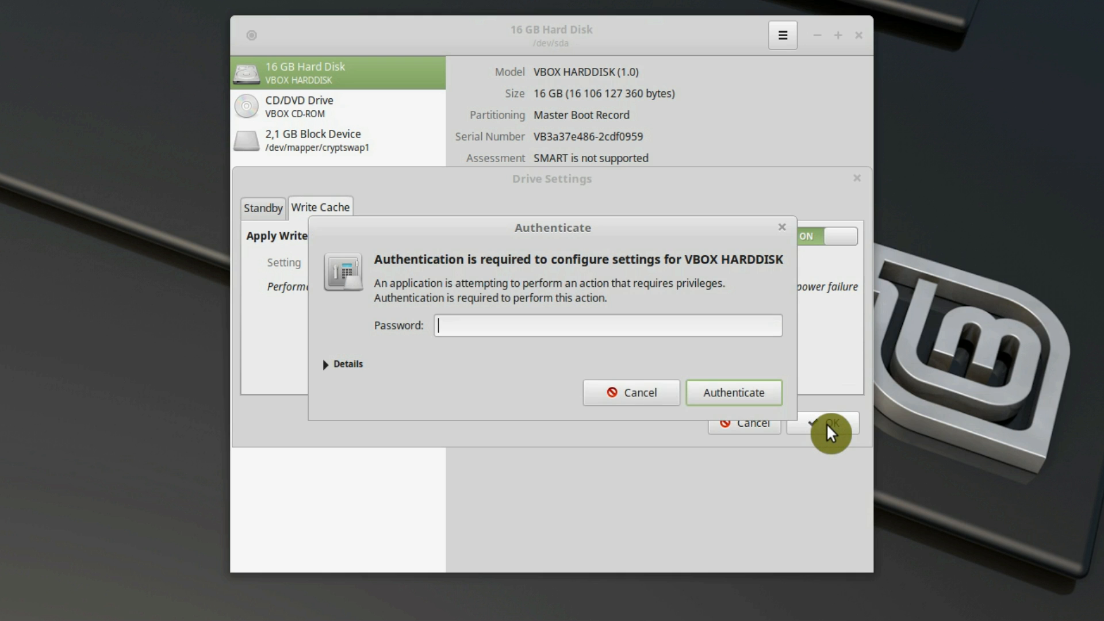
{"action": "type", "text": "*****"}
{"action": "key", "text": "Return"}
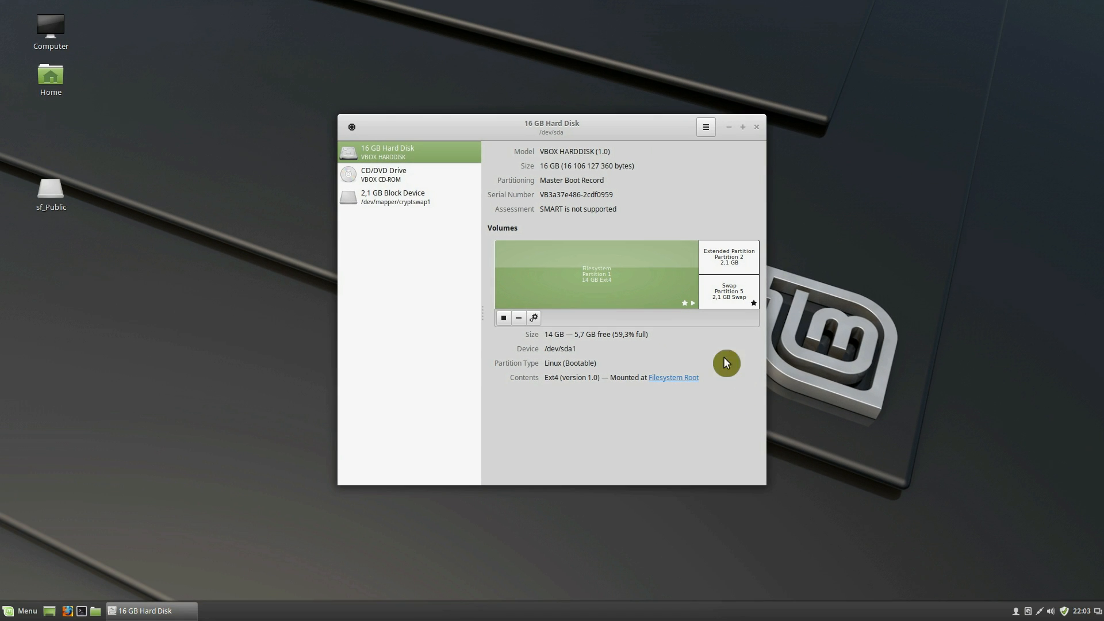
{"action": "left_click", "coordinate": [757, 127]}
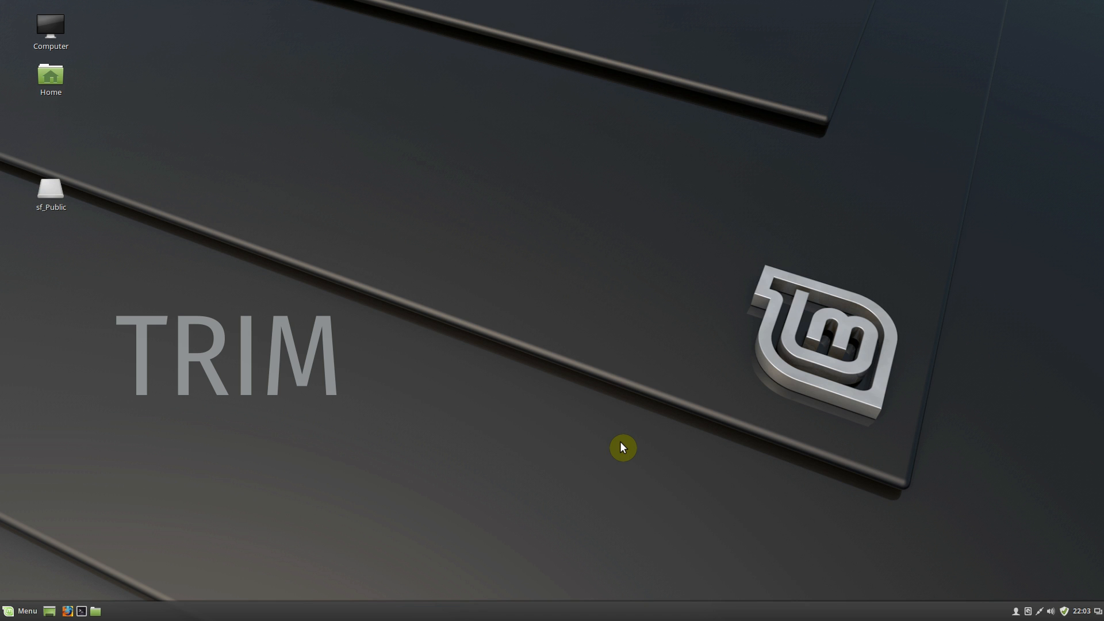
- Review the weekly TRIM script in a terminal by running "cat /etc/cron.weekly/fstrim"
{"action": "left_click", "coordinate": [82, 611]}
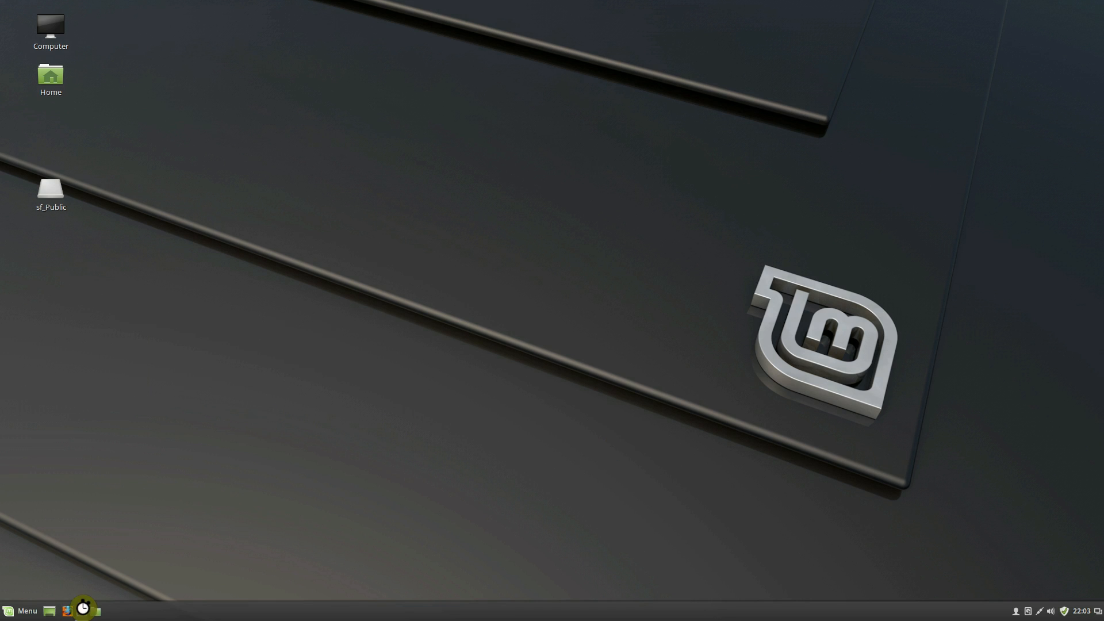
{"action": "type", "text": "cat /etc/cron.weekly/fstrim"}
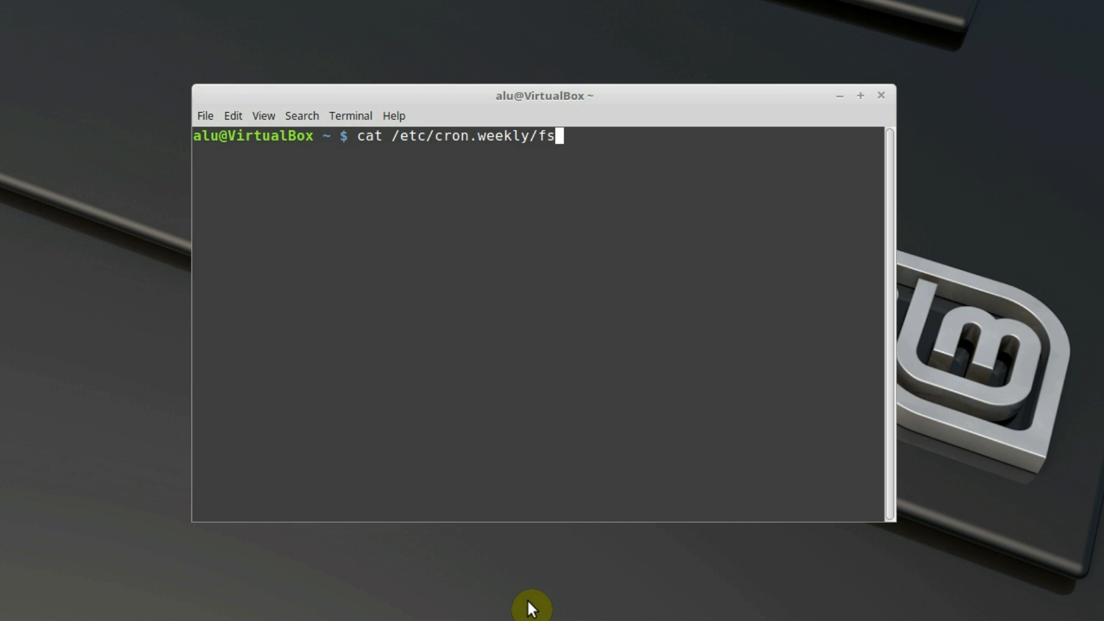
{"action": "key", "text": "Return"}
{"action": "double_click", "coordinate": [403, 184]}
{"action": "left_click", "coordinate": [466, 267]}
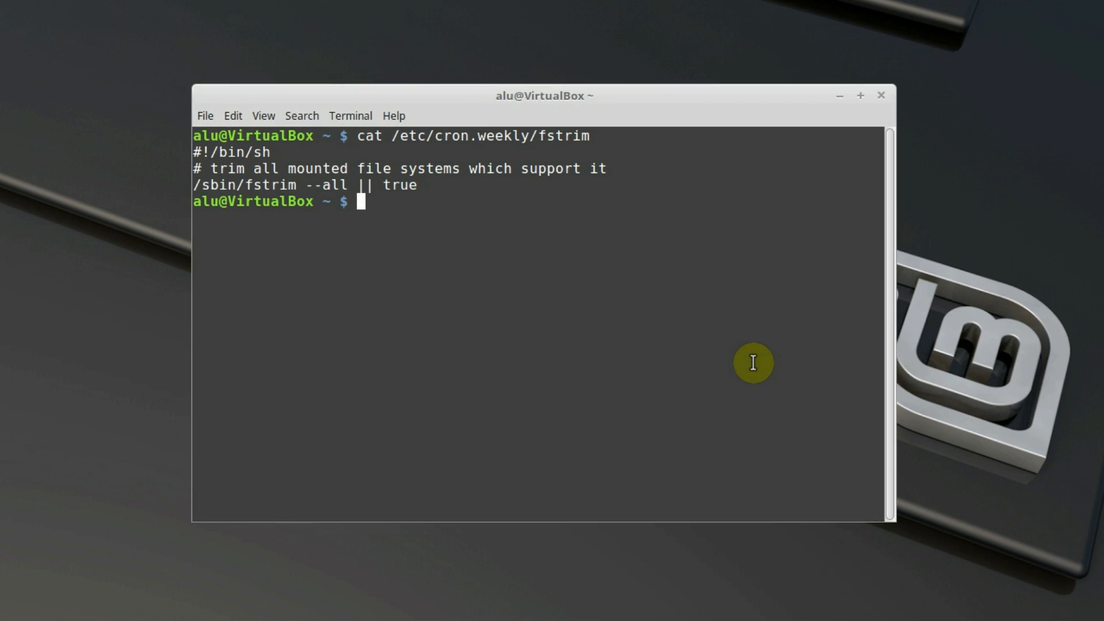
- Open /etc/fstab with "sudo xed /etc/fstab", authenticating with the account password, and enlarge the editor window
{"action": "type", "text": "sudo xed /etc/fstab"}
{"action": "key", "text": "Return"}
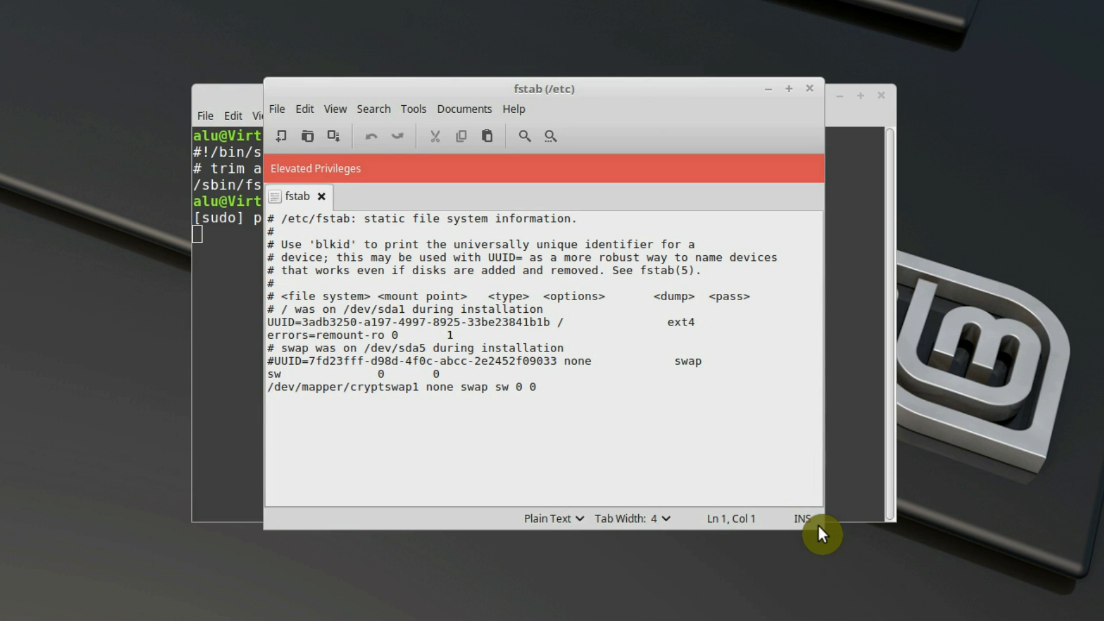
{"action": "left_click_drag", "start_coordinate": [817, 524], "coordinate": [1101, 619]}
{"action": "left_click_drag", "start_coordinate": [678, 100], "coordinate": [515, 54]}
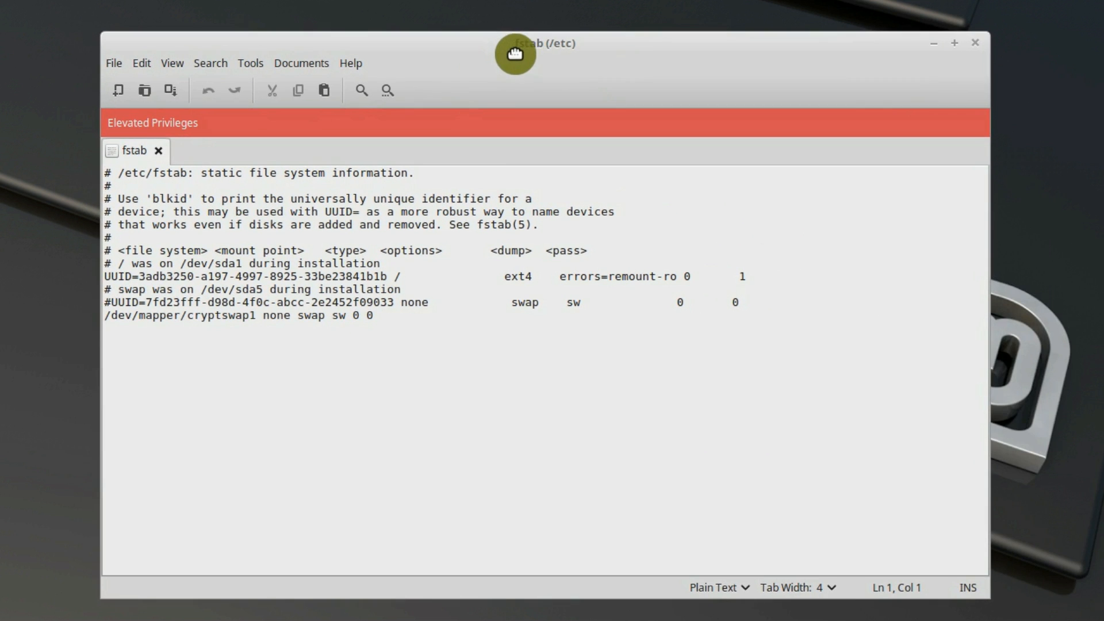
- Insert "noatime," before errors=remount-ro on the root partition's line in fstab, save the file, and close the editor and terminal
{"action": "left_click", "coordinate": [560, 278]}
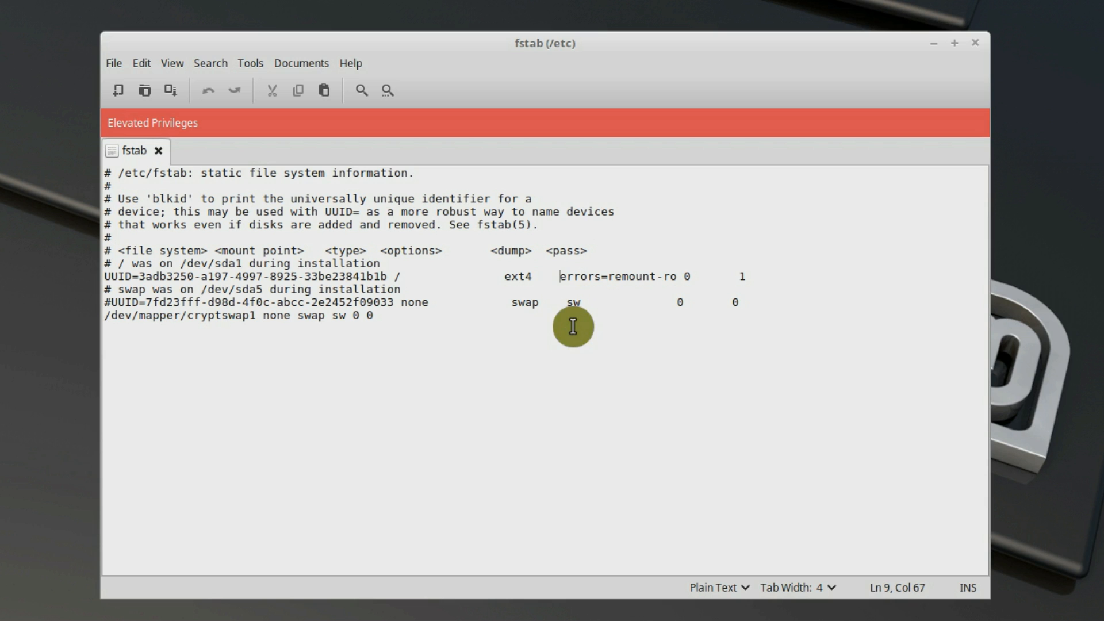
{"action": "type", "text": "noatime,"}
{"action": "double_click", "coordinate": [397, 277]}
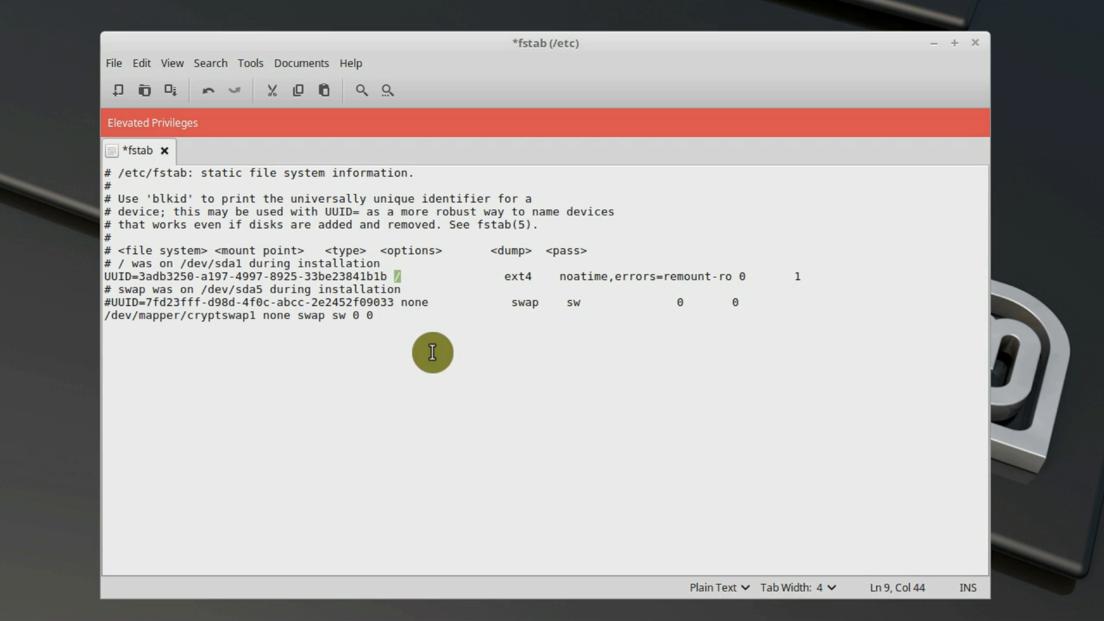
{"action": "left_click", "coordinate": [499, 500]}
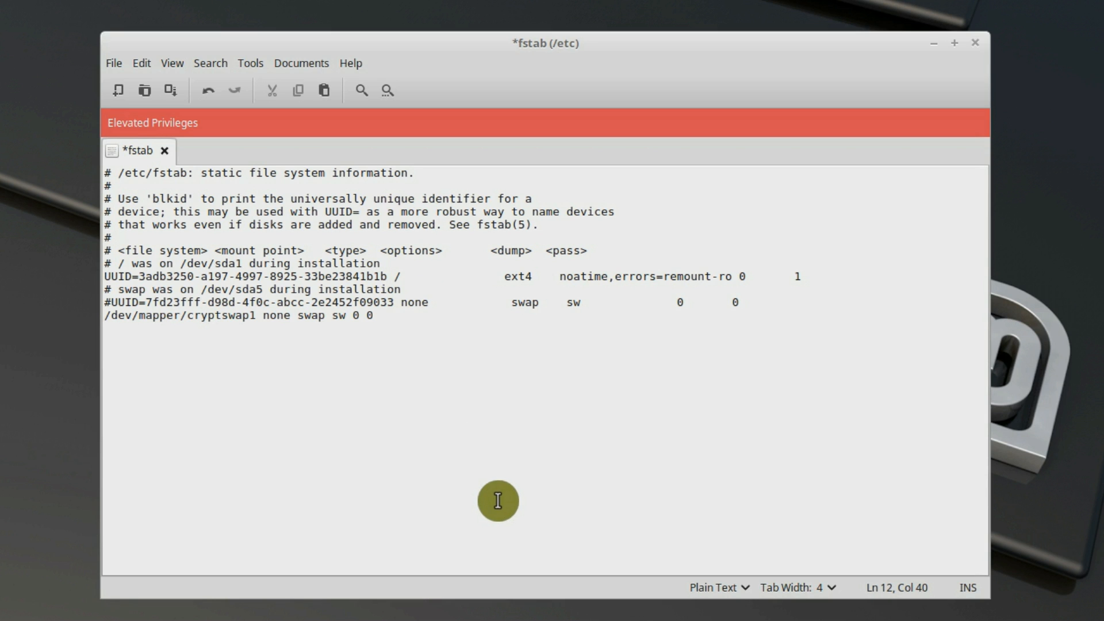
{"action": "left_click", "coordinate": [171, 91]}
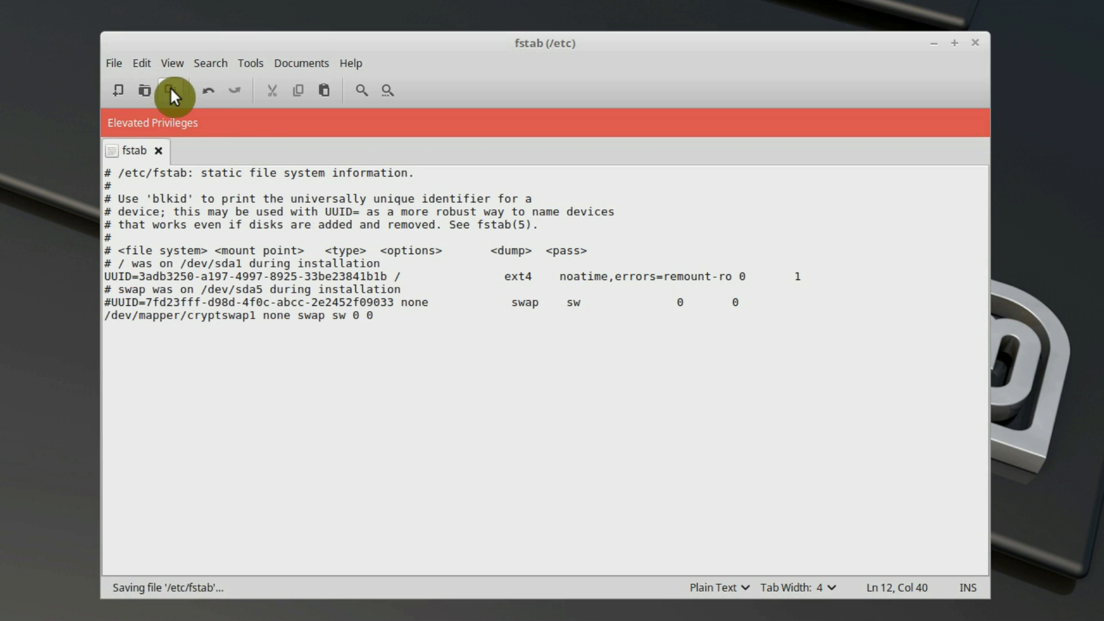
{"action": "left_click", "coordinate": [978, 43]}
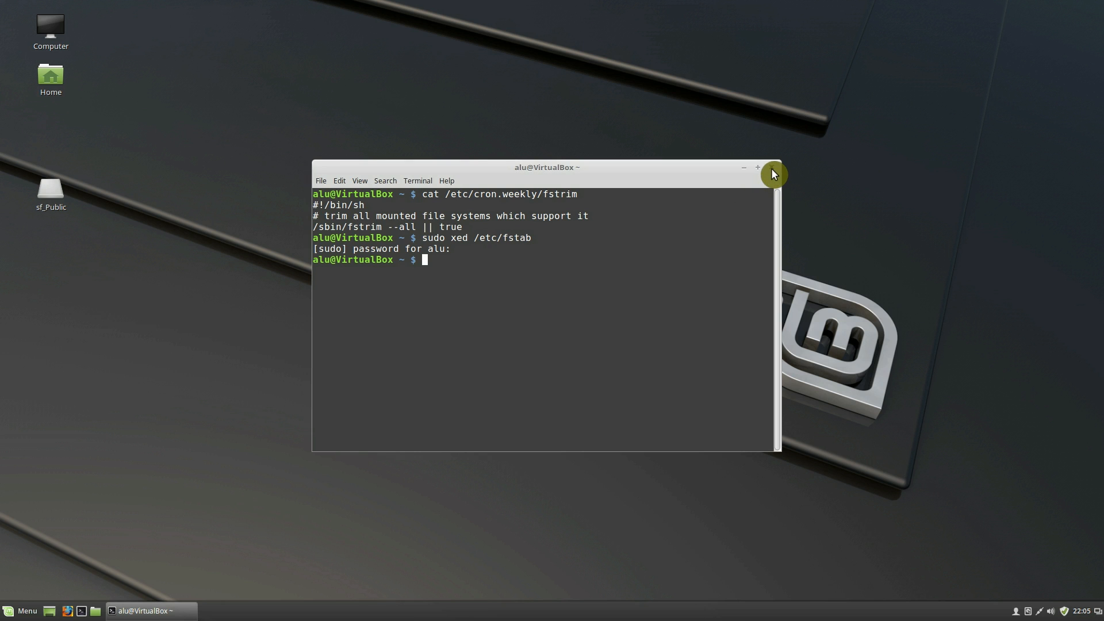
{"action": "left_click", "coordinate": [773, 172]}
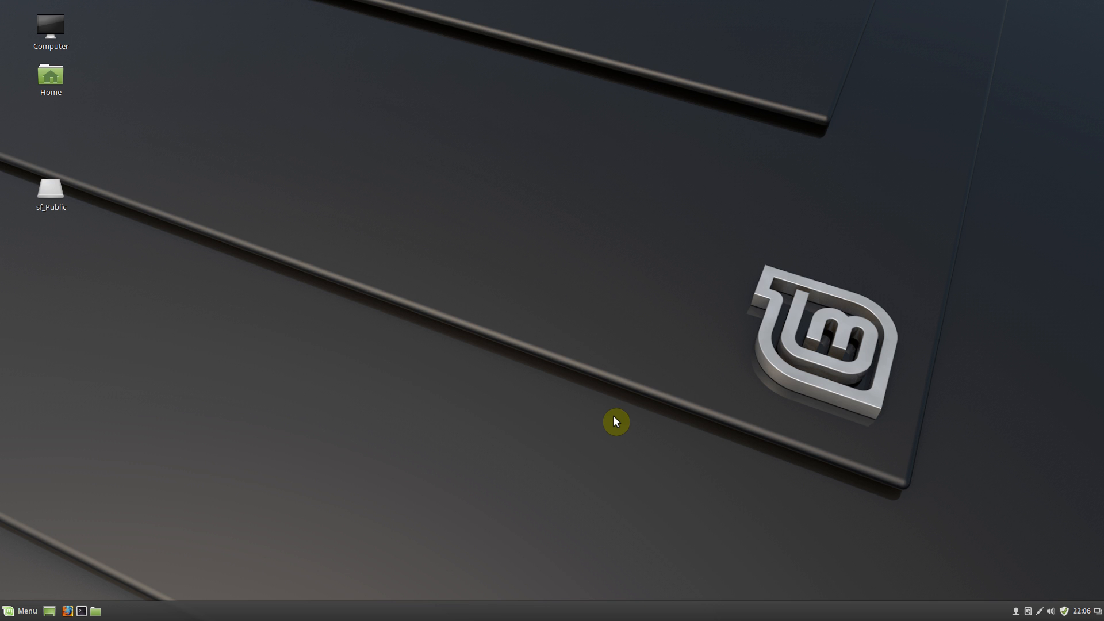
- Open Firewall Configuration, authenticating with the account password, and enable the firewall with the Office profile
{"action": "left_click", "coordinate": [19, 610]}
{"action": "type", "text": "firewall"}
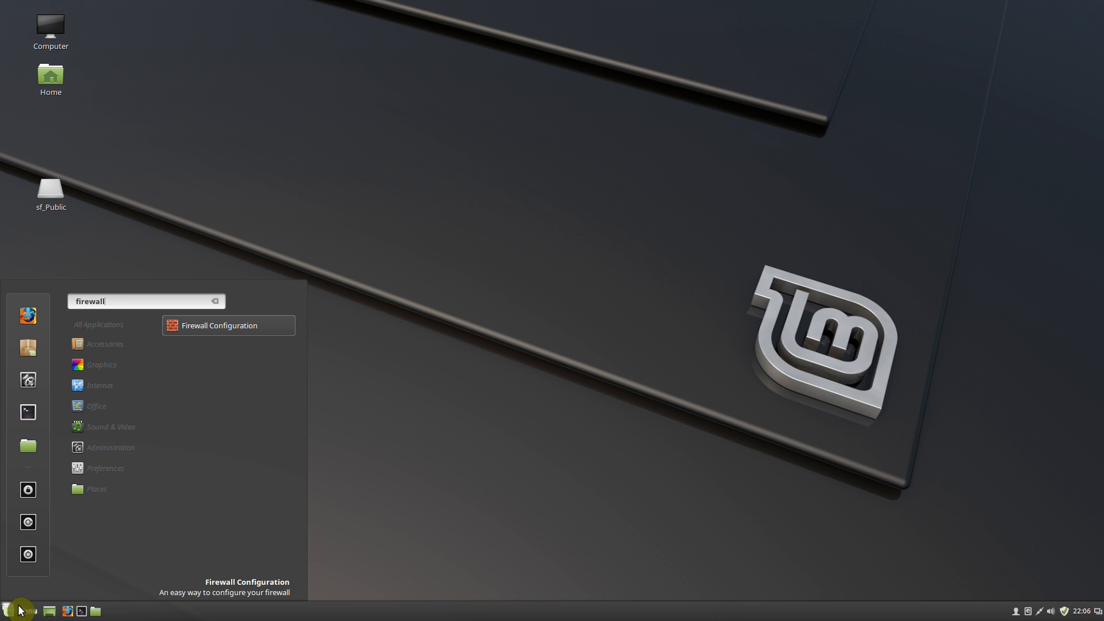
{"action": "left_click", "coordinate": [229, 324]}
{"action": "type", "text": "*****"}
{"action": "key", "text": "Return"}
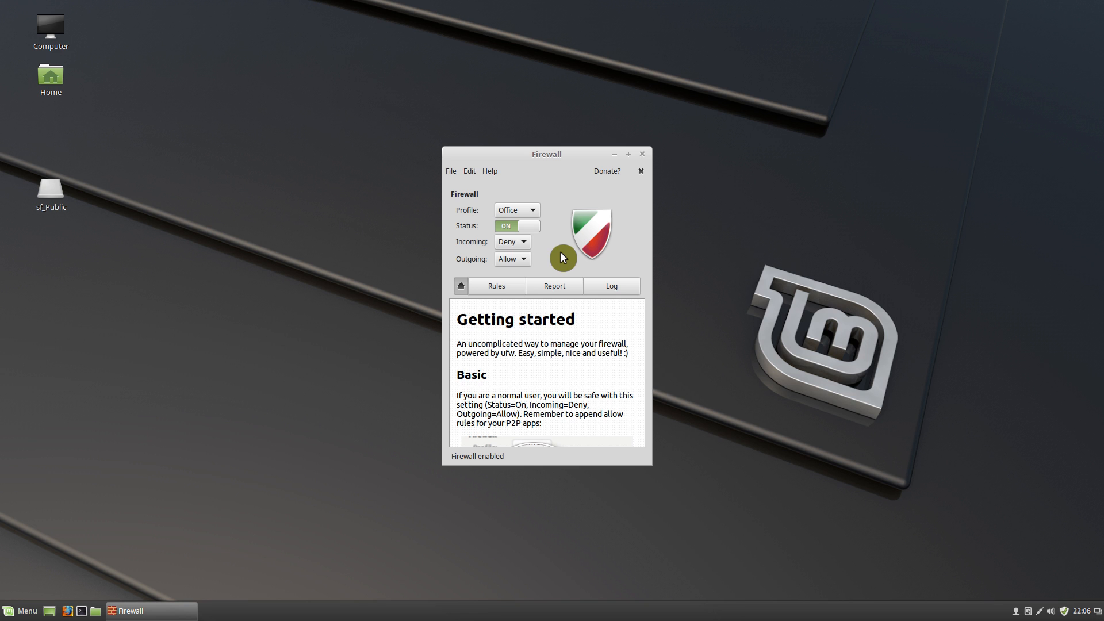
- Add a preconfigured firewall rule that allows the SSH application in both directions, and close the rule dialog
{"action": "left_click", "coordinate": [511, 286]}
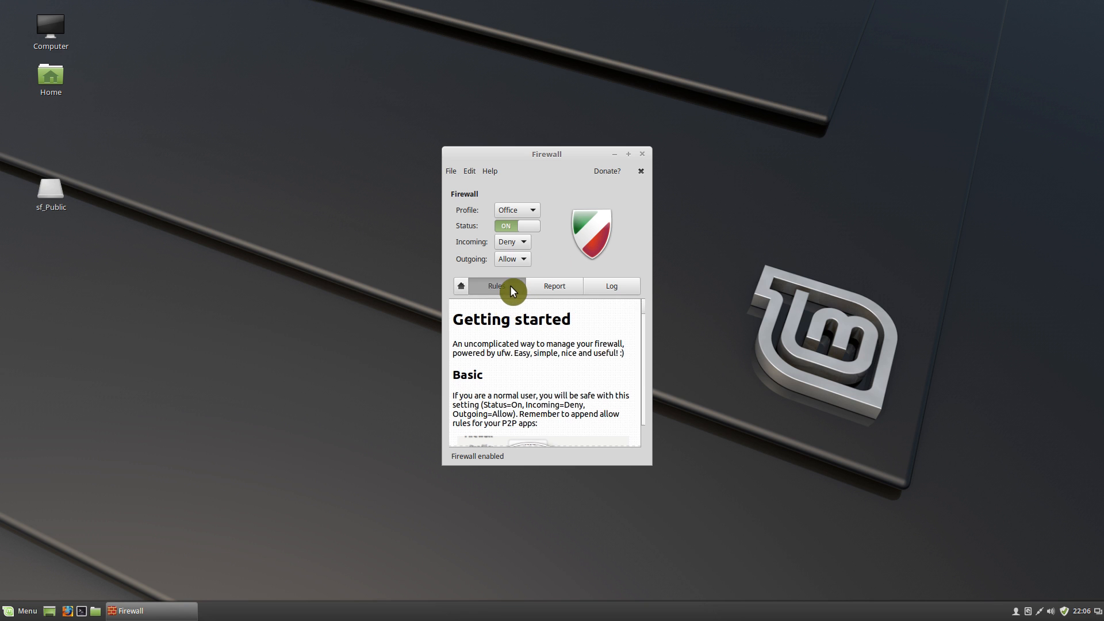
{"action": "left_click", "coordinate": [466, 438]}
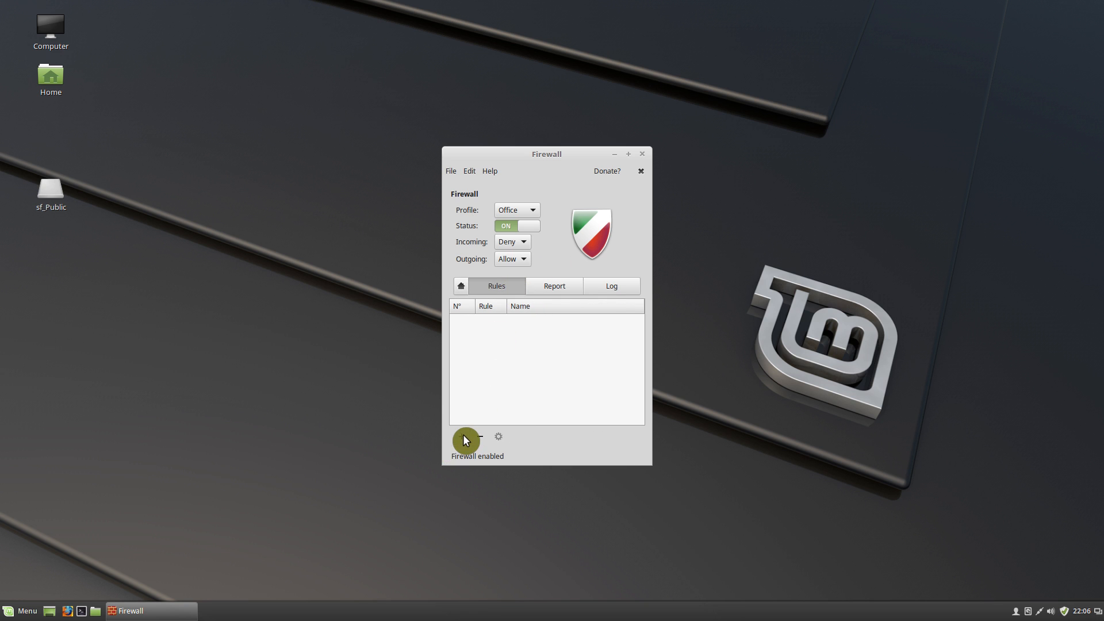
{"action": "left_click", "coordinate": [498, 325]}
{"action": "scroll", "coordinate": [529, 425], "scroll_direction": "down", "scroll_amount": 10}
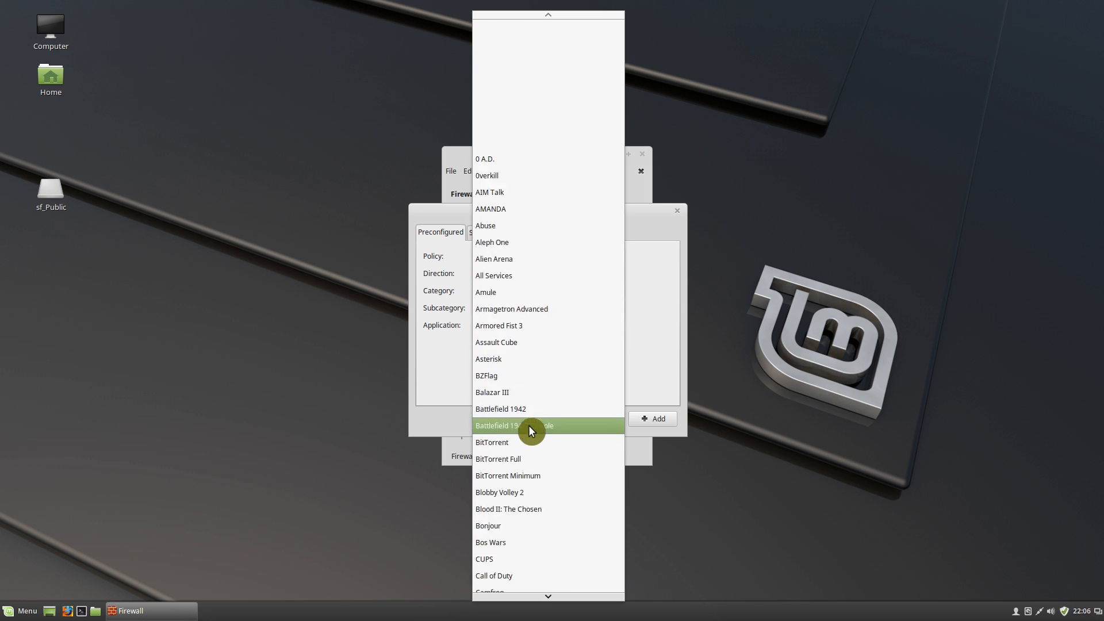
{"action": "scroll", "coordinate": [551, 551], "scroll_direction": "down", "scroll_amount": 20}
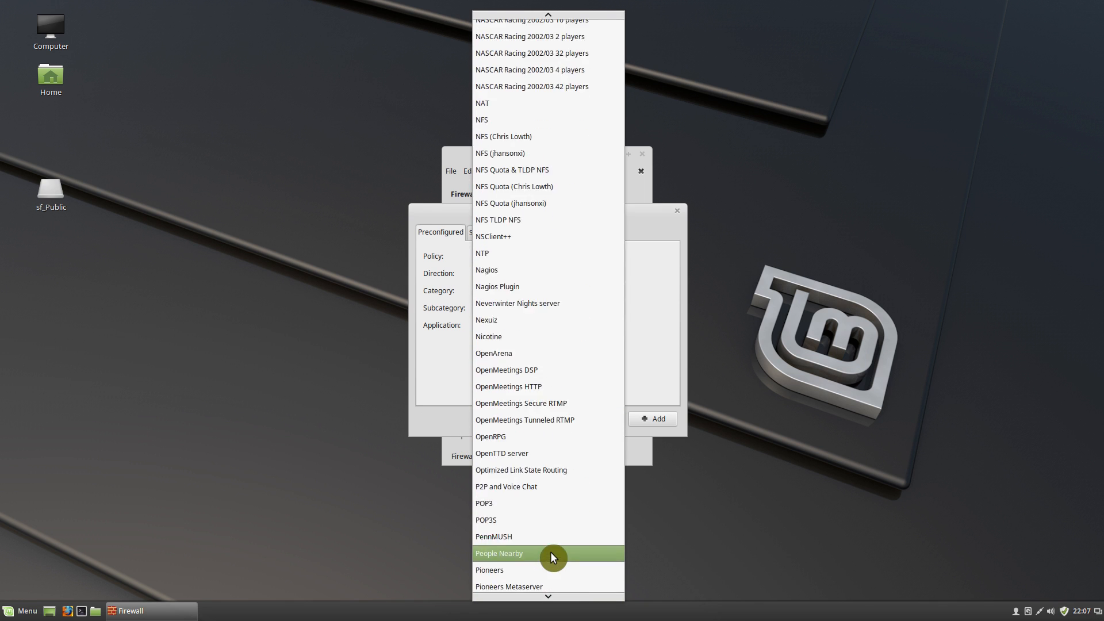
{"action": "left_click", "coordinate": [562, 451]}
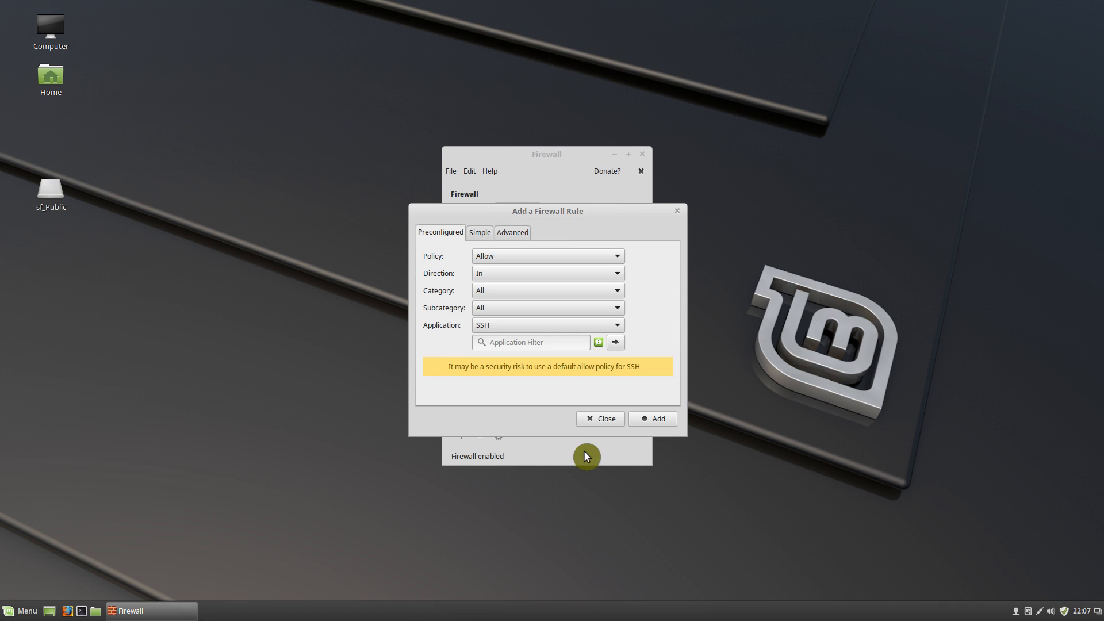
{"action": "left_click", "coordinate": [507, 272]}
{"action": "left_click", "coordinate": [496, 305]}
{"action": "left_click", "coordinate": [666, 421]}
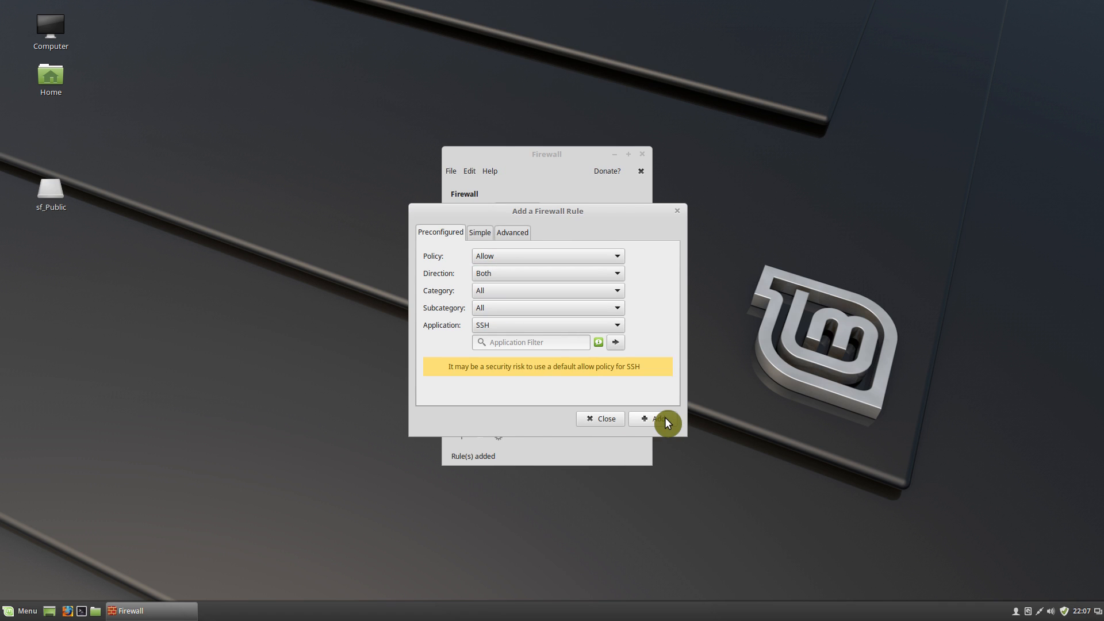
{"action": "left_click", "coordinate": [598, 418]}
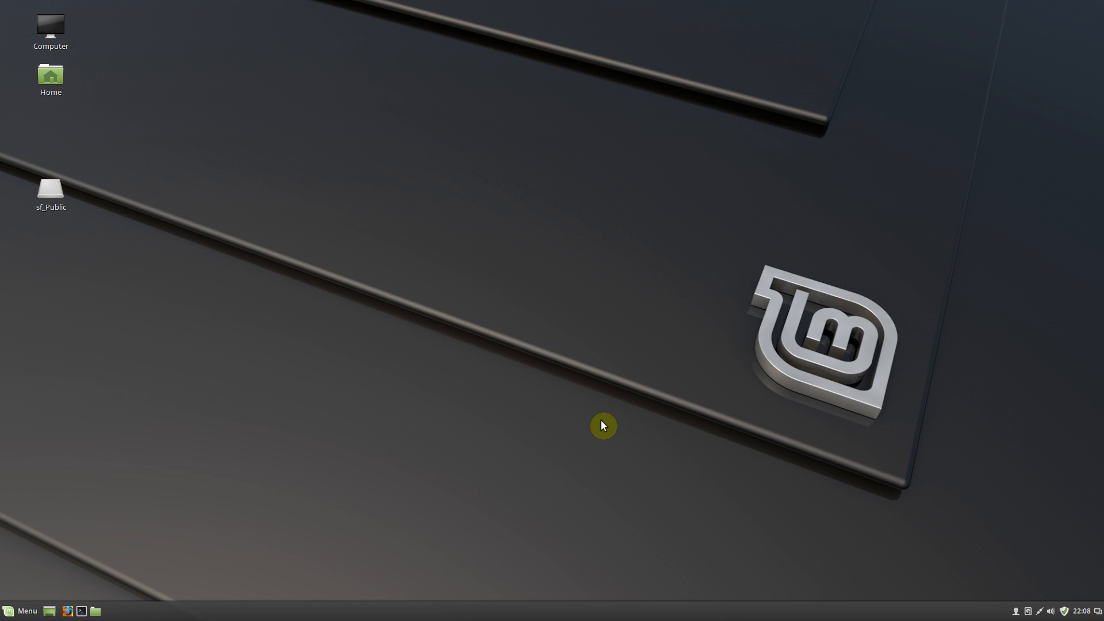
- Open Software Manager, authenticating with the account password
{"action": "left_click", "coordinate": [23, 611]}
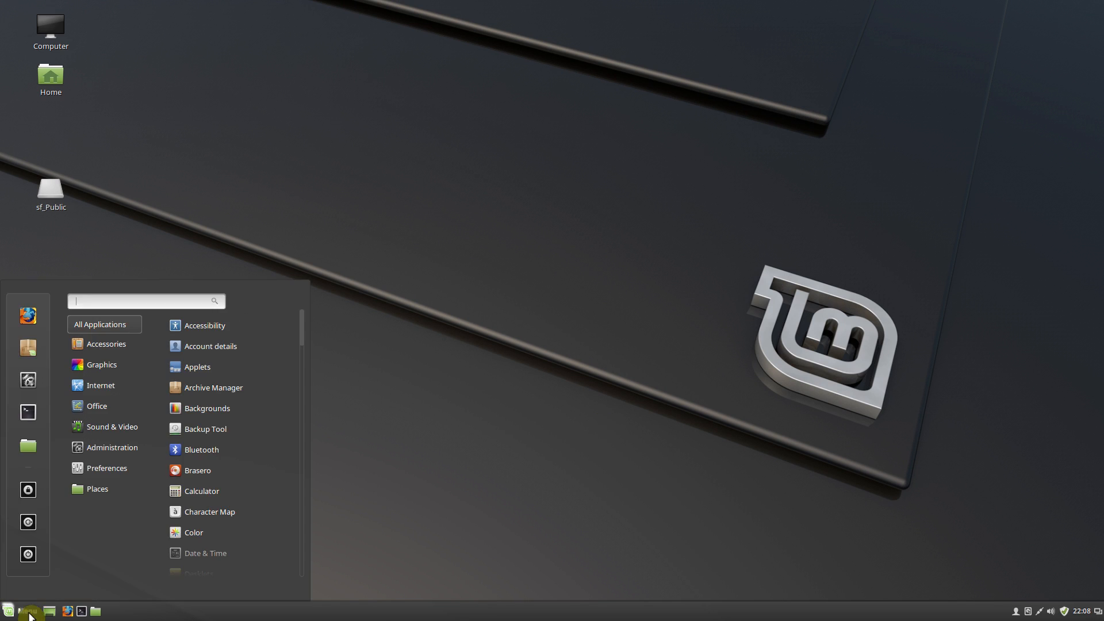
{"action": "left_click", "coordinate": [32, 344]}
{"action": "type", "text": "•••••"}
{"action": "key", "text": "Return"}
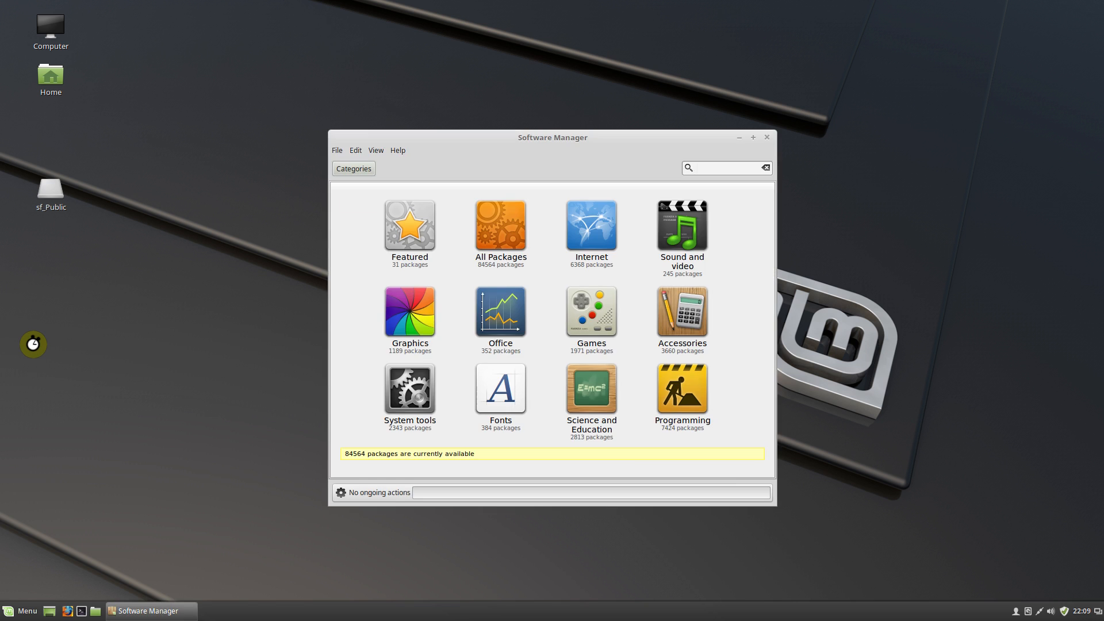
- Search for "mscorefonts", install the Ttf-mscorefonts-installer package, and close Software Manager
{"action": "type", "text": "mscorefonts"}
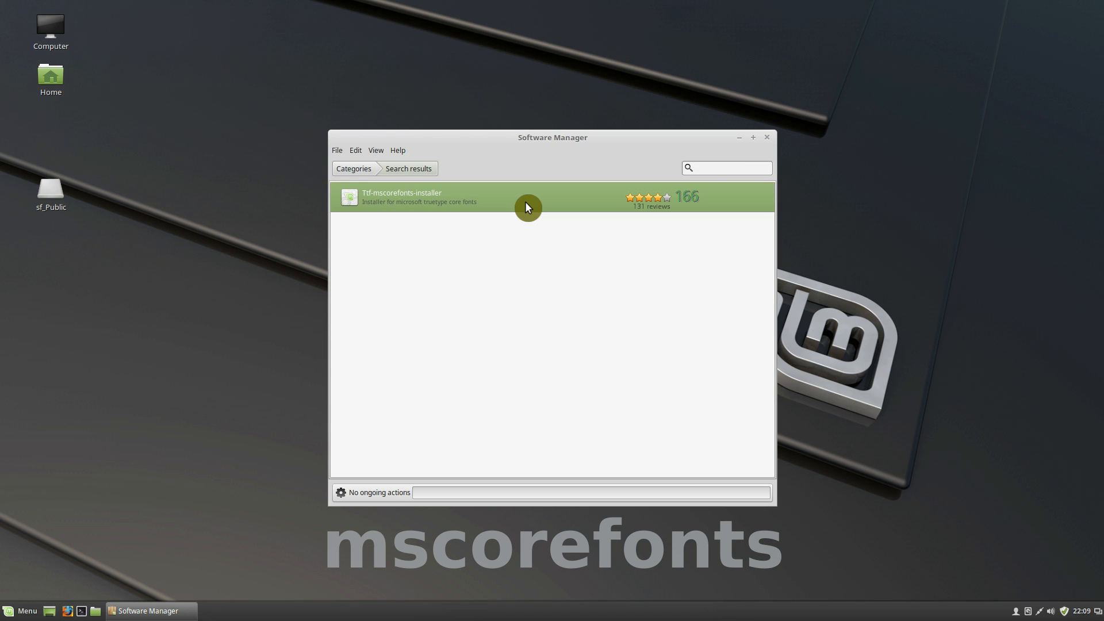
{"action": "left_click", "coordinate": [526, 202]}
{"action": "left_click", "coordinate": [733, 295]}
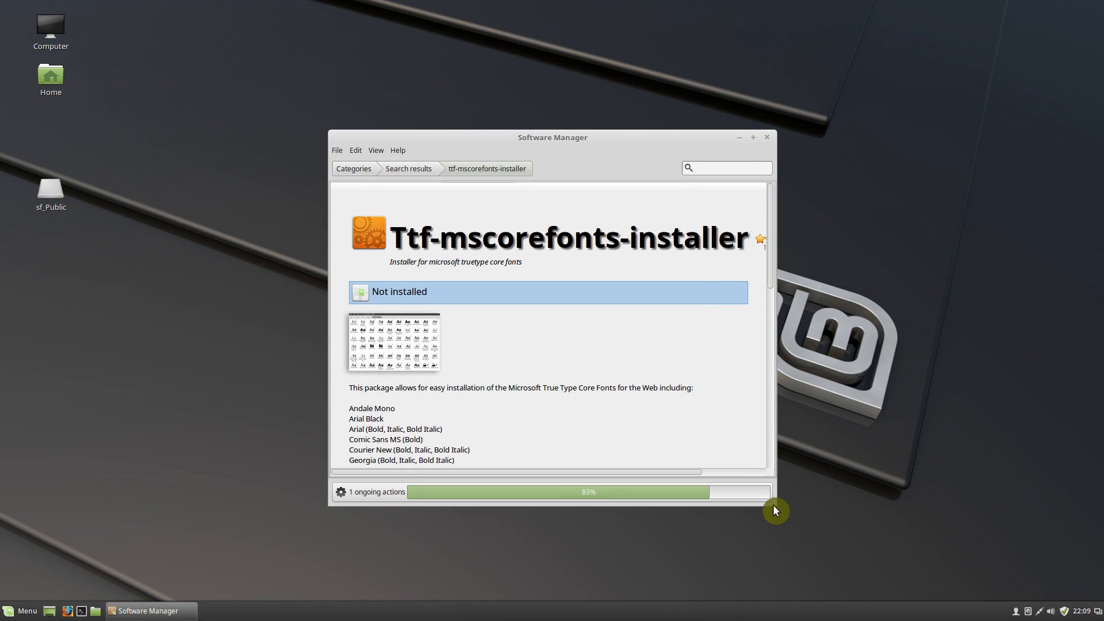
{"action": "left_click", "coordinate": [821, 136]}
- Open LibreOffice Writer, check its font list for the Microsoft fonts such as Arial and Times New Roman, and close it
{"action": "left_click", "coordinate": [26, 610]}
{"action": "mouse_move", "coordinate": [97, 407]}
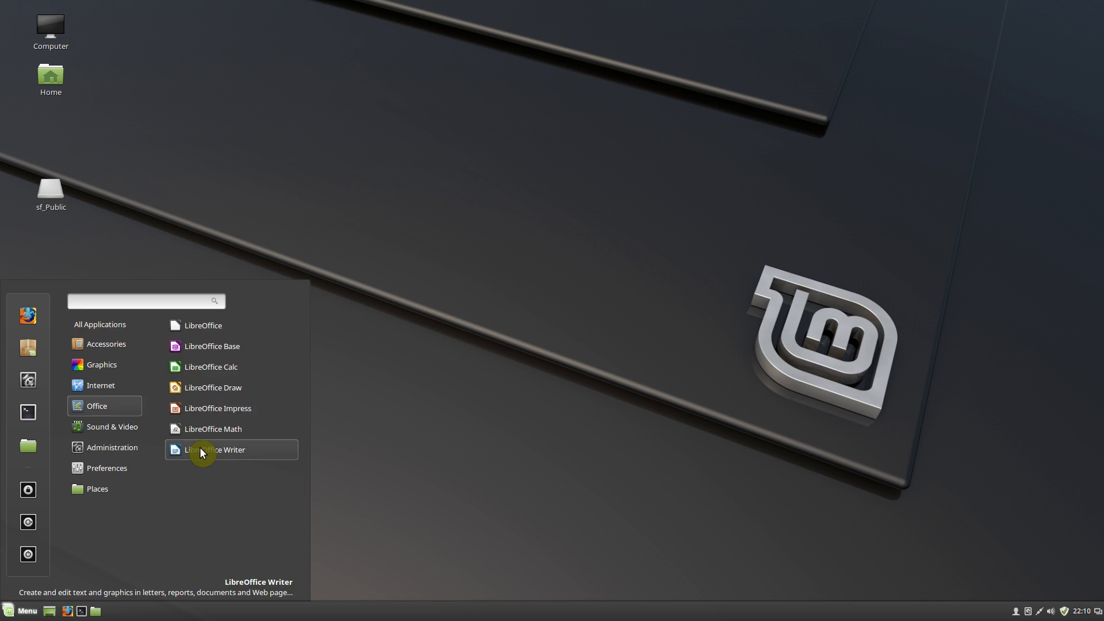
{"action": "left_click", "coordinate": [202, 447]}
{"action": "left_click", "coordinate": [266, 79]}
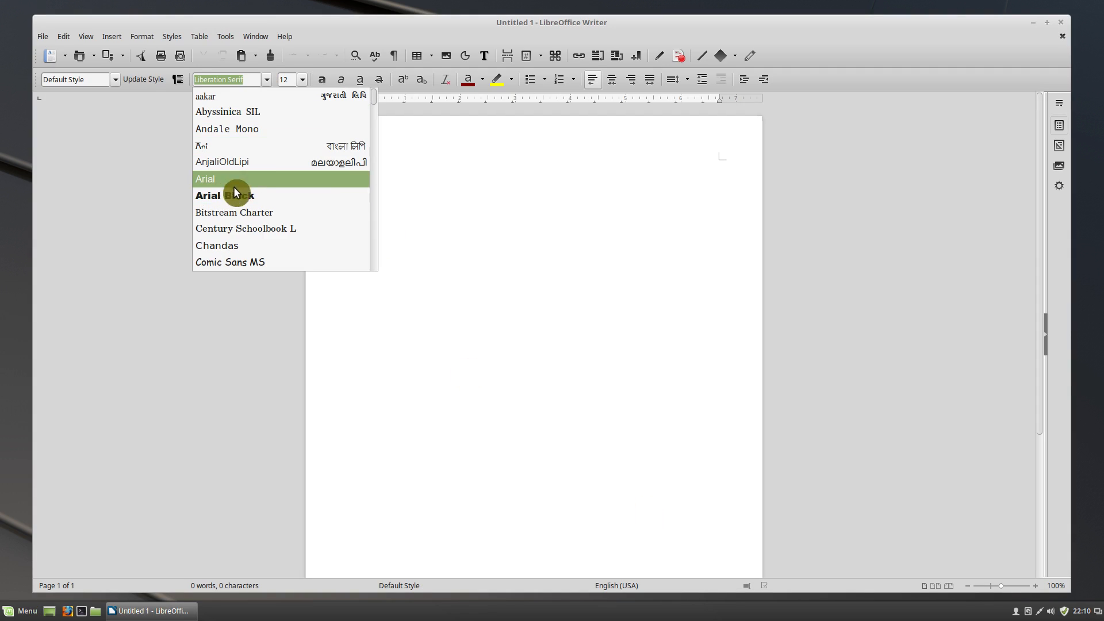
{"action": "left_click_drag", "start_coordinate": [374, 98], "coordinate": [371, 281]}
{"action": "scroll", "coordinate": [251, 118], "scroll_direction": "up", "scroll_amount": 4}
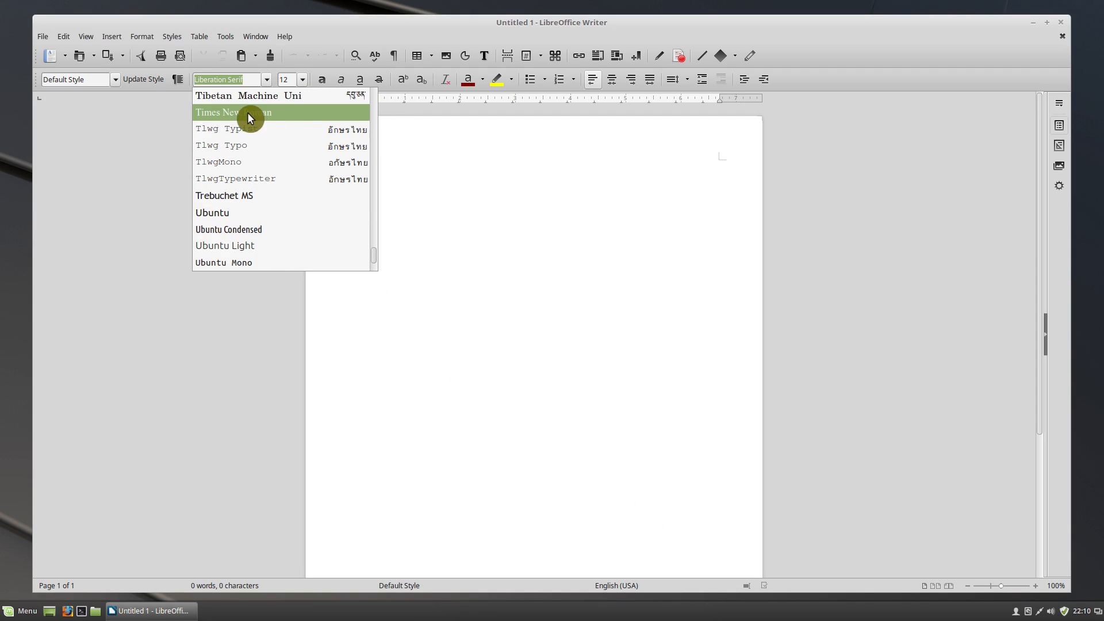
{"action": "left_click", "coordinate": [1062, 22]}
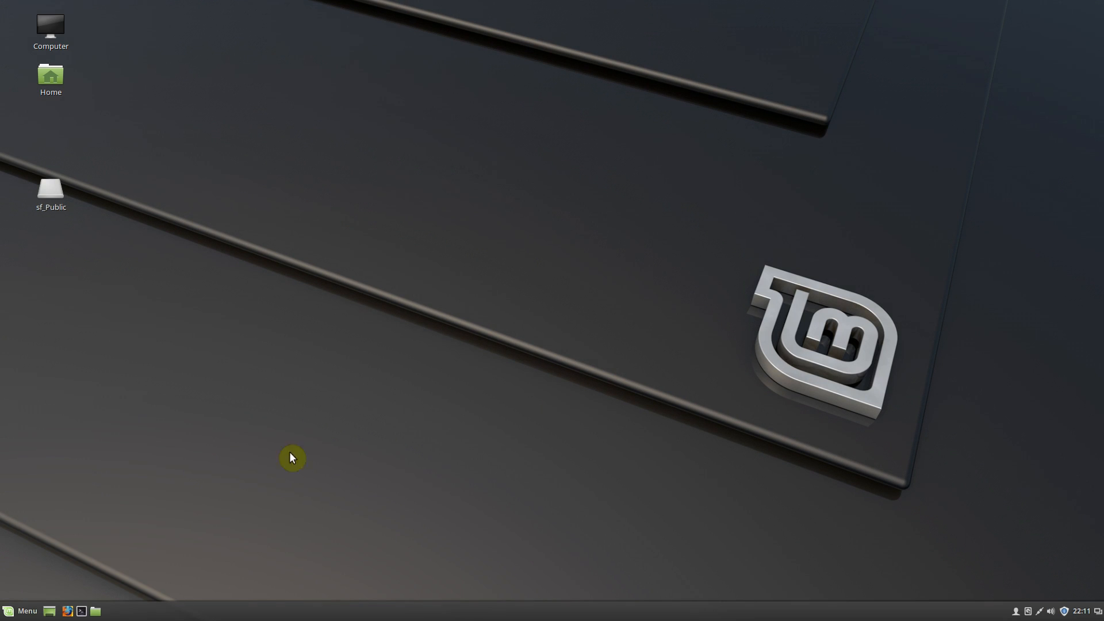
- Open Synaptic Package Manager
{"action": "key", "text": "super"}
{"action": "type", "text": "synaptic"}
{"action": "left_click", "coordinate": [259, 346]}
{"action": "key", "text": "Return"}
- Filter the packages for "mono-runtime-common" and mark that package for removal together with its dependent packages
{"action": "type", "text": "monot"}
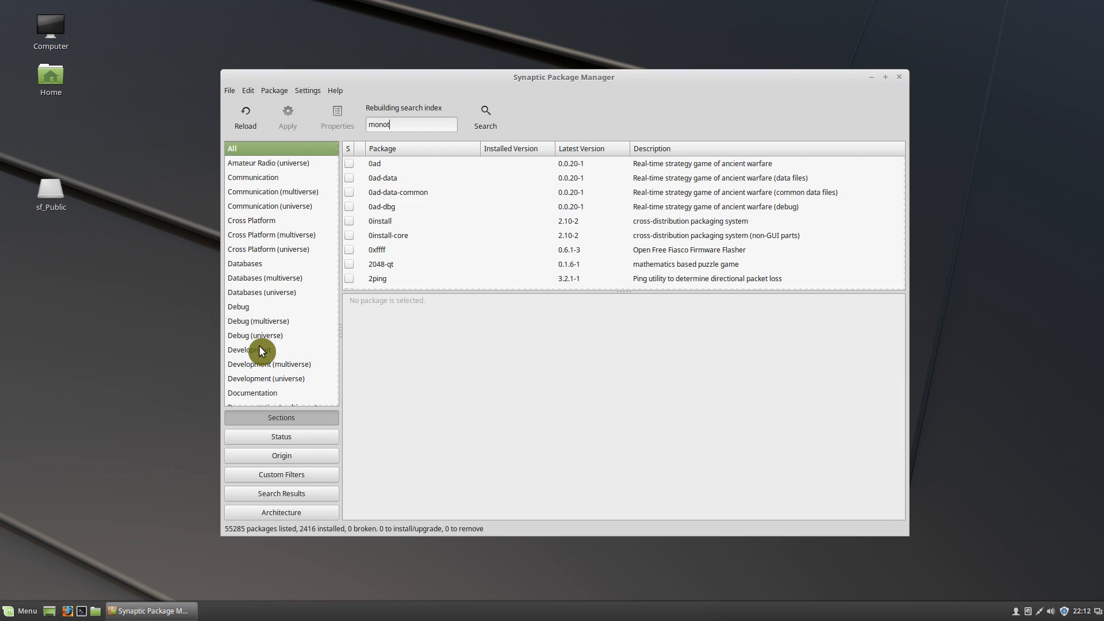
{"action": "key", "text": "BackSpace"}
{"action": "type", "text": "-runtime-common"}
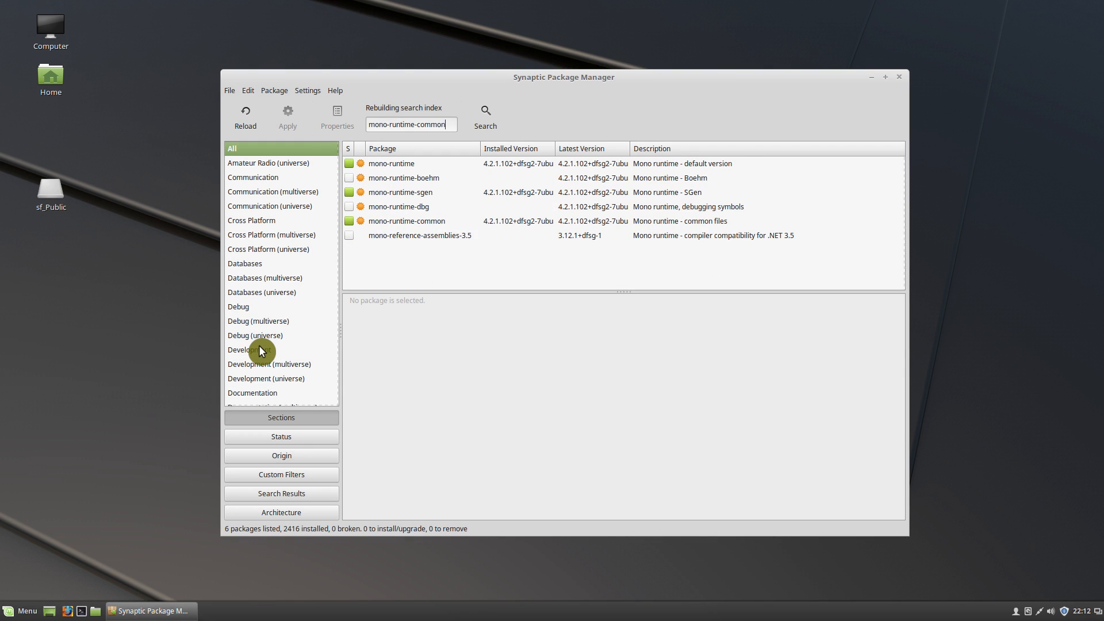
{"action": "left_click", "coordinate": [372, 164]}
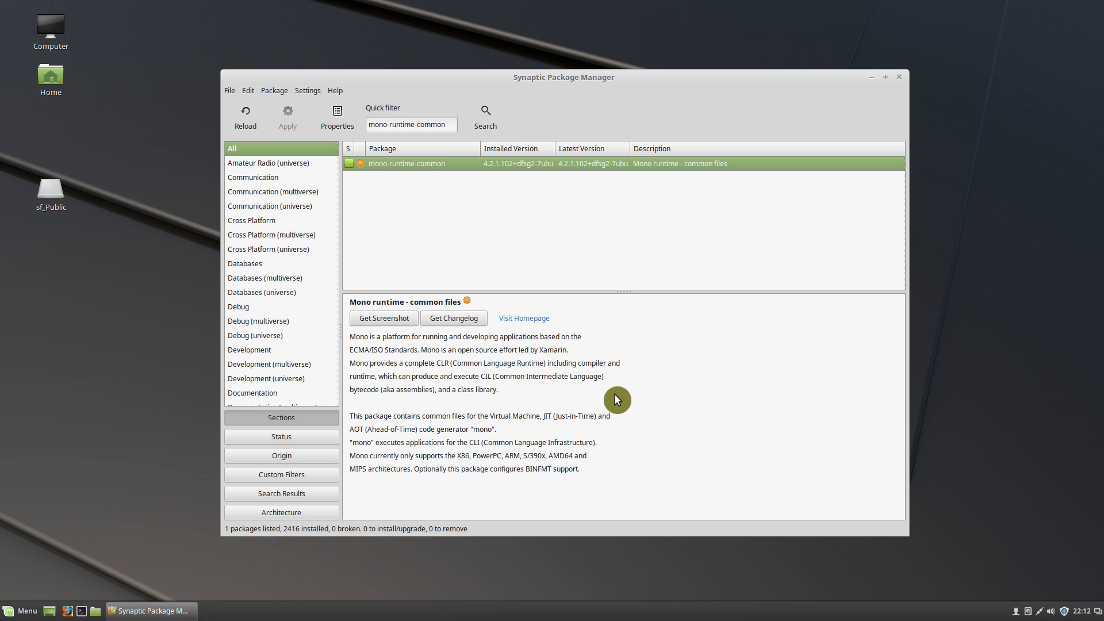
{"action": "right_click", "coordinate": [391, 165]}
{"action": "left_click", "coordinate": [440, 217]}
{"action": "scroll", "coordinate": [535, 374], "scroll_direction": "down", "scroll_amount": 5}
{"action": "left_click", "coordinate": [660, 405]}
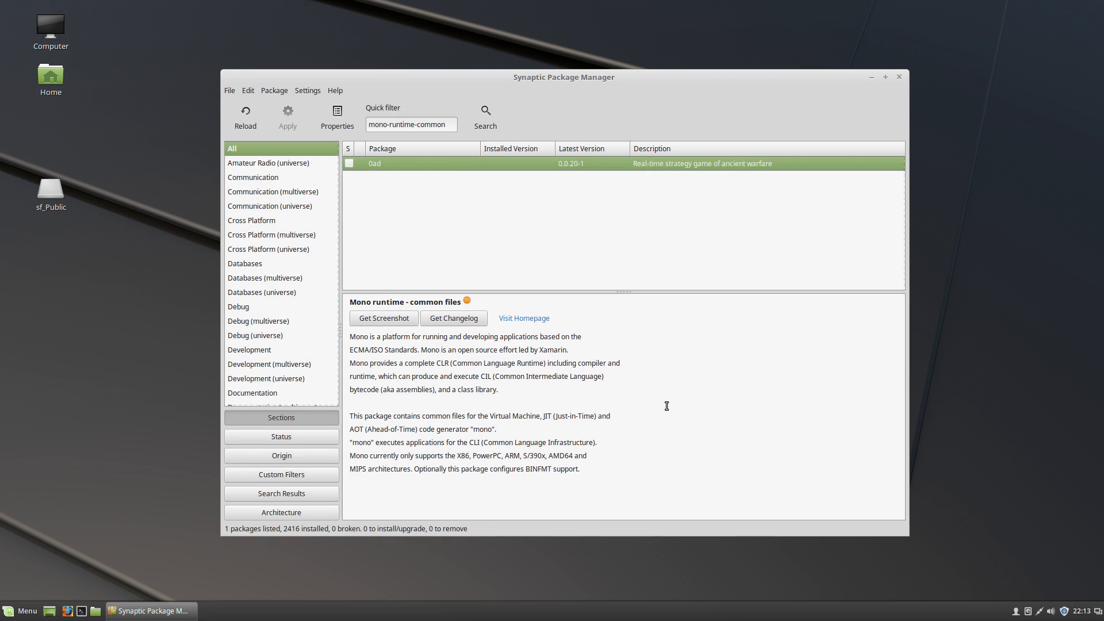
- Filter the packages for "gnome-orca" and mark the screen reader package for removal
{"action": "triple_click", "coordinate": [400, 125]}
{"action": "type", "text": "gnome-orca"}
{"action": "left_click", "coordinate": [400, 159]}
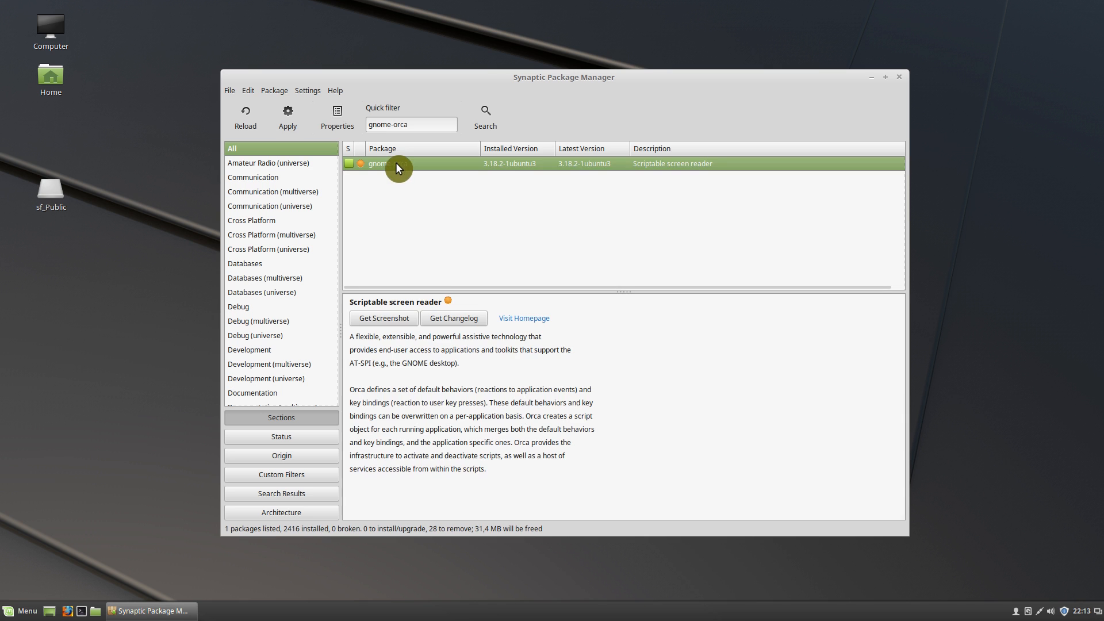
{"action": "right_click", "coordinate": [368, 164]}
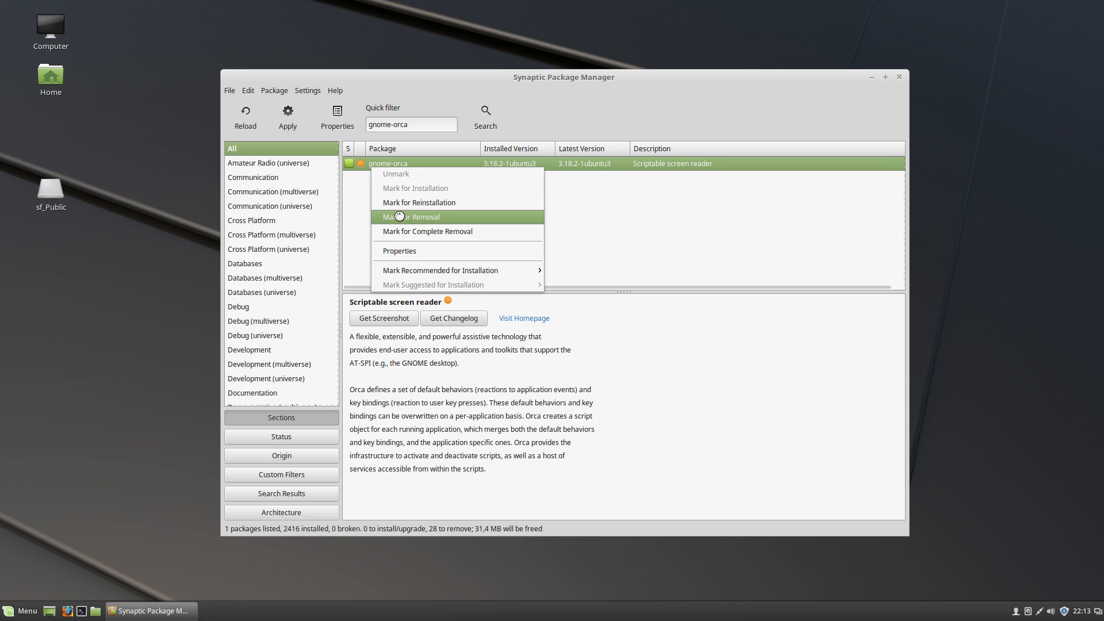
{"action": "left_click", "coordinate": [401, 217]}
- Filter the packages for "virtualbox-guest" and view the marking options for the dkms, utils and x11 guest packages
{"action": "triple_click", "coordinate": [423, 123]}
{"action": "type", "text": "virtualbox-guest"}
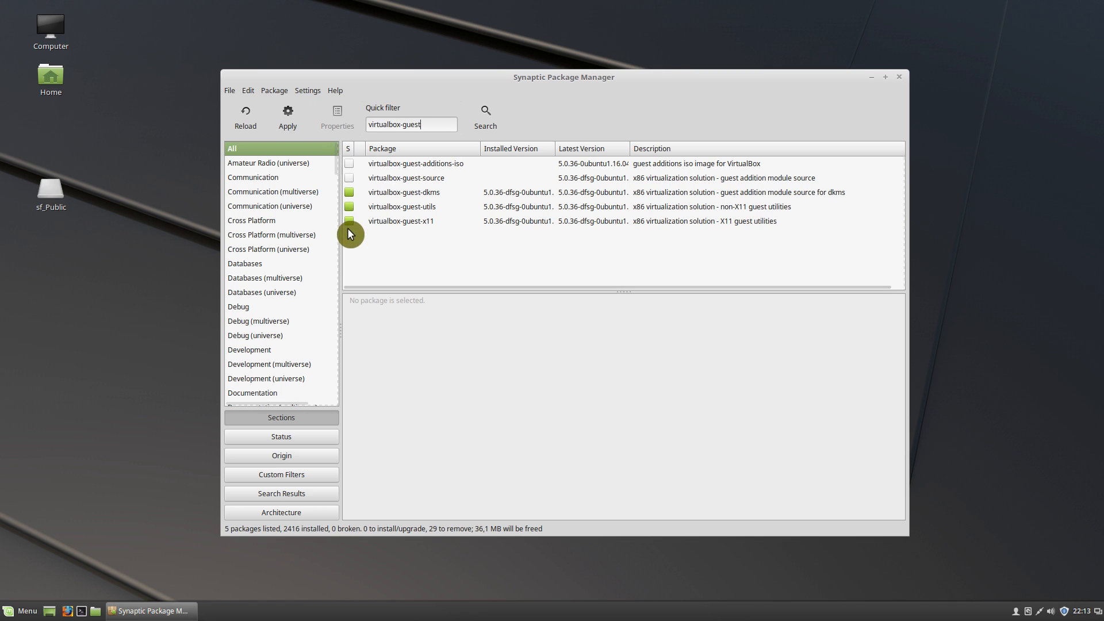
{"action": "left_click", "coordinate": [394, 198]}
{"action": "left_click_drag", "start_coordinate": [393, 199], "coordinate": [397, 219]}
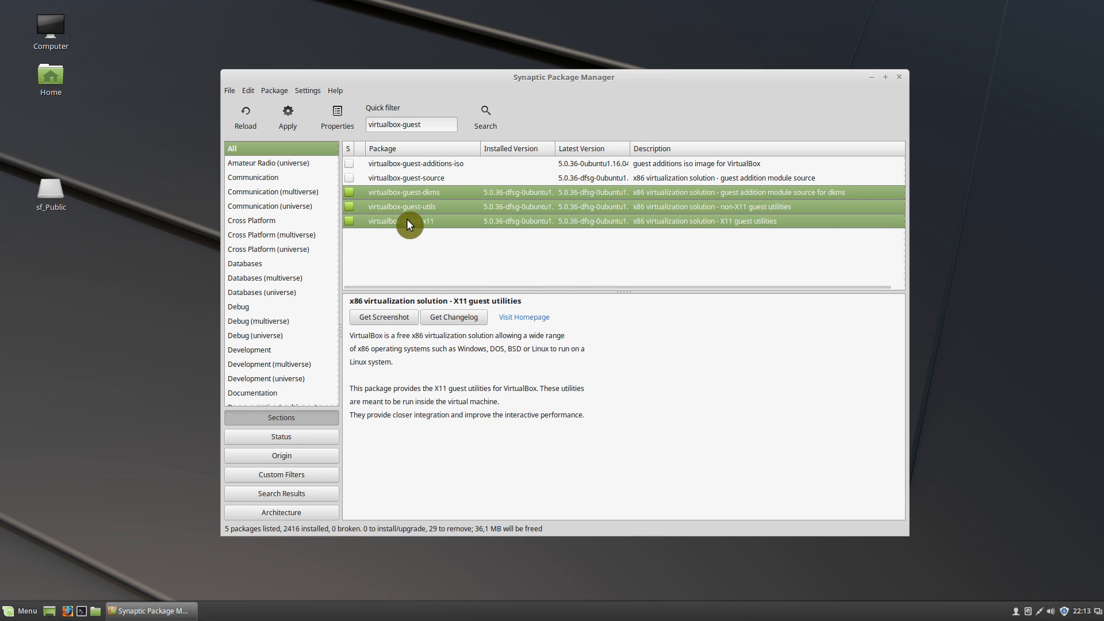
{"action": "right_click", "coordinate": [408, 220]}
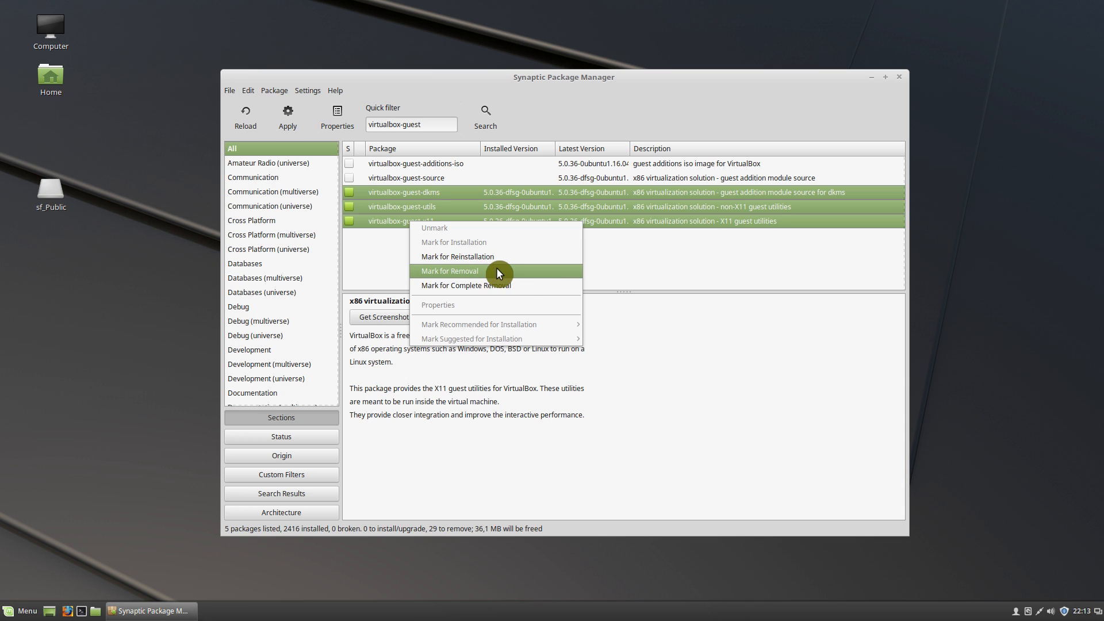
{"action": "left_click", "coordinate": [658, 390]}
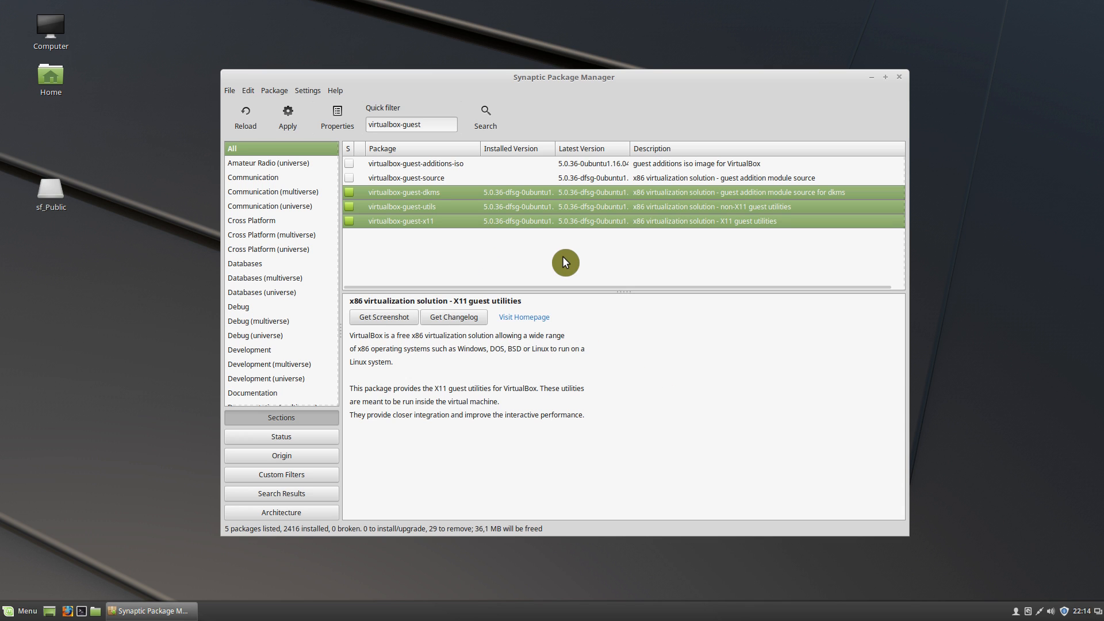
- Apply the marked package removals, confirm the summary of changes, and close Synaptic
{"action": "left_click", "coordinate": [423, 167]}
{"action": "left_click", "coordinate": [289, 119]}
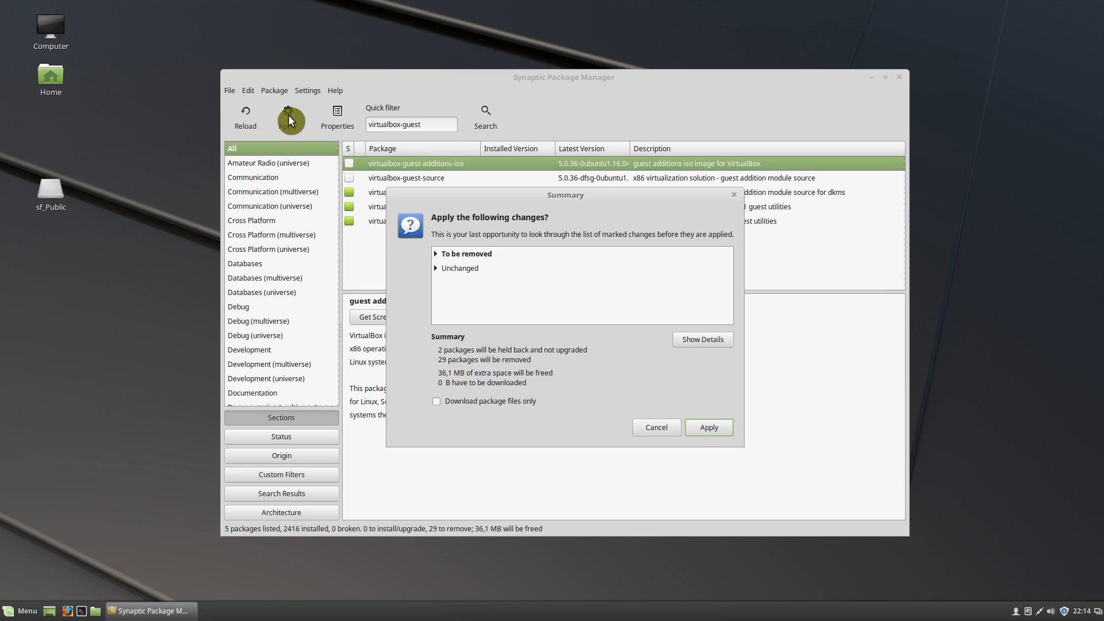
{"action": "left_click", "coordinate": [713, 427]}
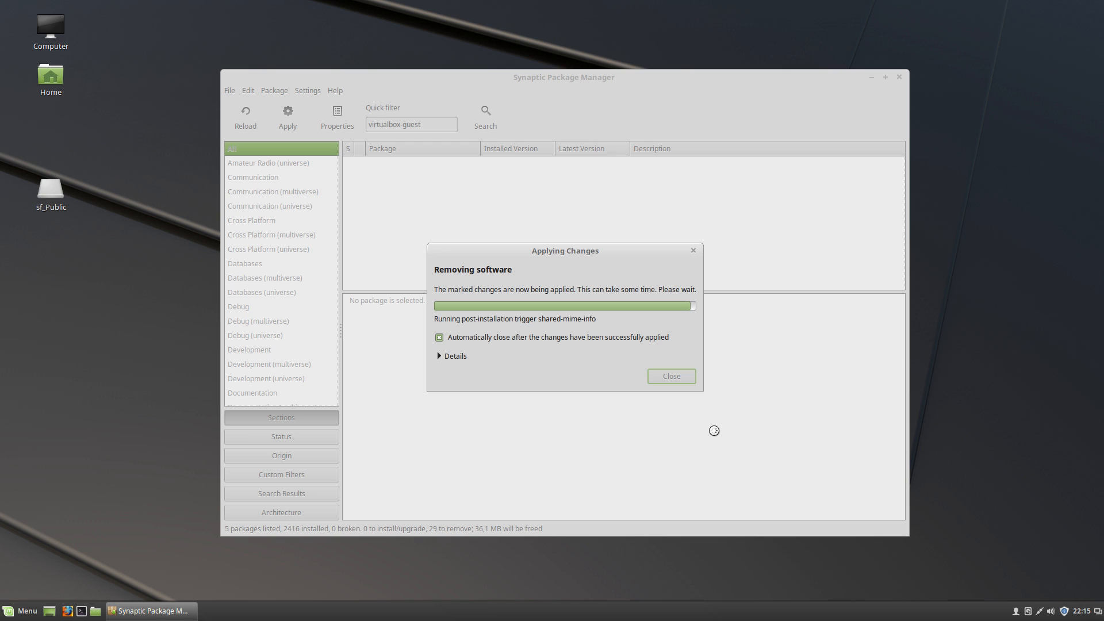
{"action": "left_click", "coordinate": [900, 76]}
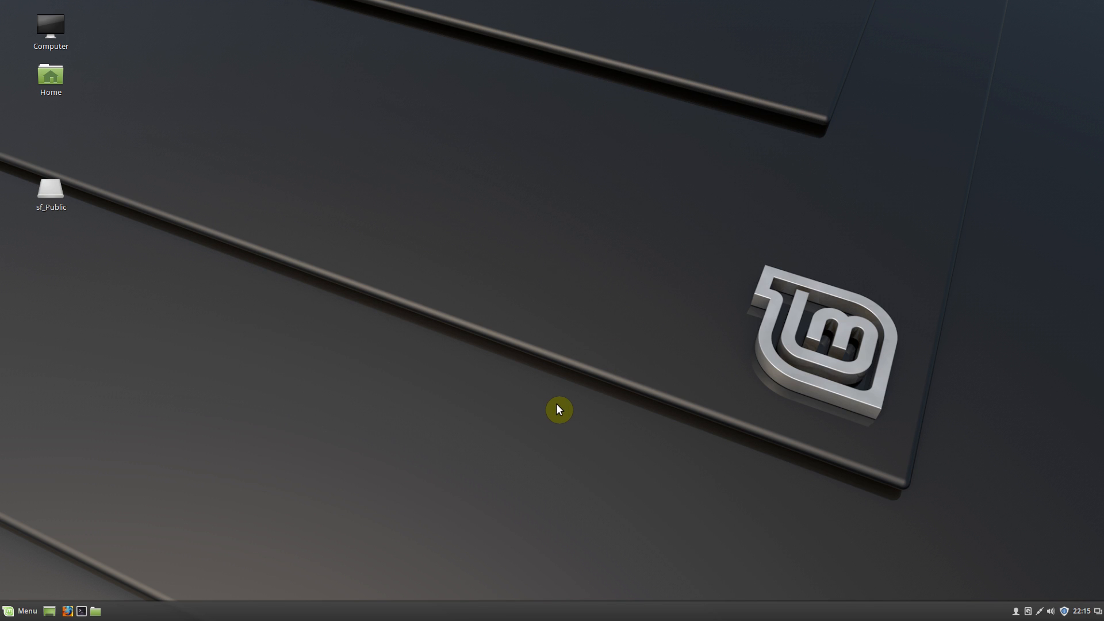
- Look through the application categories, find and launch Synaptic Package Manager, and authenticate with the account password
{"action": "left_click", "coordinate": [17, 611]}
{"action": "mouse_move", "coordinate": [110, 347]}
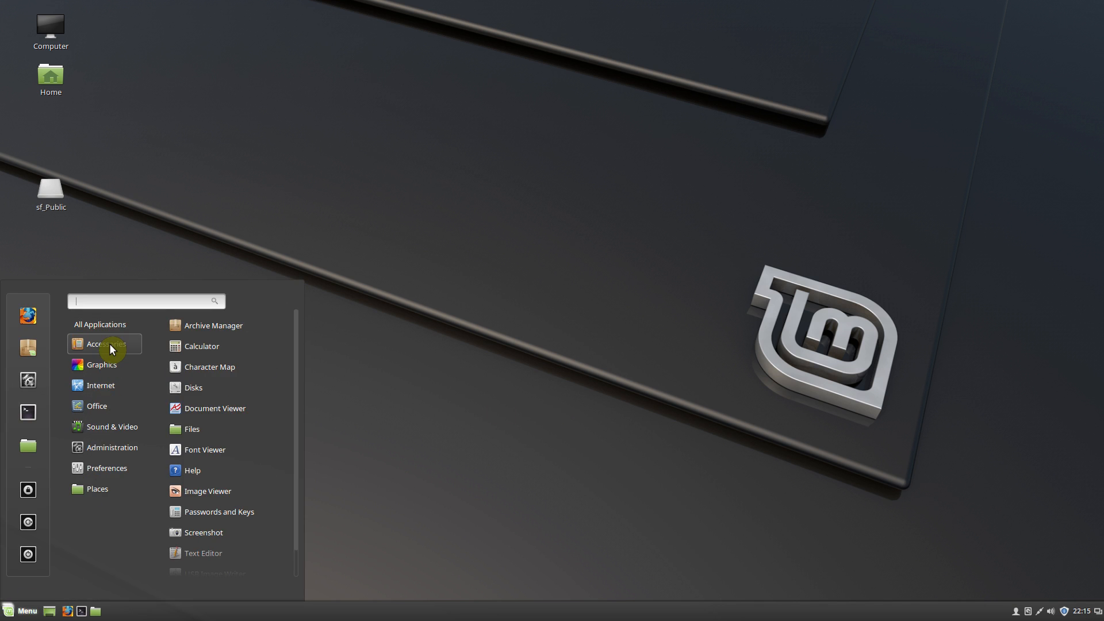
{"action": "mouse_move", "coordinate": [102, 383]}
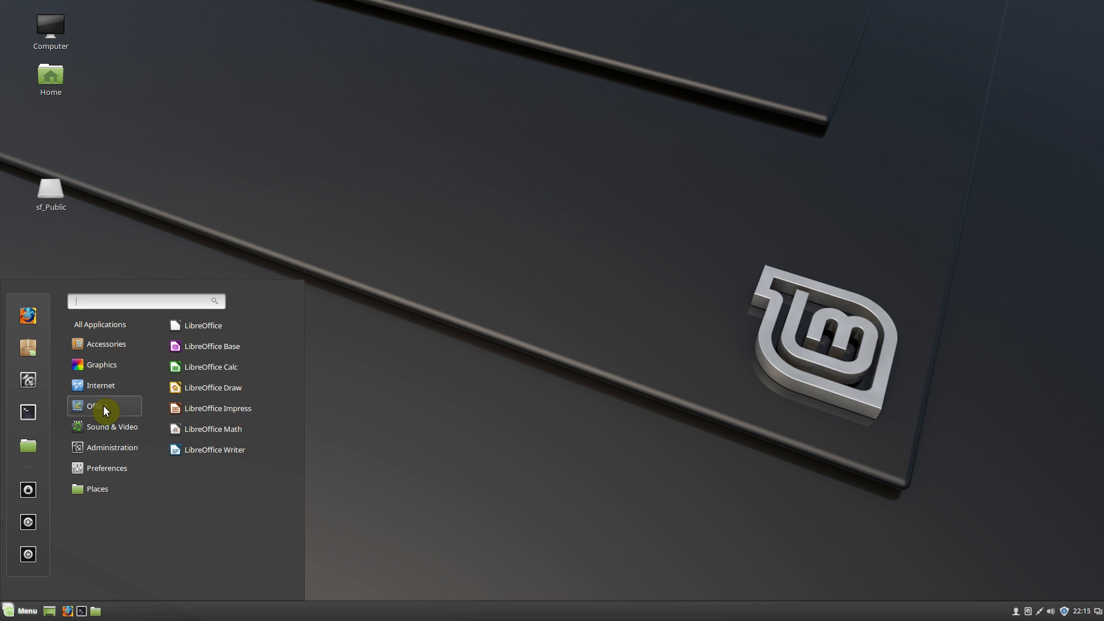
{"action": "mouse_move", "coordinate": [113, 470]}
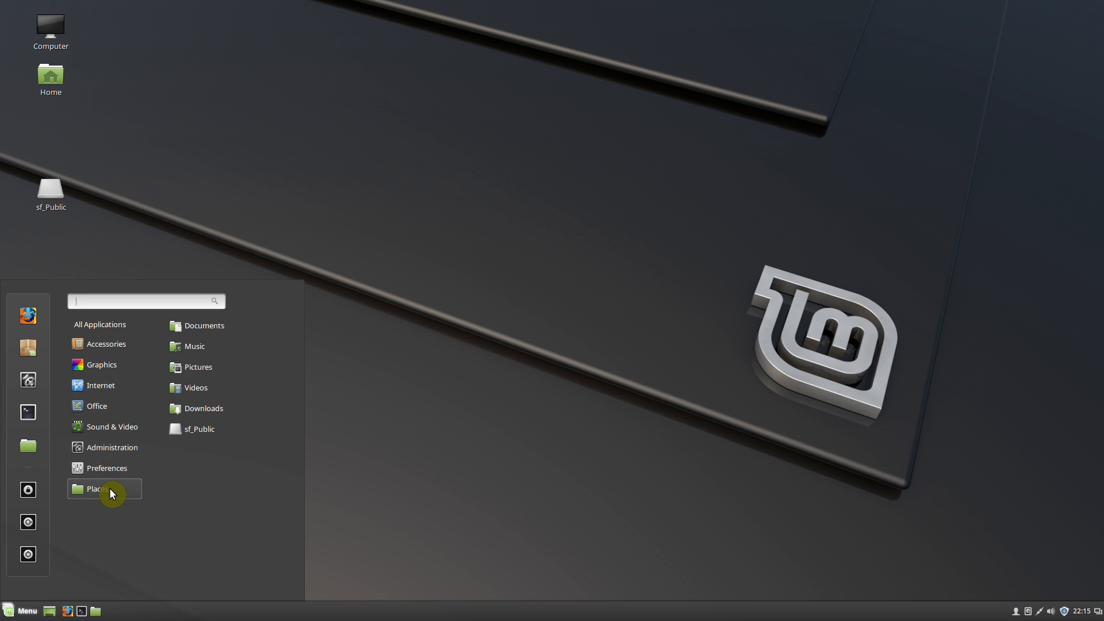
{"action": "type", "text": "syna"}
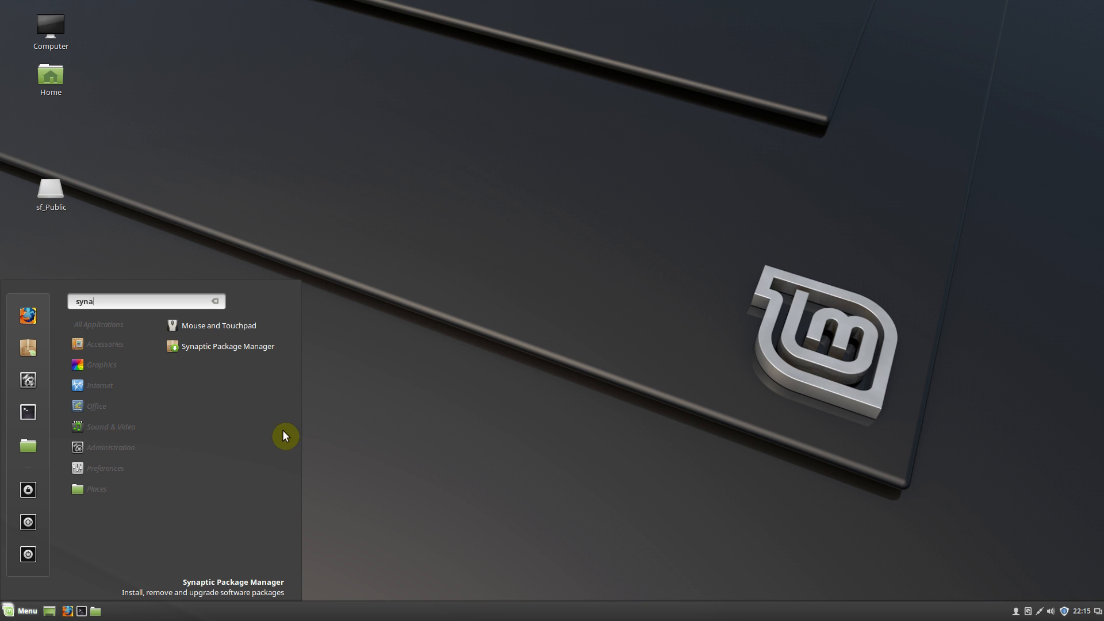
{"action": "left_click", "coordinate": [247, 344]}
{"action": "type", "text": "****"}
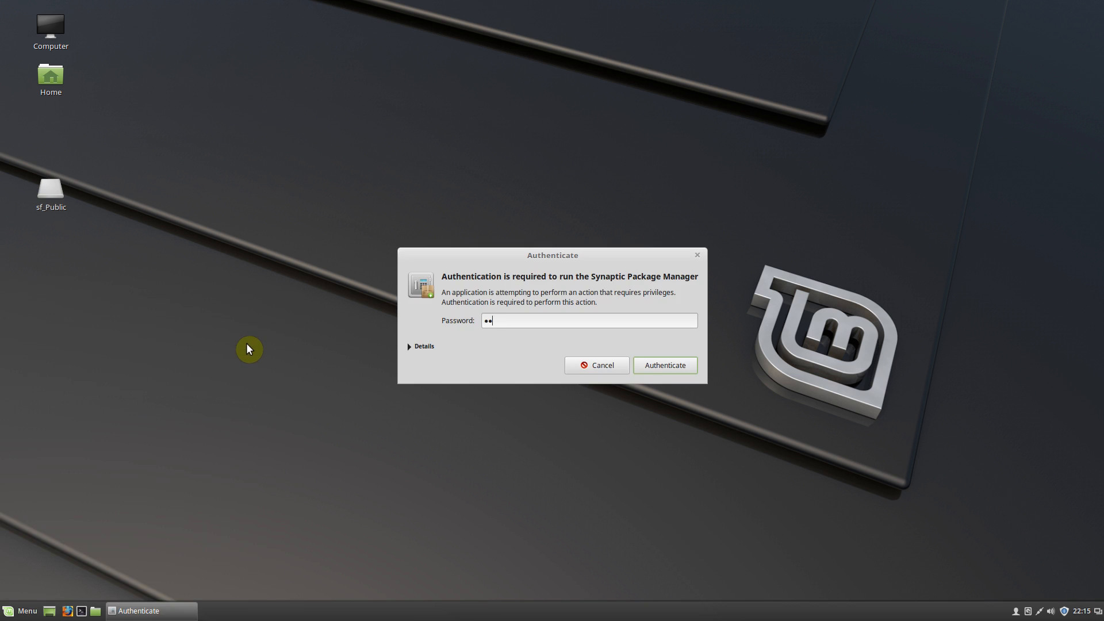
{"action": "key", "text": "Return"}
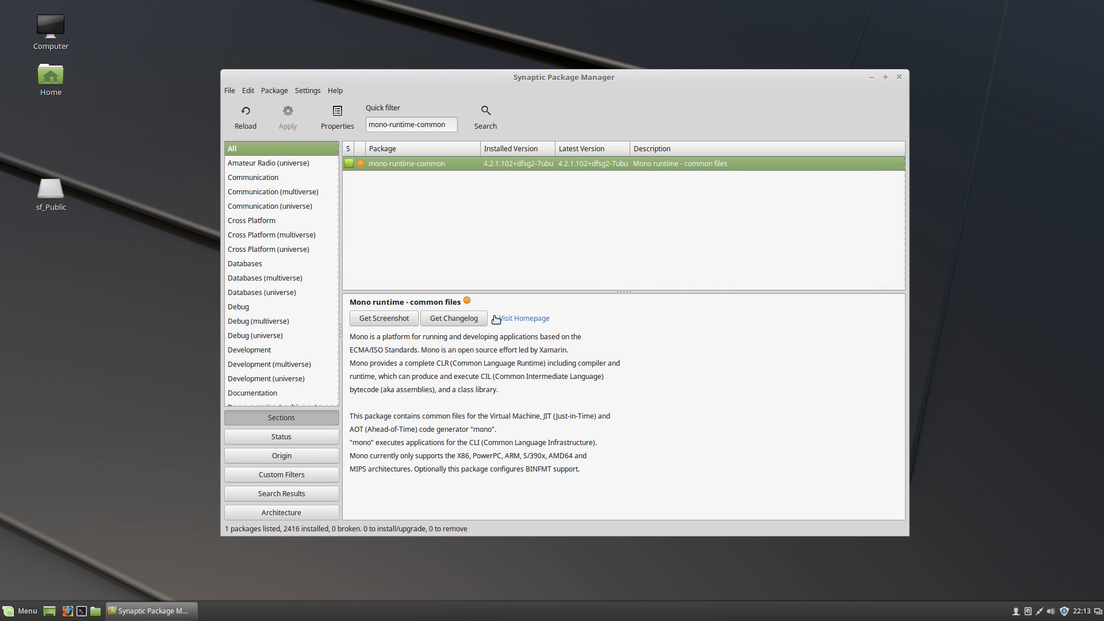
- Mark the mono-runtime-common package for removal and accept the additional required changes, including tomboy
{"action": "right_click", "coordinate": [396, 164]}
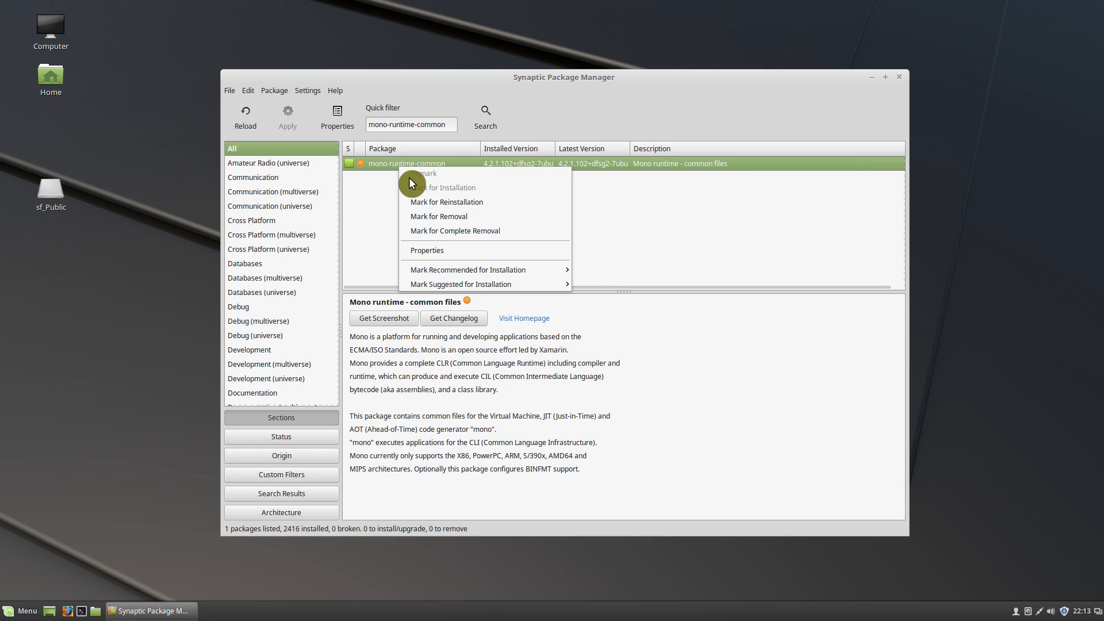
{"action": "left_click", "coordinate": [437, 217]}
{"action": "scroll", "coordinate": [600, 345], "scroll_direction": "down", "scroll_amount": 3}
{"action": "scroll", "coordinate": [599, 342], "scroll_direction": "down", "scroll_amount": 3}
{"action": "left_click", "coordinate": [608, 374]}
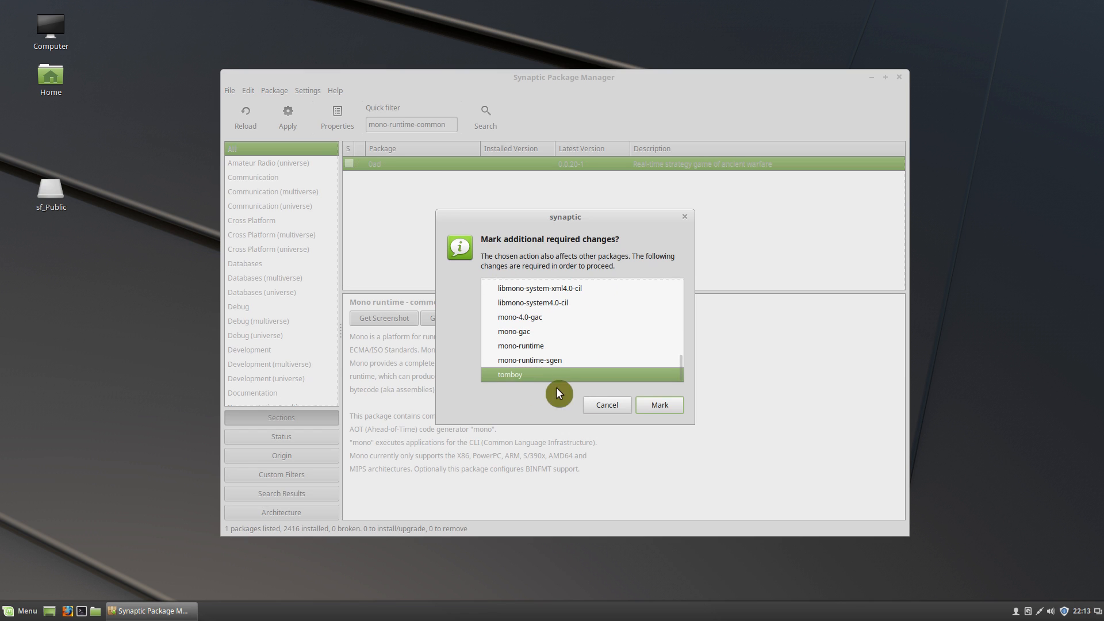
{"action": "left_click", "coordinate": [665, 405]}
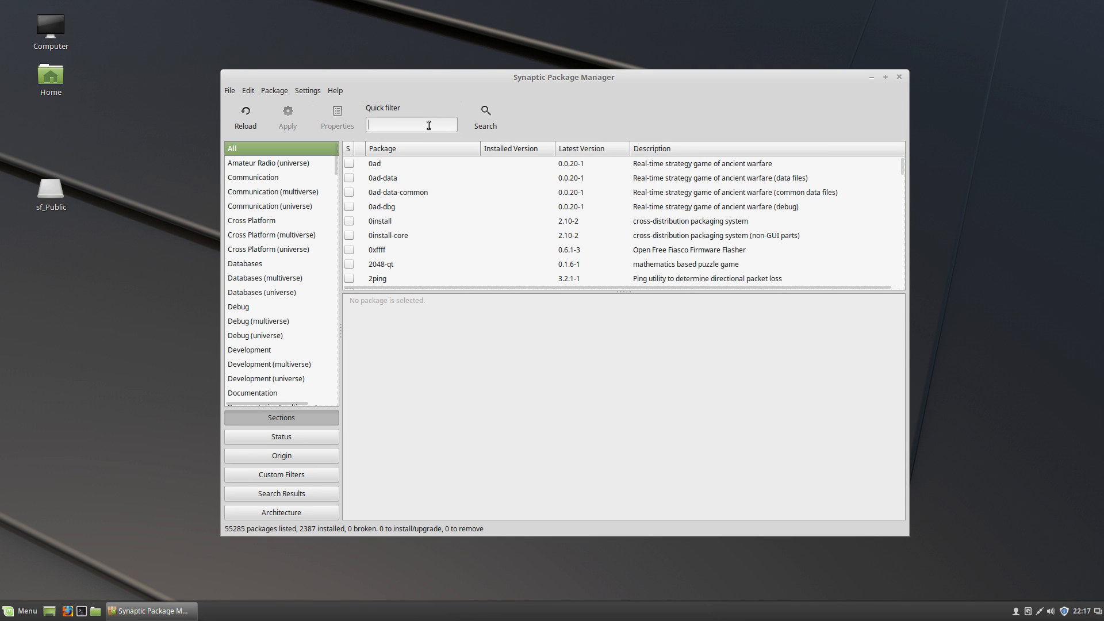
- Filter the packages for "xpad", mark the sticky note application for installation and apply the change
{"action": "type", "text": "xpad"}
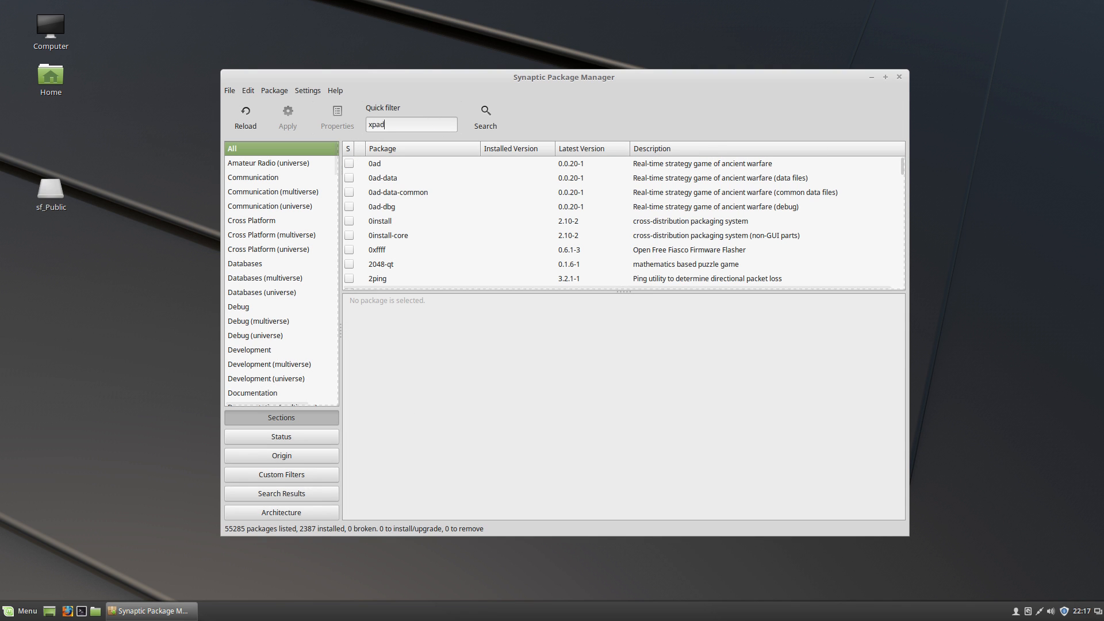
{"action": "left_click", "coordinate": [410, 163]}
{"action": "right_click", "coordinate": [409, 163]}
{"action": "left_click", "coordinate": [439, 189]}
{"action": "left_click", "coordinate": [289, 118]}
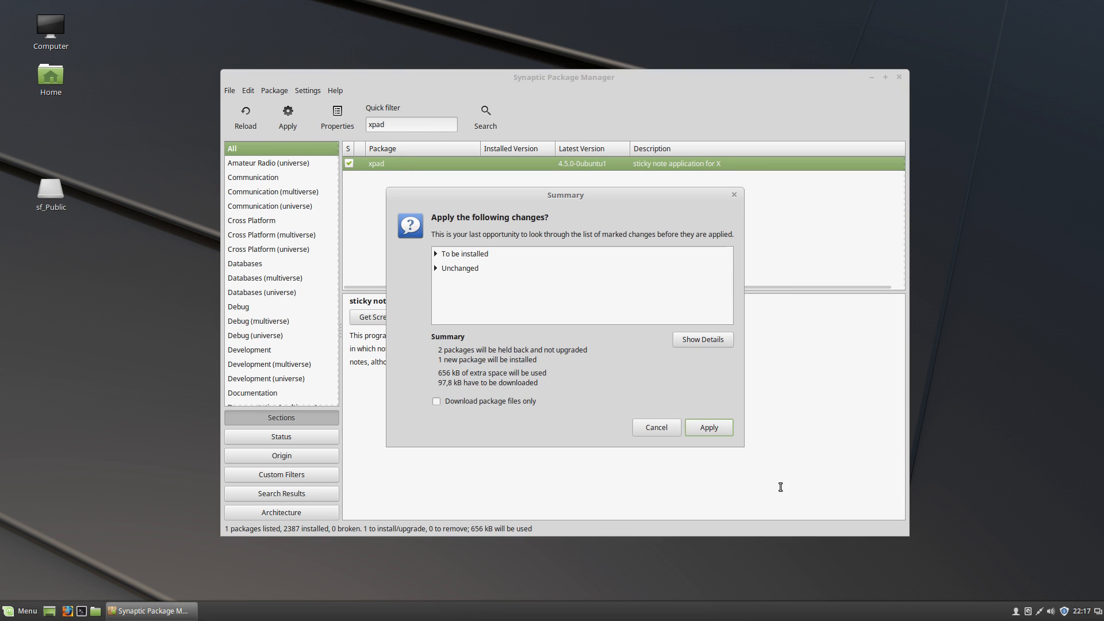
{"action": "left_click", "coordinate": [720, 427]}
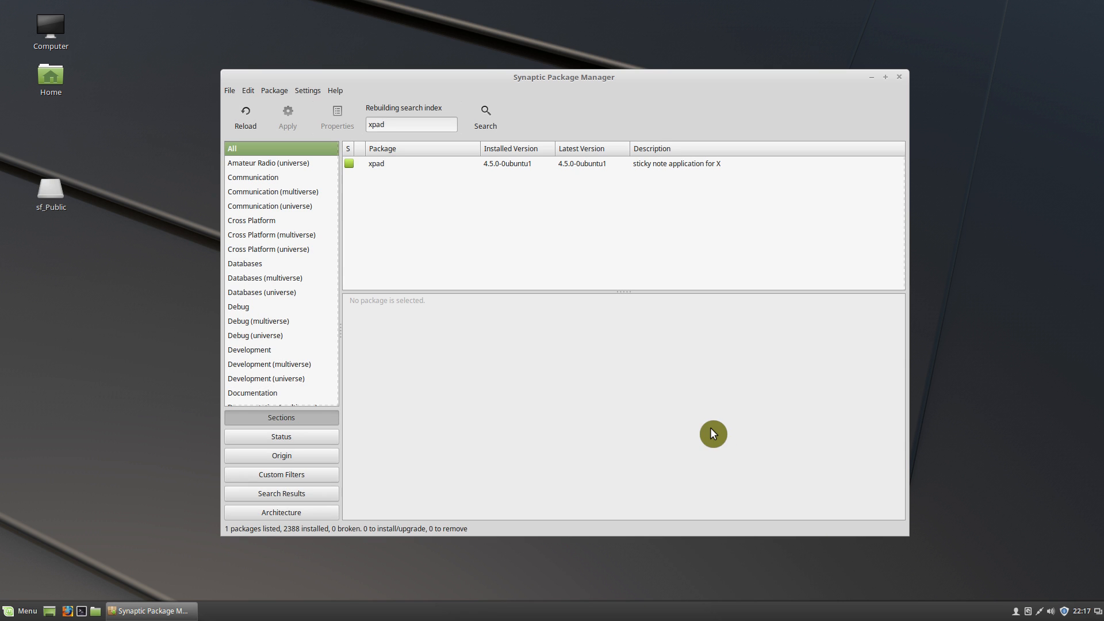
- Check the installed Graphics applications, filter the packages for "simple-scan" and mark the scanning utility for removal
{"action": "left_click", "coordinate": [25, 613]}
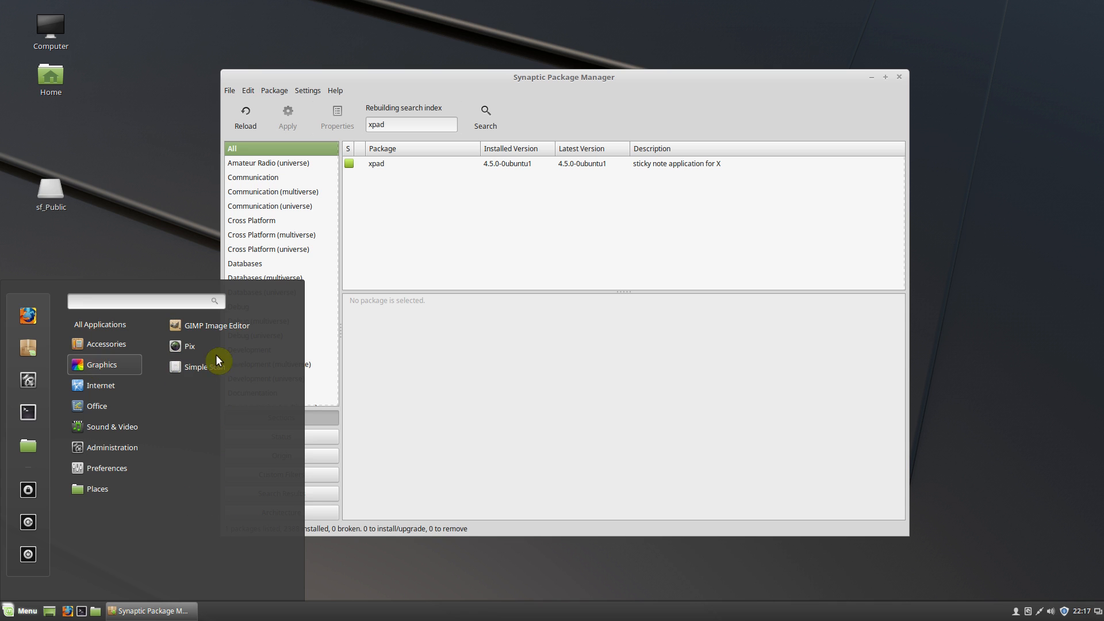
{"action": "left_click", "coordinate": [414, 123]}
{"action": "key", "text": "BackSpace"}
{"action": "key", "text": "BackSpace"}
{"action": "key", "text": "BackSpace"}
{"action": "key", "text": "BackSpace"}
{"action": "type", "text": "simple-scan"}
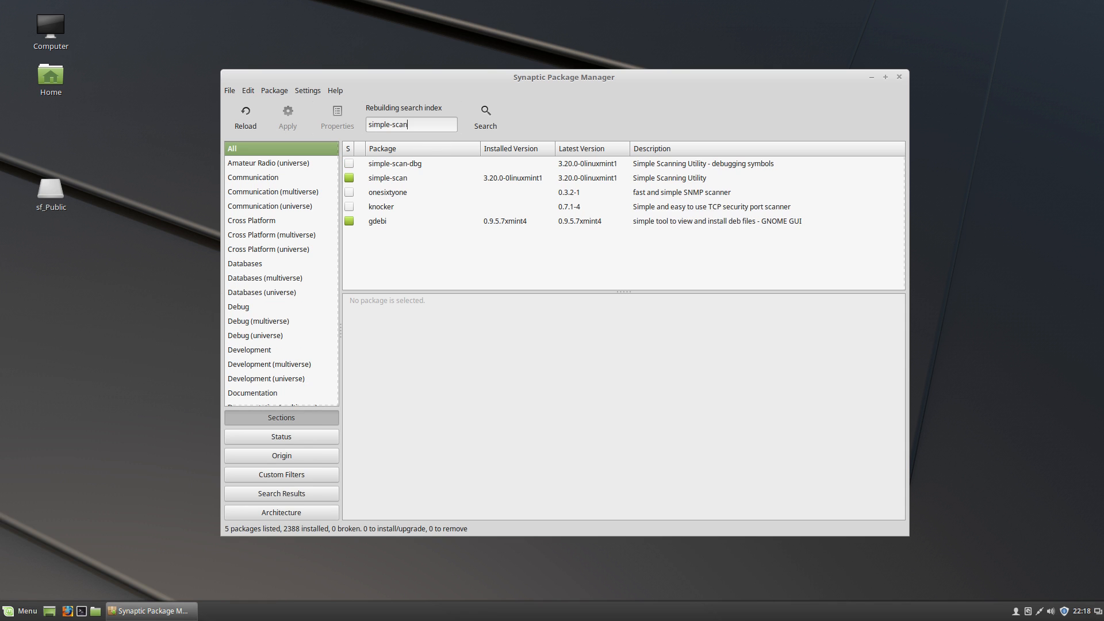
{"action": "left_click", "coordinate": [388, 177]}
{"action": "right_click", "coordinate": [388, 178]}
{"action": "left_click", "coordinate": [425, 225]}
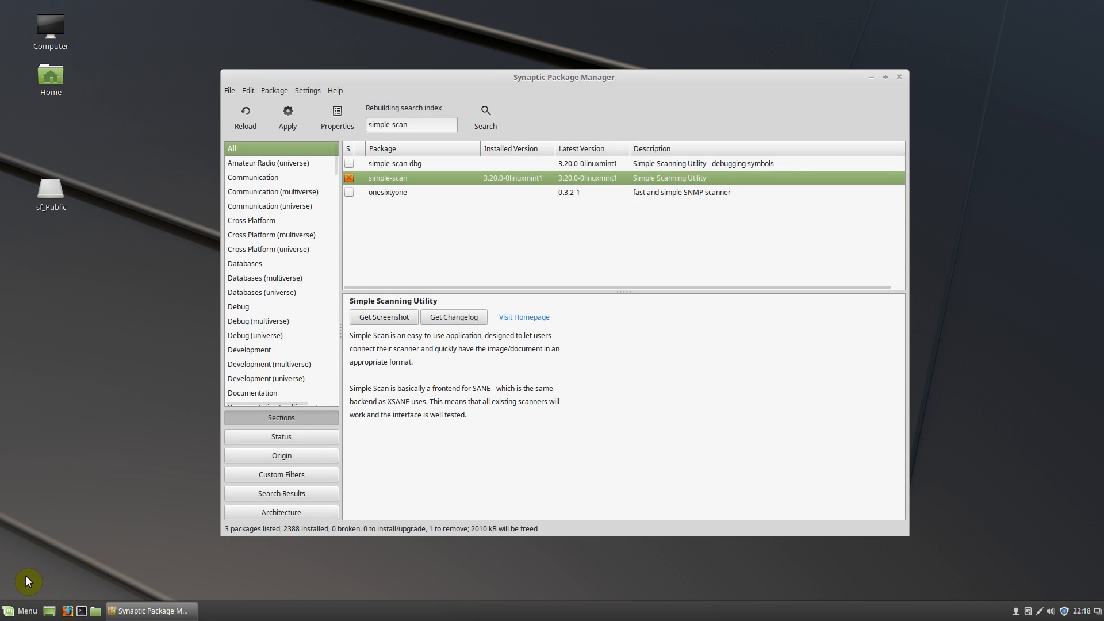
- Filter the packages for "gimp" and mark the gimp image editor package for removal
{"action": "left_click", "coordinate": [26, 614]}
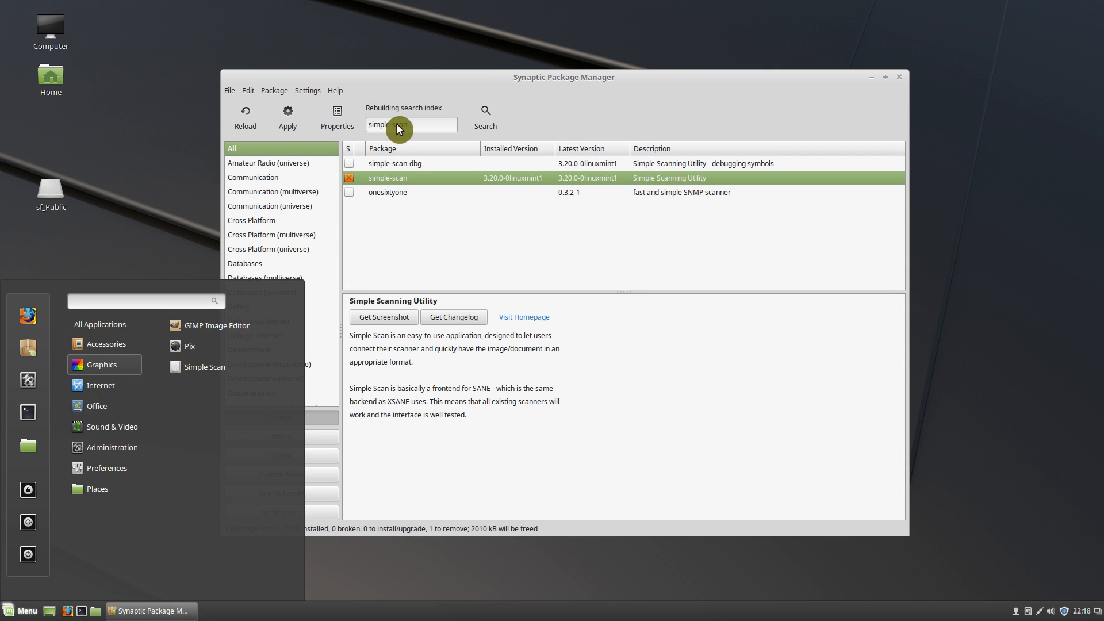
{"action": "double_click", "coordinate": [398, 124]}
{"action": "triple_click", "coordinate": [398, 125]}
{"action": "type", "text": "gimp"}
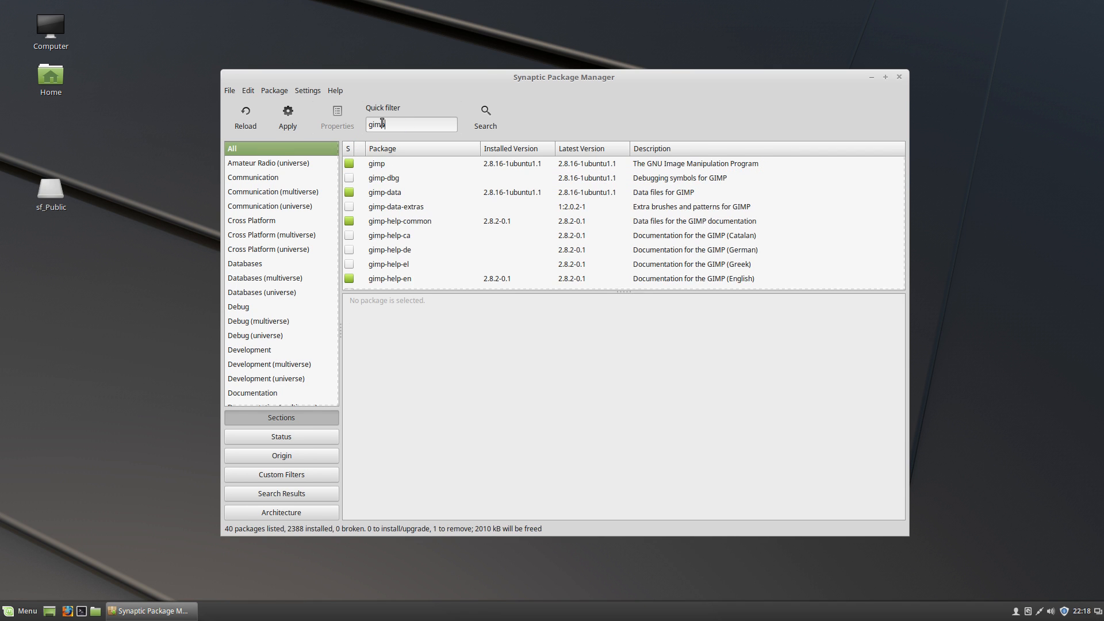
{"action": "right_click", "coordinate": [407, 169]}
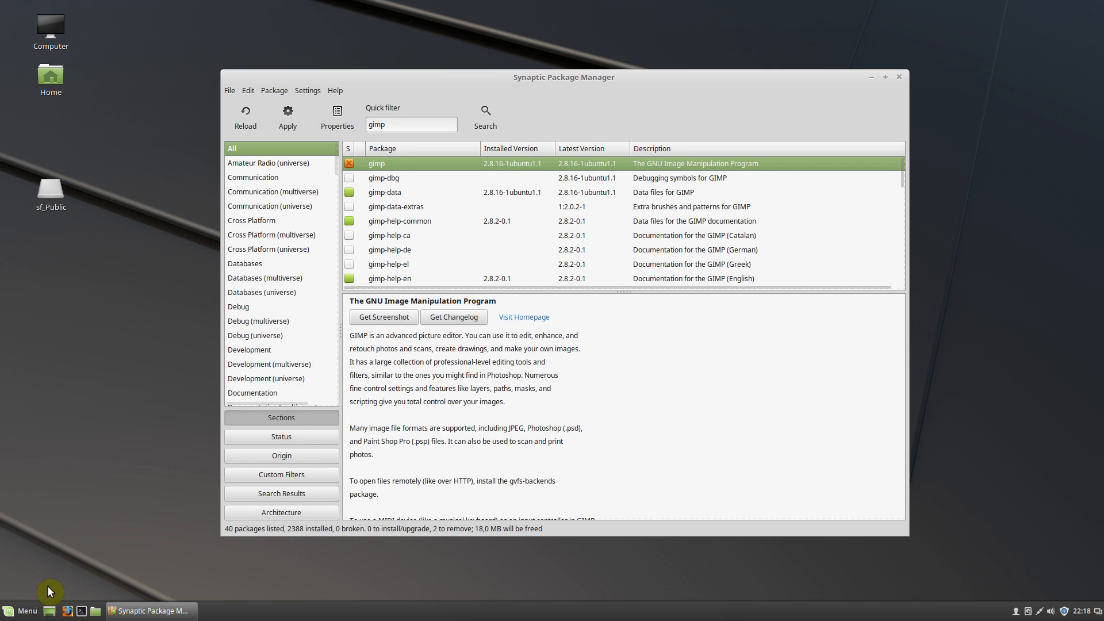
- Open tux_avatar.png in Pix, examine the available image tools and editing functions, and close Pix
{"action": "left_click", "coordinate": [22, 611]}
{"action": "mouse_move", "coordinate": [104, 364]}
{"action": "left_click", "coordinate": [210, 346]}
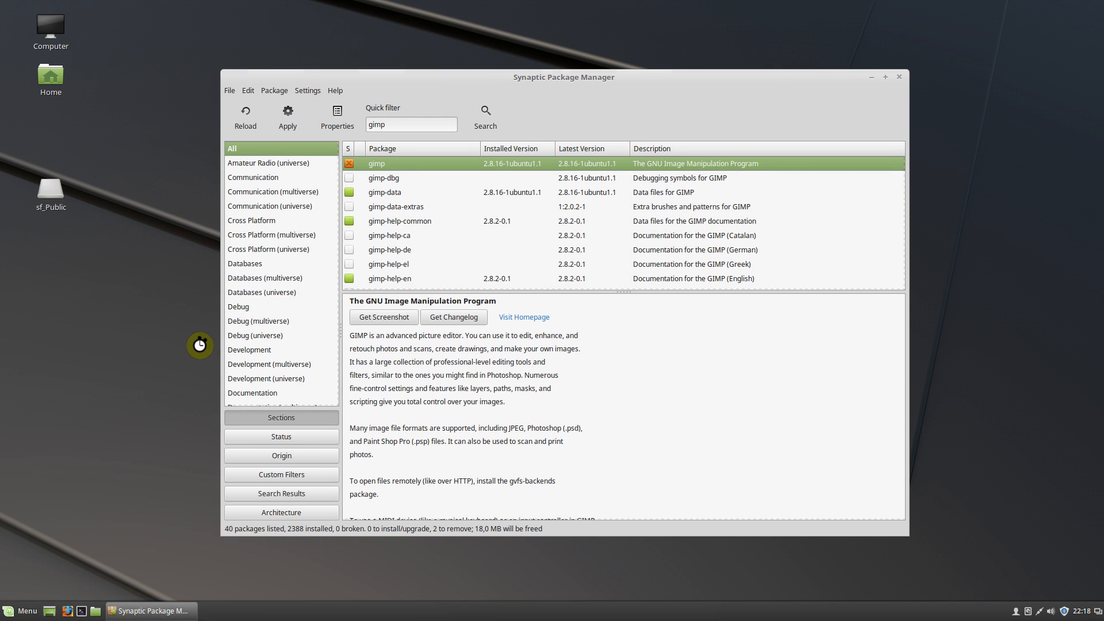
{"action": "left_click", "coordinate": [253, 249]}
{"action": "double_click", "coordinate": [527, 210]}
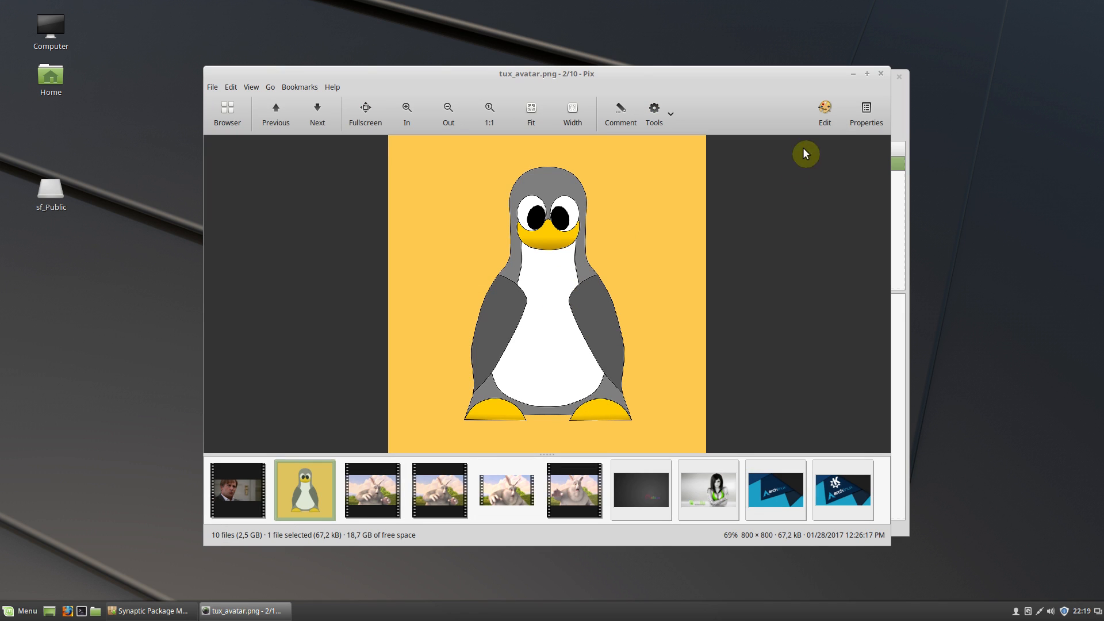
{"action": "left_click", "coordinate": [661, 111]}
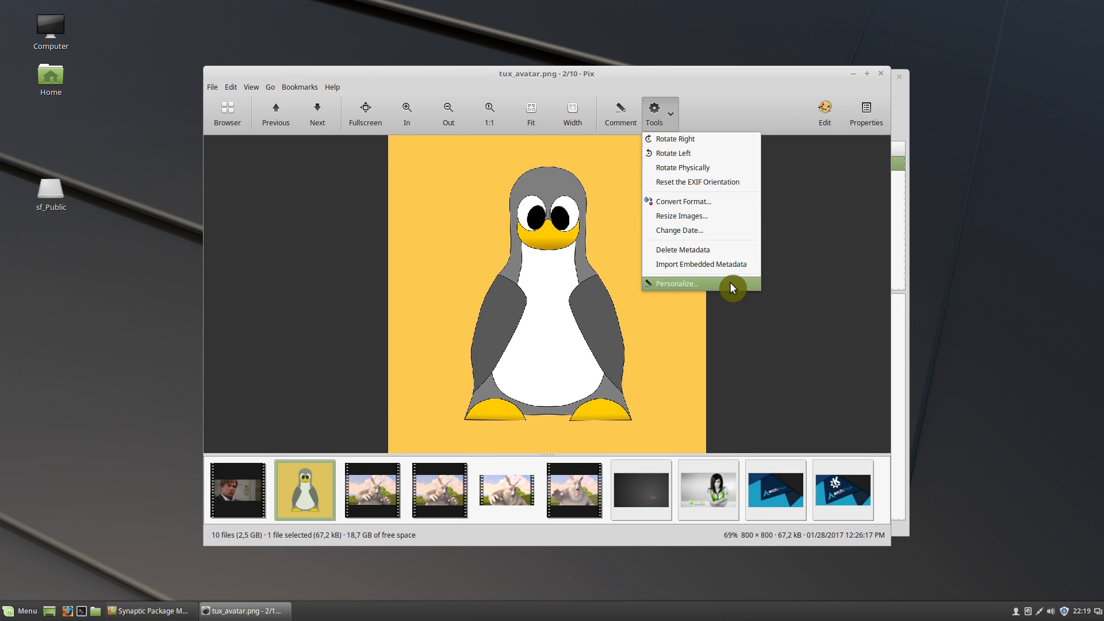
{"action": "left_click", "coordinate": [825, 112]}
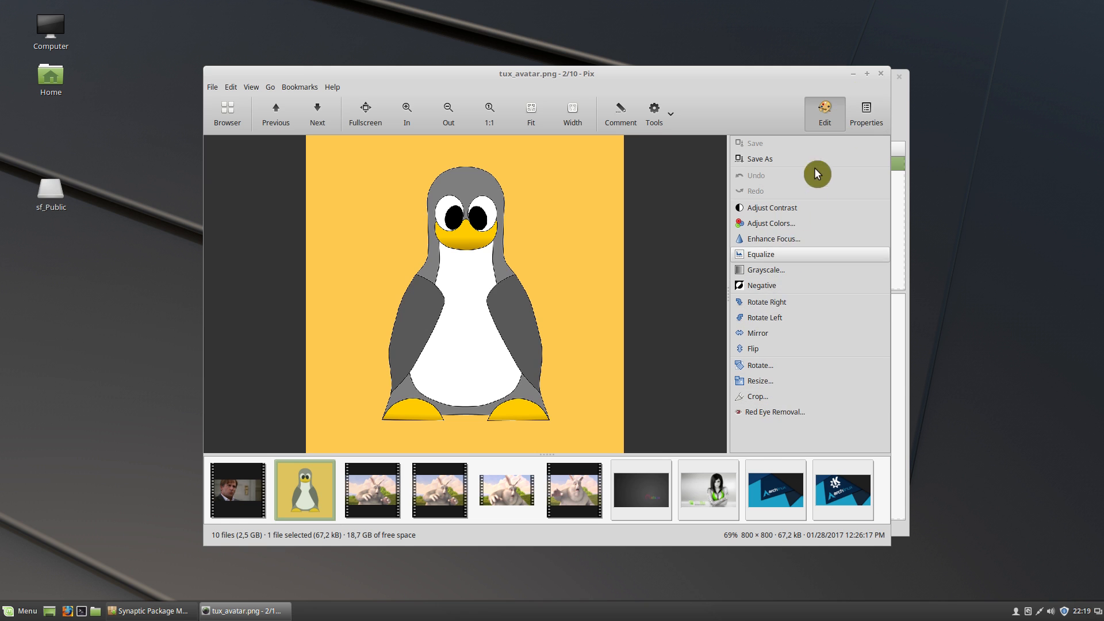
{"action": "left_click", "coordinate": [882, 76]}
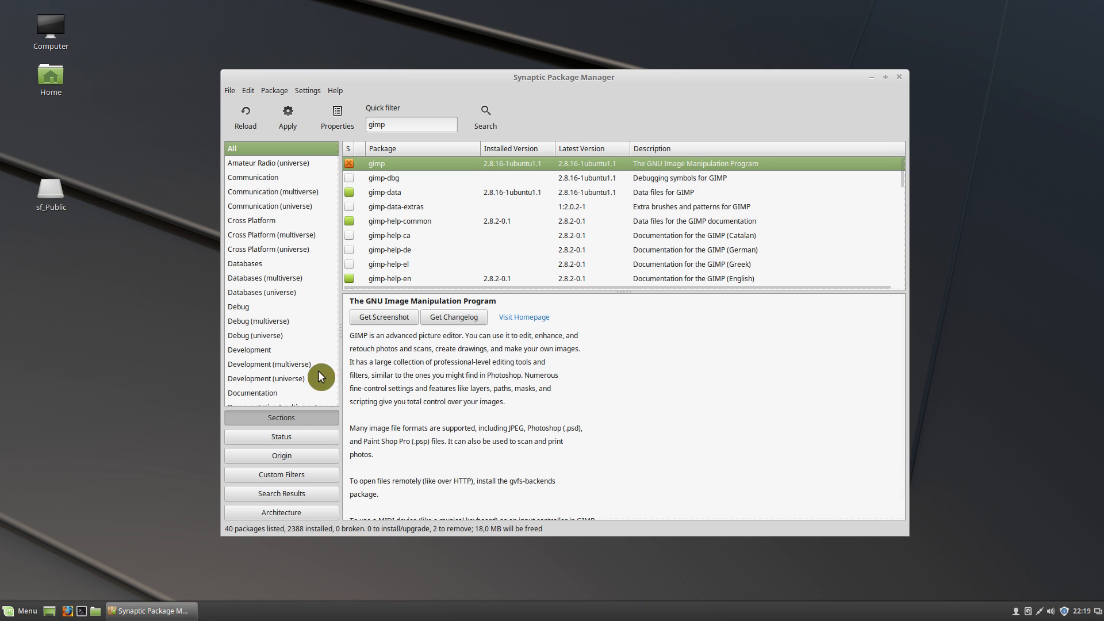
- Check the installed Internet applications, filter the packages for "hexchat" and mark hexchat and hexchat-common for removal
{"action": "left_click", "coordinate": [26, 611]}
{"action": "mouse_move", "coordinate": [121, 389]}
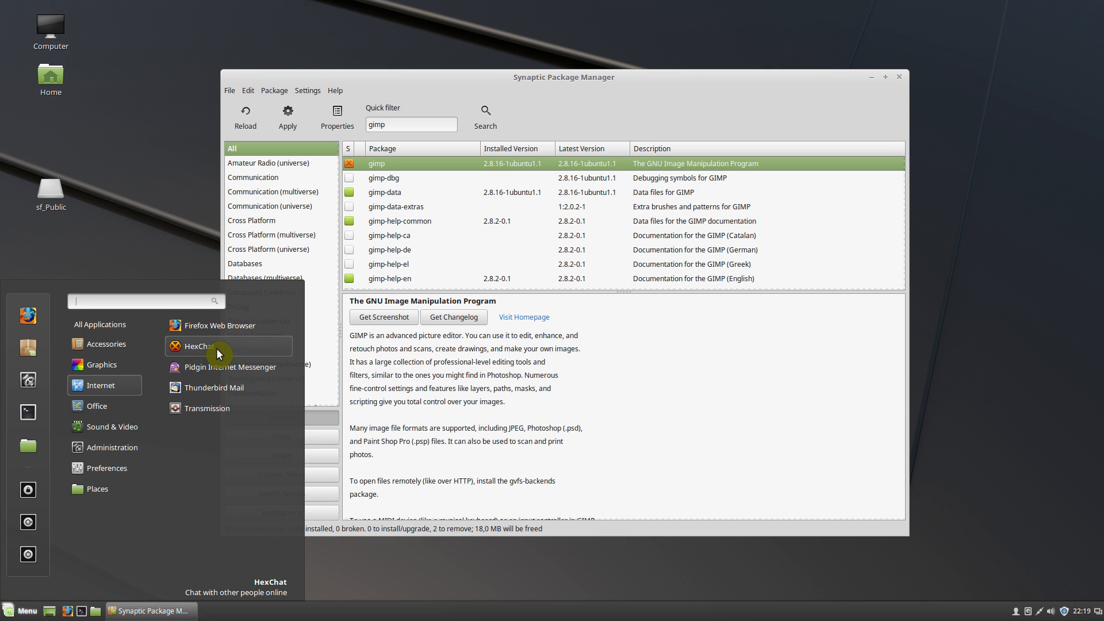
{"action": "left_click", "coordinate": [403, 125]}
{"action": "type", "text": "hex"}
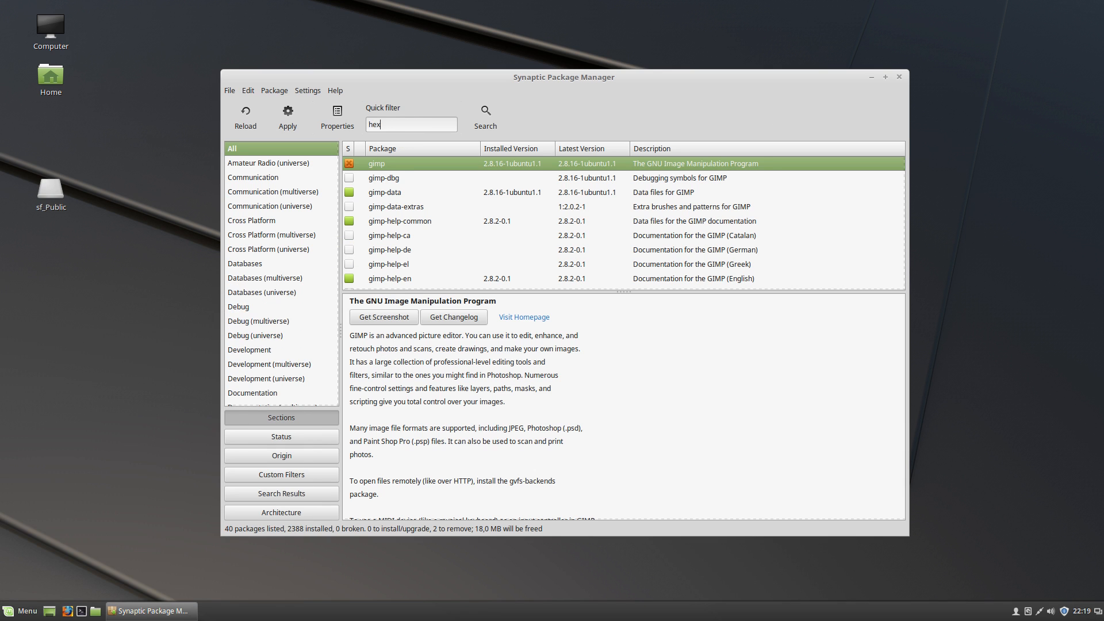
{"action": "type", "text": "chat"}
{"action": "left_click", "coordinate": [396, 166]}
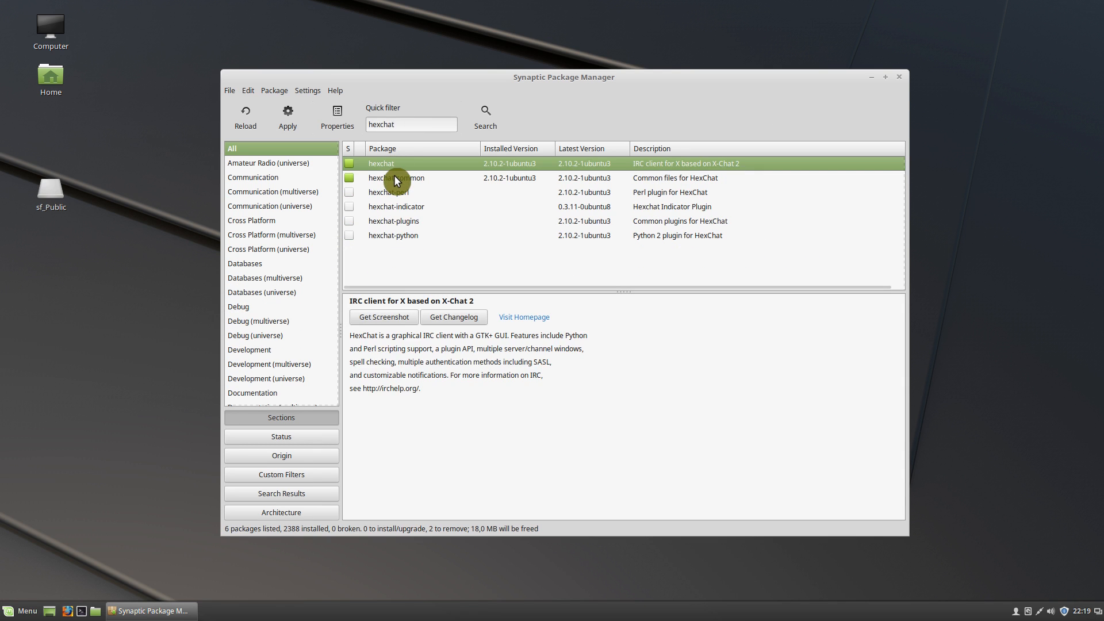
{"action": "left_click", "coordinate": [397, 180], "text": "ctrl"}
{"action": "right_click", "coordinate": [397, 181]}
{"action": "left_click", "coordinate": [432, 223]}
- Filter the packages for "pidgin" and mark the instant messaging client for removal together with its dependent packages
{"action": "left_click", "coordinate": [23, 613]}
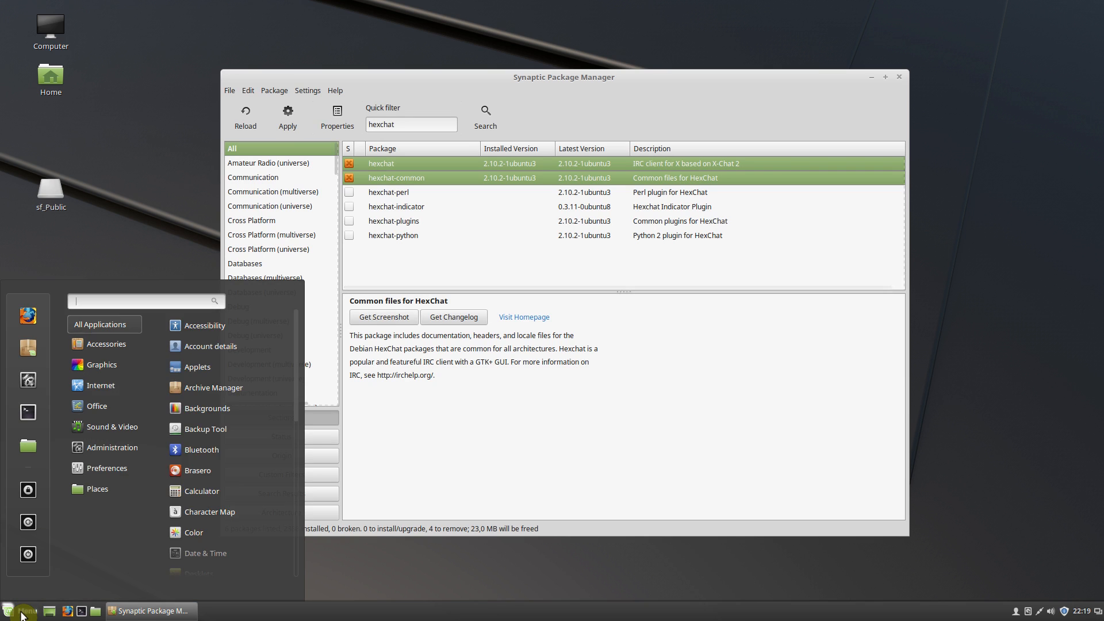
{"action": "mouse_move", "coordinate": [101, 385]}
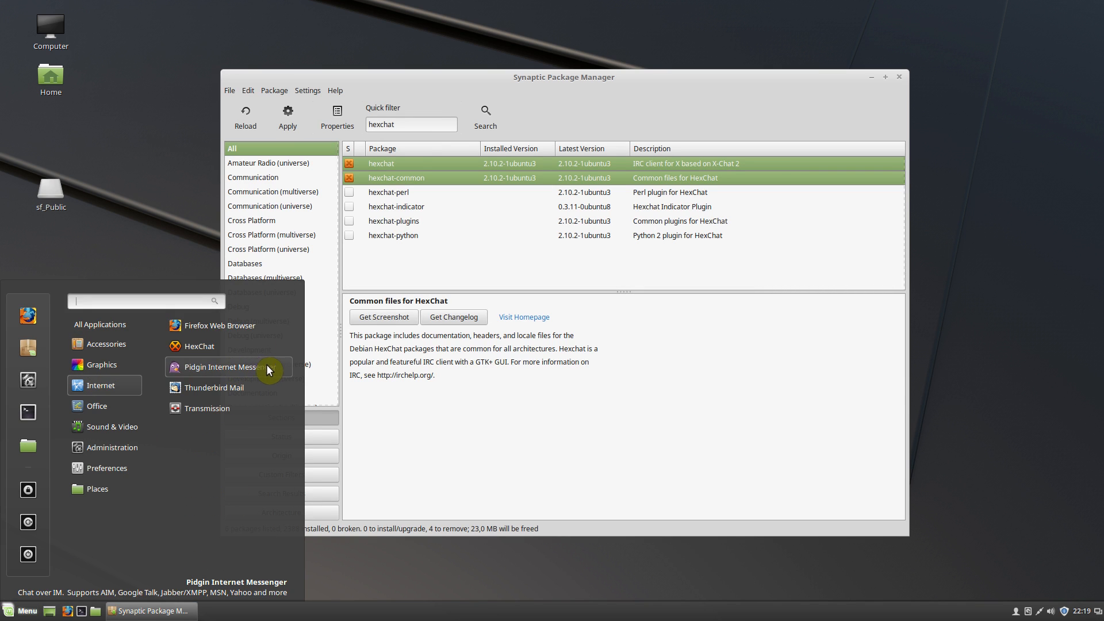
{"action": "left_click", "coordinate": [429, 127]}
{"action": "type", "text": "pidgin"}
{"action": "left_click", "coordinate": [384, 163]}
{"action": "right_click", "coordinate": [385, 163]}
{"action": "left_click", "coordinate": [418, 214]}
{"action": "left_click", "coordinate": [659, 404]}
- Filter the packages for "thunderbird" and mark the mail client for removal together with its dependent packages
{"action": "left_click", "coordinate": [23, 611]}
{"action": "mouse_move", "coordinate": [101, 388]}
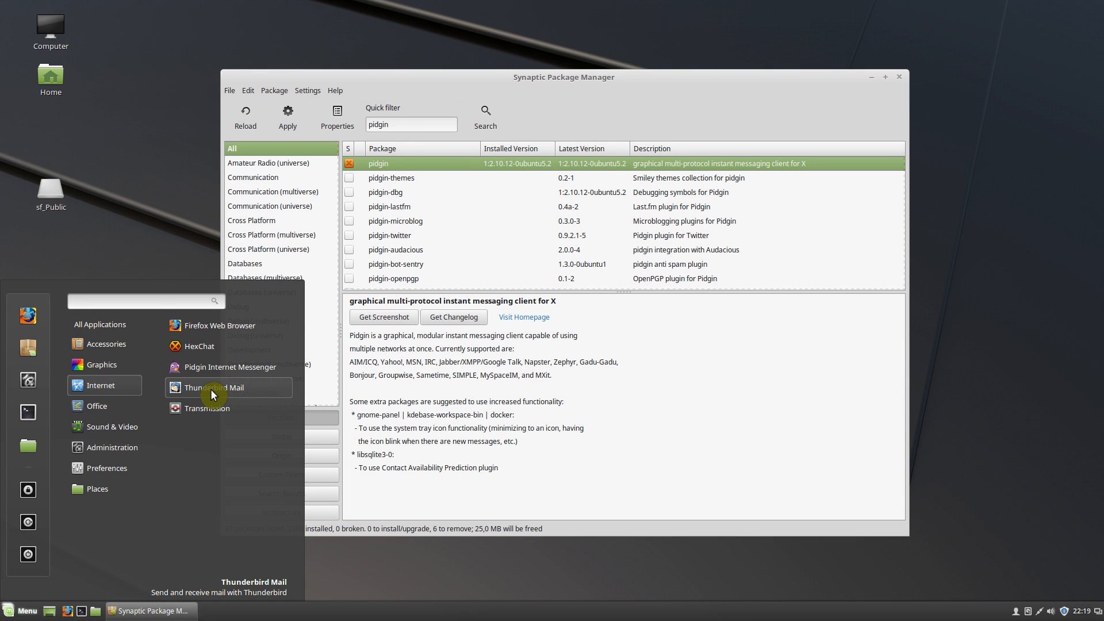
{"action": "left_click", "coordinate": [397, 123]}
{"action": "type", "text": "thunderbird"}
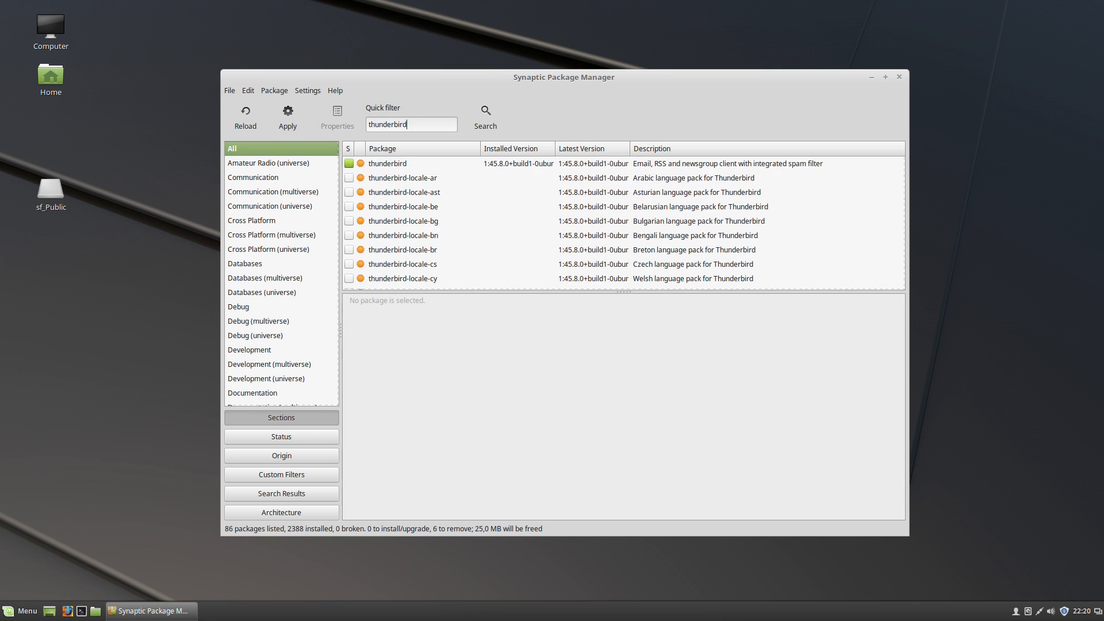
{"action": "right_click", "coordinate": [385, 165]}
{"action": "left_click", "coordinate": [418, 214]}
{"action": "left_click", "coordinate": [656, 405]}
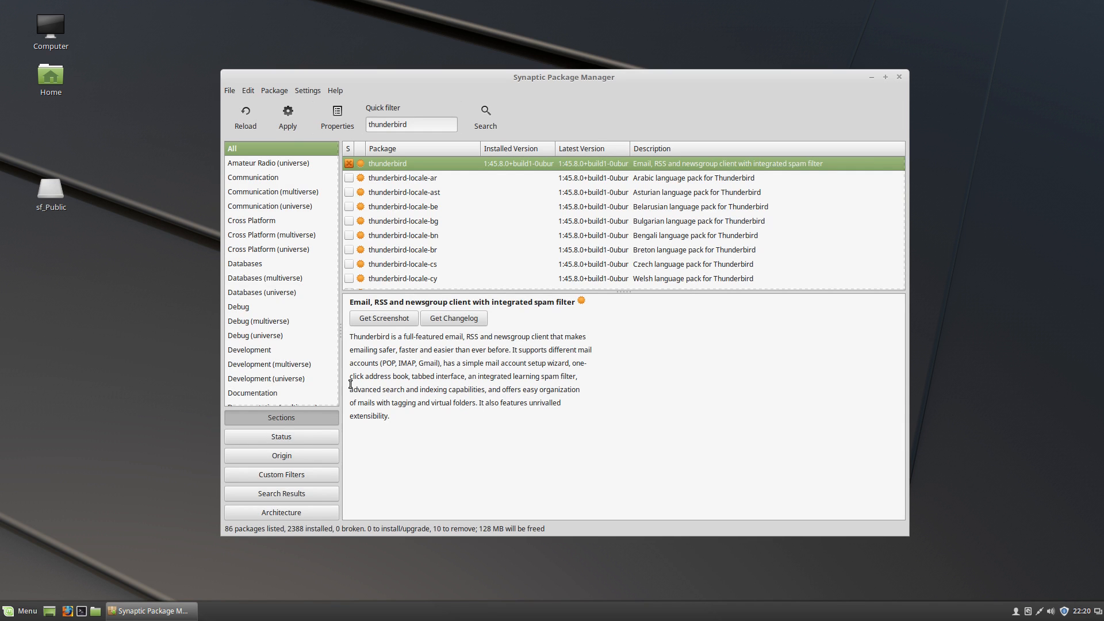
- Filter the packages for "transmission" and mark transmission-common for removal together with its dependent packages
{"action": "left_click", "coordinate": [23, 611]}
{"action": "mouse_move", "coordinate": [109, 387]}
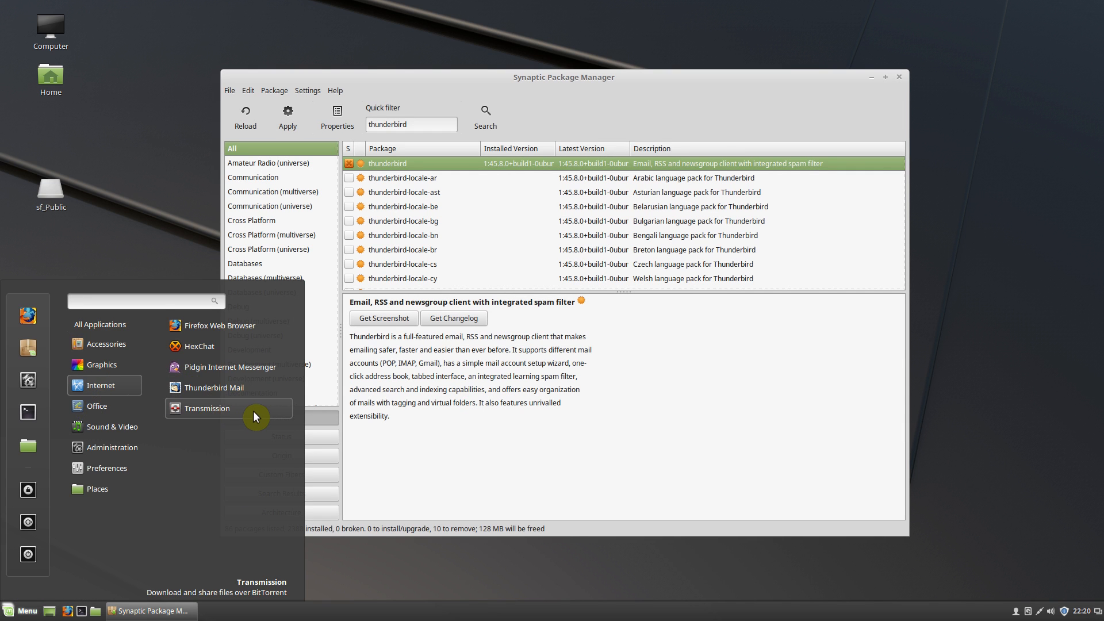
{"action": "left_click", "coordinate": [402, 126]}
{"action": "type", "text": "transmission"}
{"action": "scroll", "coordinate": [414, 259], "scroll_direction": "down", "scroll_amount": 1}
{"action": "right_click", "coordinate": [410, 259]}
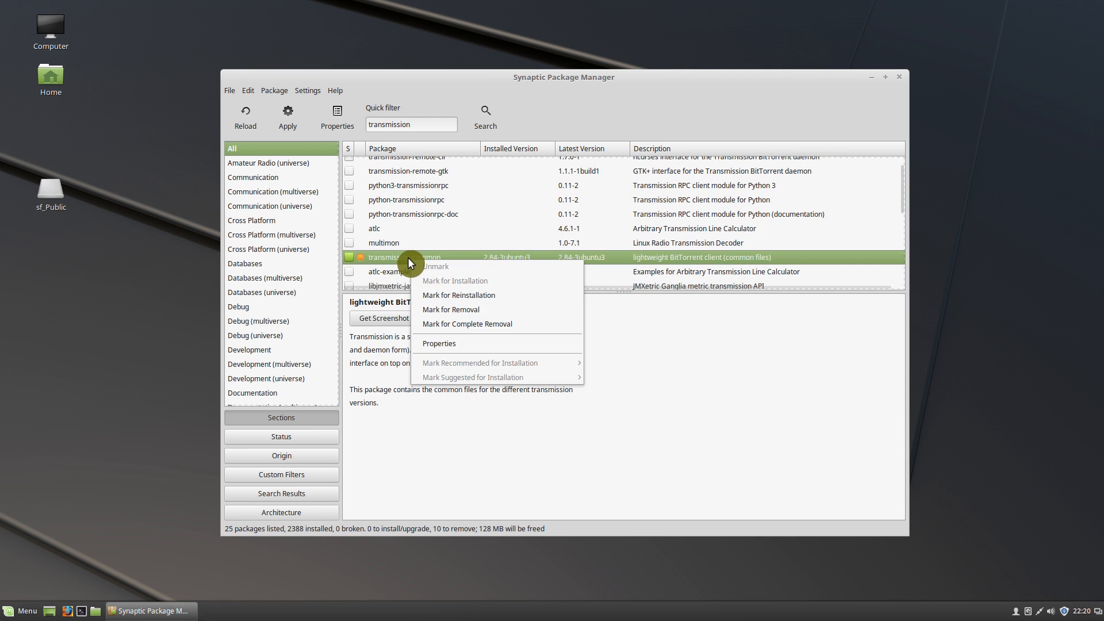
{"action": "left_click", "coordinate": [451, 310]}
{"action": "left_click", "coordinate": [658, 402]}
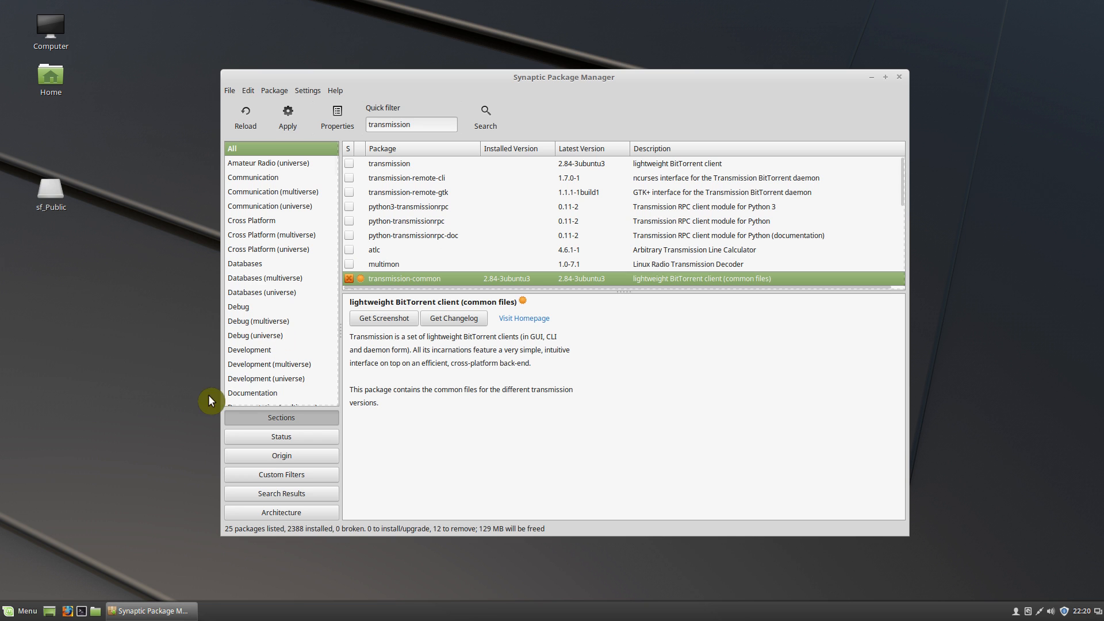
- Check the installed Sound & Video applications and filter the packages for "brasero"
{"action": "left_click", "coordinate": [23, 613]}
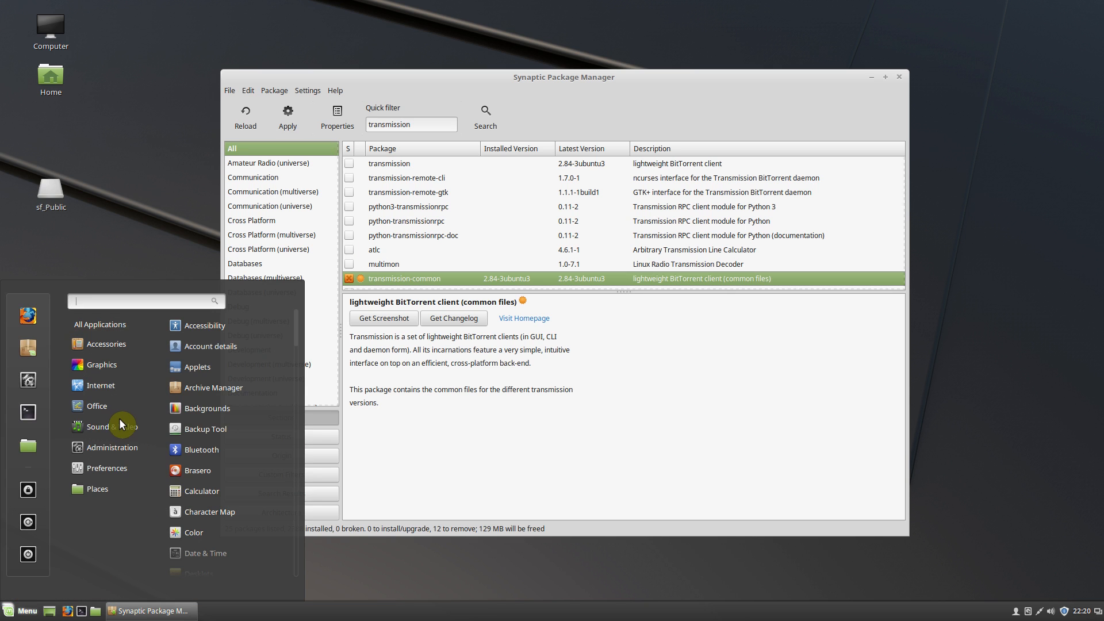
{"action": "mouse_move", "coordinate": [104, 425]}
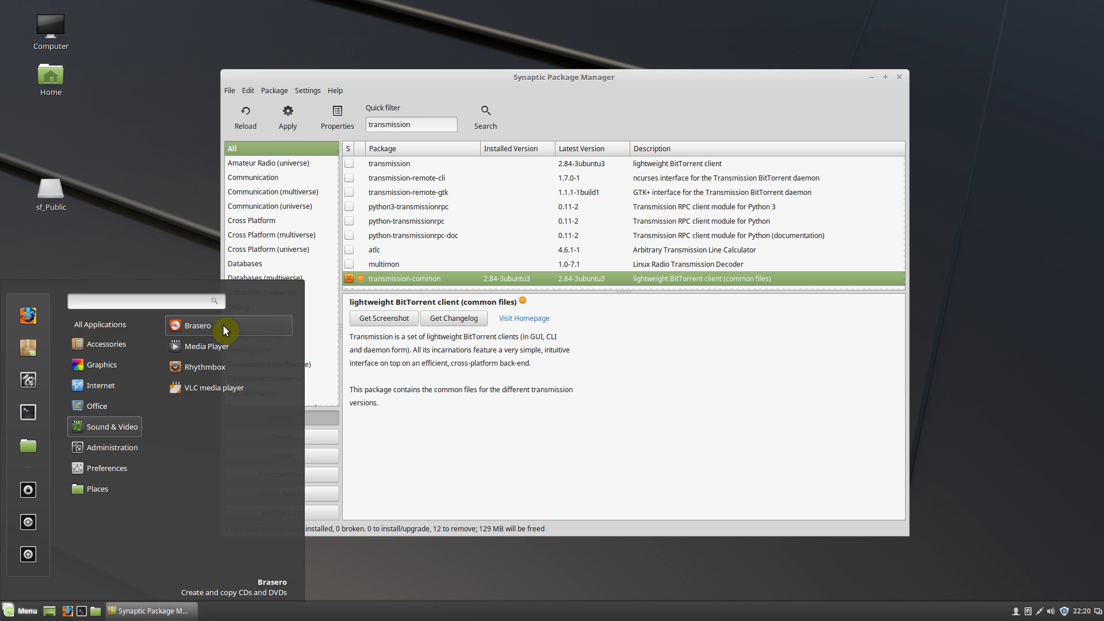
{"action": "left_click", "coordinate": [431, 128]}
{"action": "double_click", "coordinate": [430, 124]}
{"action": "type", "text": "brasero"}
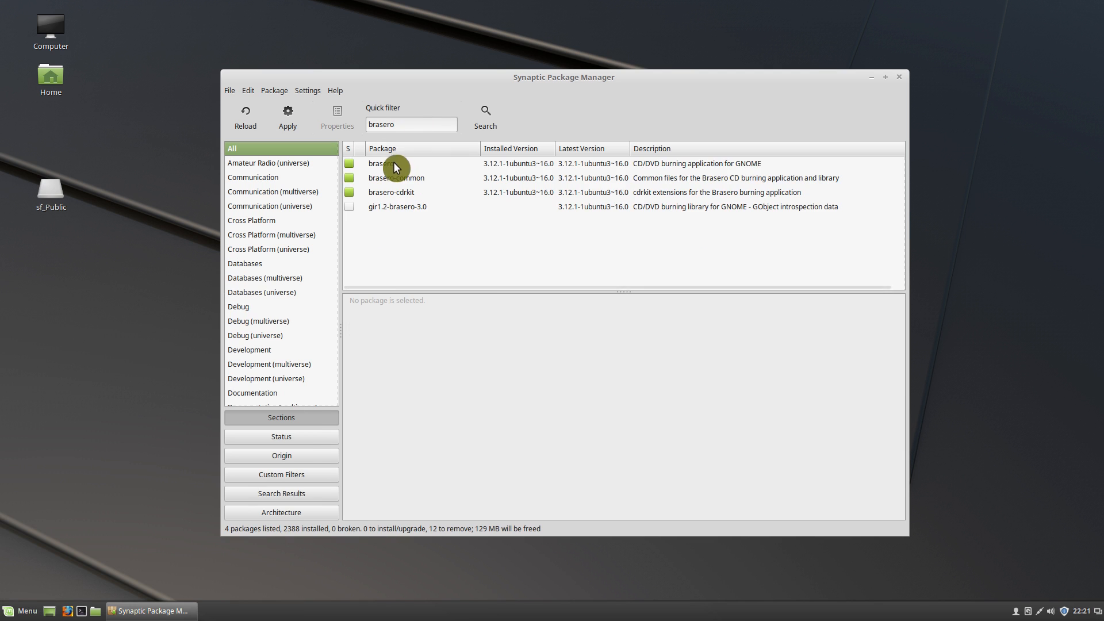
- Mark brasero, brasero-common and brasero-cdrkit for removal together with their dependent packages, and apply all marked removals
{"action": "left_click", "coordinate": [395, 166]}
{"action": "left_click", "coordinate": [401, 193], "text": "shift"}
{"action": "right_click", "coordinate": [402, 193]}
{"action": "left_click", "coordinate": [440, 244]}
{"action": "left_click", "coordinate": [658, 402]}
{"action": "left_click", "coordinate": [288, 115]}
{"action": "left_click", "coordinate": [708, 425]}
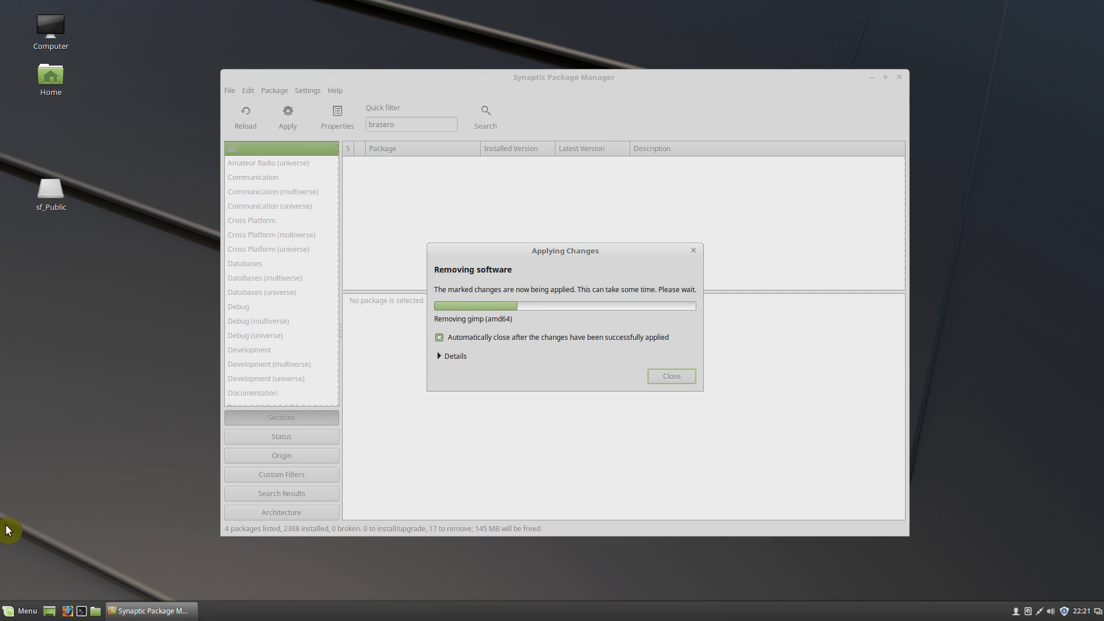
- Look through the installed Administration and Preferences applications for further programs to remove
{"action": "left_click", "coordinate": [13, 614]}
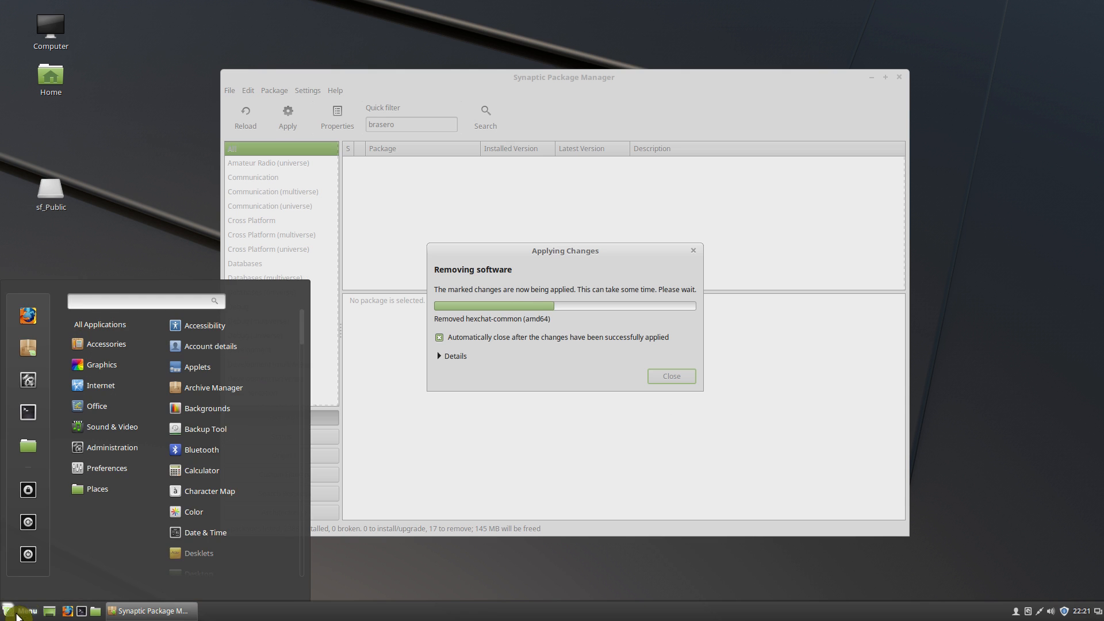
{"action": "mouse_move", "coordinate": [119, 450]}
{"action": "scroll", "coordinate": [235, 428], "scroll_direction": "down", "scroll_amount": 3}
{"action": "scroll", "coordinate": [235, 428], "scroll_direction": "up", "scroll_amount": 2}
{"action": "mouse_move", "coordinate": [82, 469]}
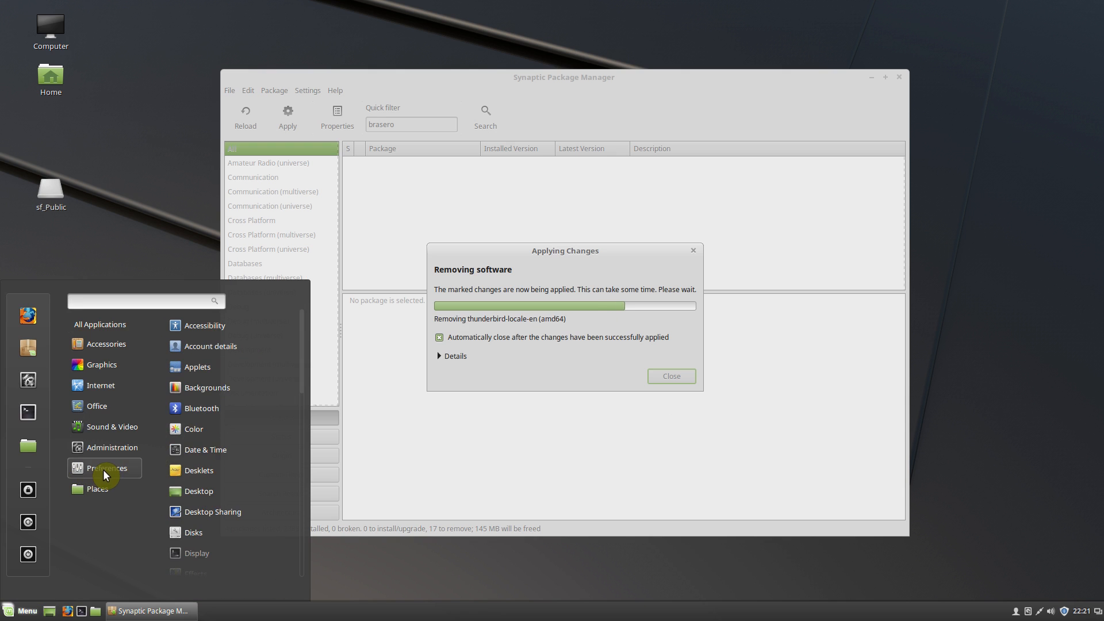
{"action": "scroll", "coordinate": [232, 468], "scroll_direction": "down", "scroll_amount": 10}
{"action": "scroll", "coordinate": [231, 468], "scroll_direction": "up", "scroll_amount": 10}
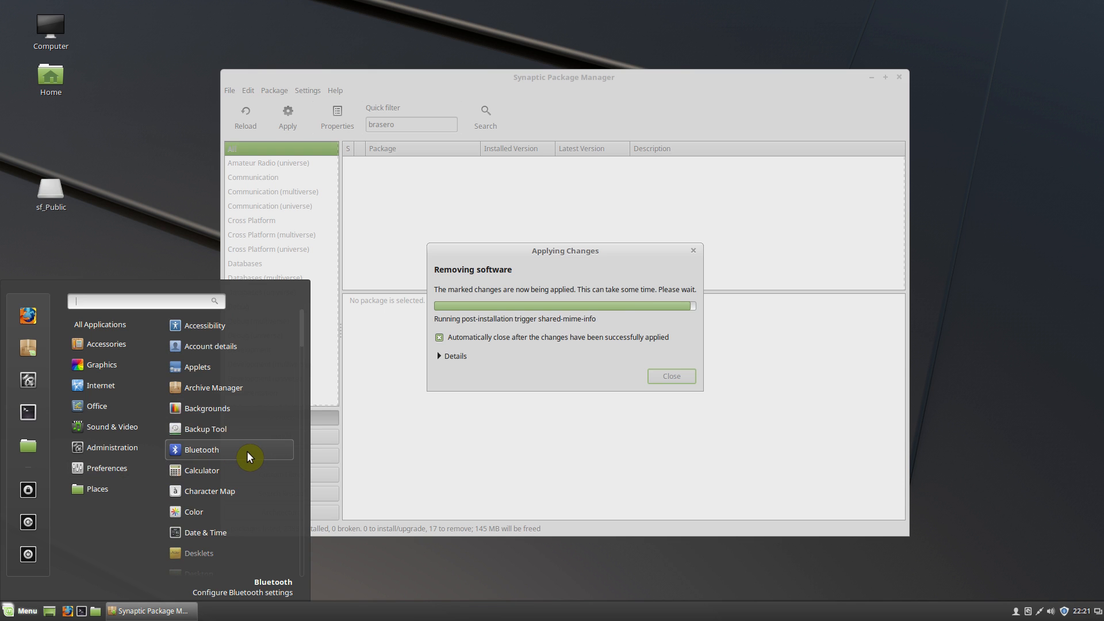
- Filter the packages for "bluetooth" and sort the list by installation status
{"action": "type", "text": "bluetooth"}
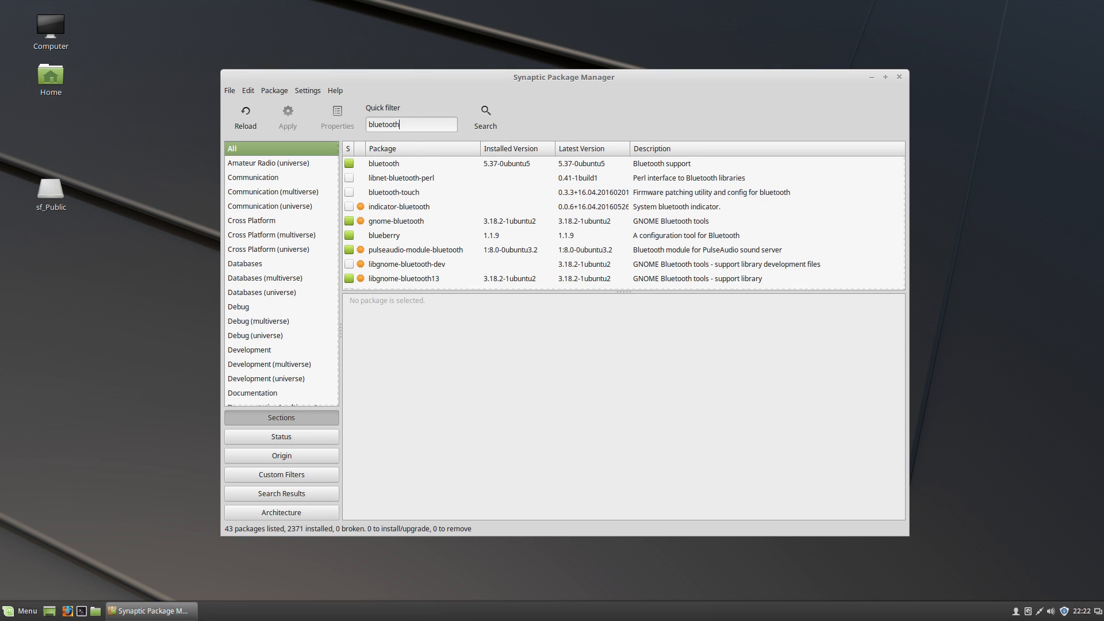
{"action": "left_click", "coordinate": [347, 148]}
{"action": "left_click", "coordinate": [387, 235]}
{"action": "left_click", "coordinate": [387, 253]}
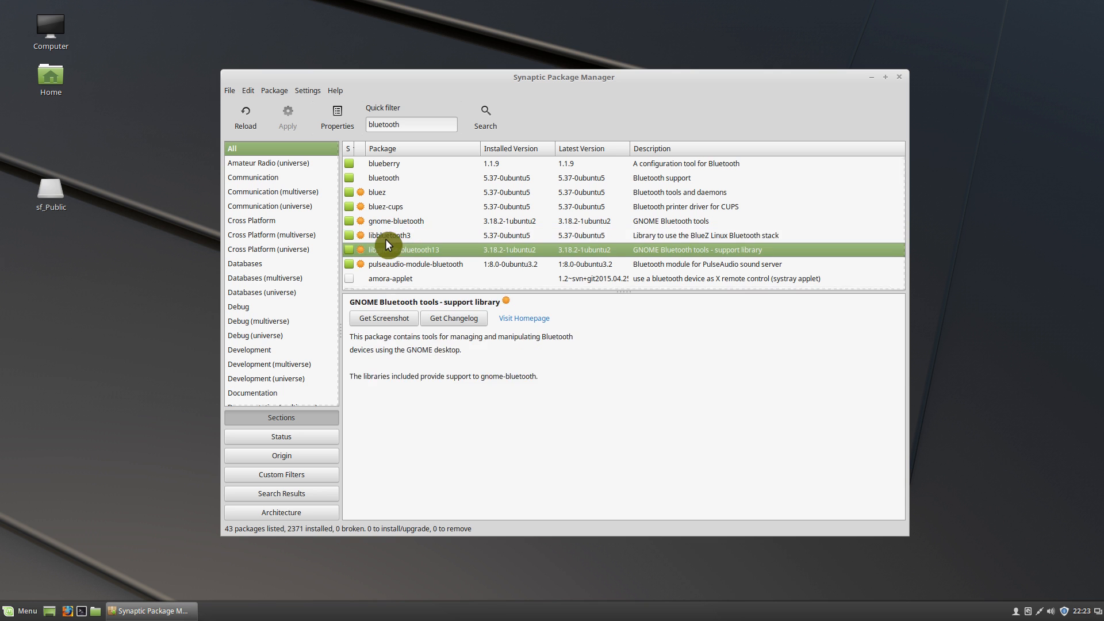
- Try to mark libbluetooth3 for removal and examine which additional packages that would remove
{"action": "left_click", "coordinate": [385, 237]}
{"action": "right_click", "coordinate": [387, 237]}
{"action": "left_click", "coordinate": [427, 289]}
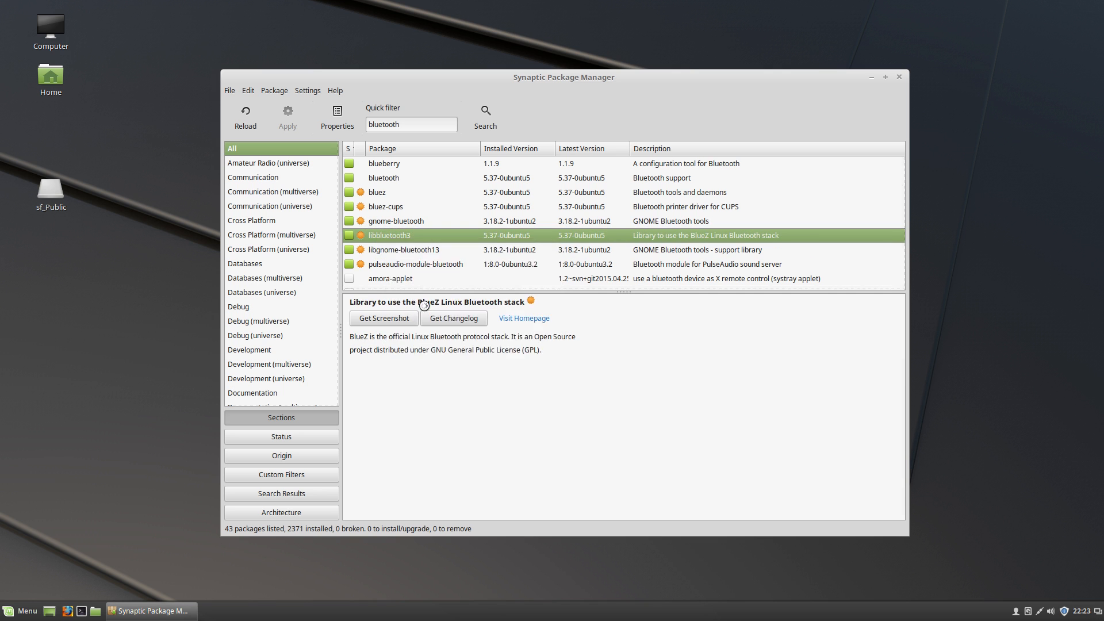
{"action": "left_click", "coordinate": [509, 315]}
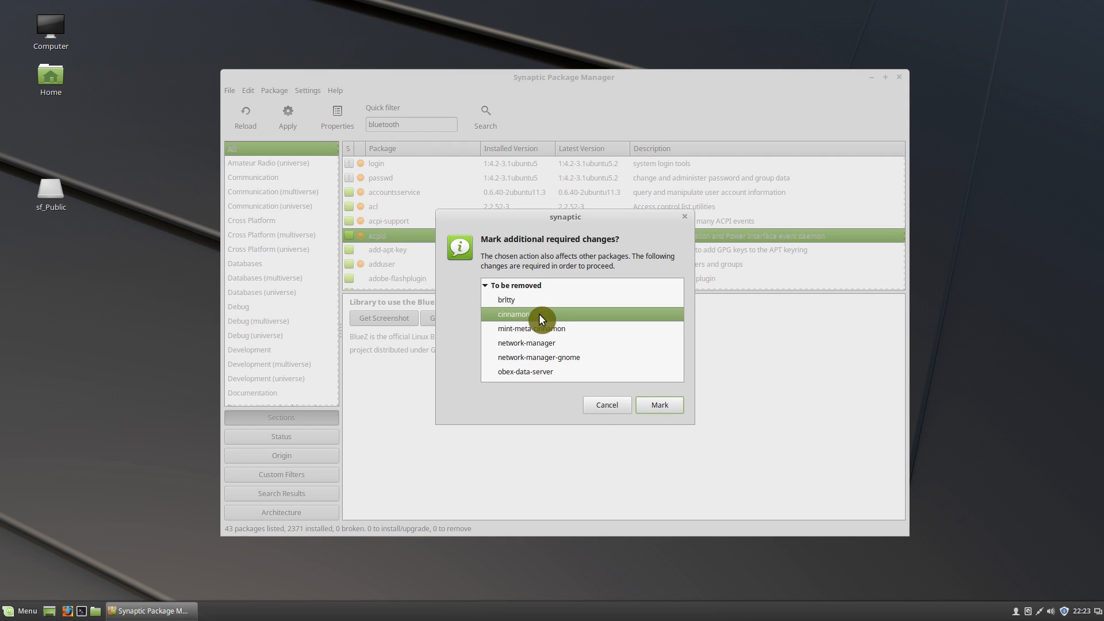
{"action": "left_click", "coordinate": [604, 406]}
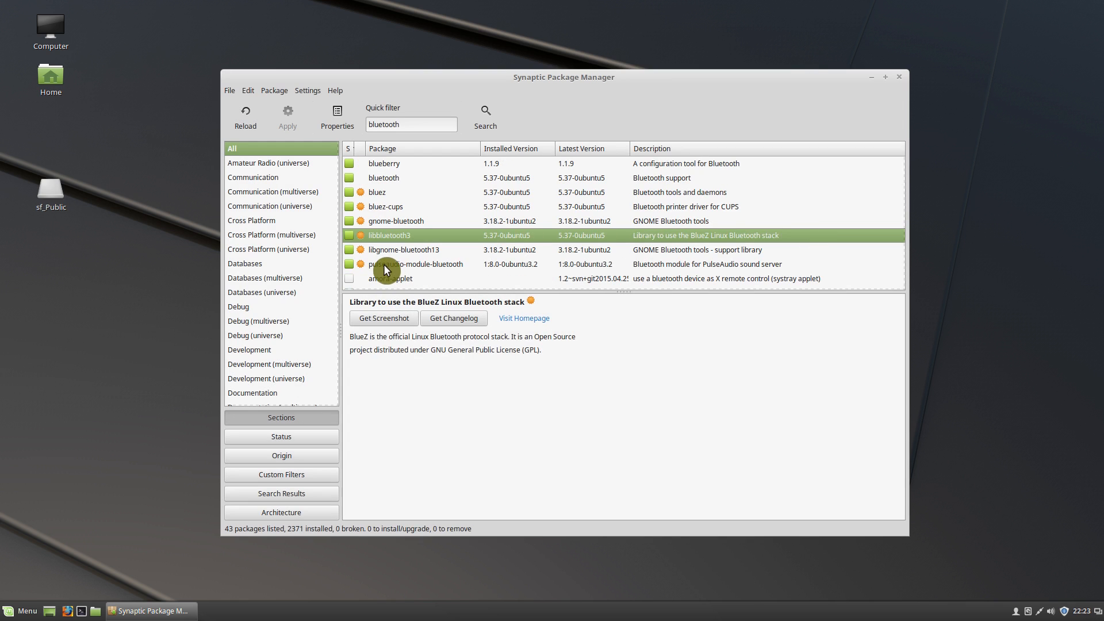
- Mark blueberry, bluetooth, bluez, bluez-cups, gnome-bluetooth and pulseaudio-module-bluetooth for complete removal, leaving out libbluetooth3 and libgnome-bluetooth13
{"action": "left_click", "coordinate": [384, 264]}
{"action": "left_click", "coordinate": [376, 163], "text": "shift"}
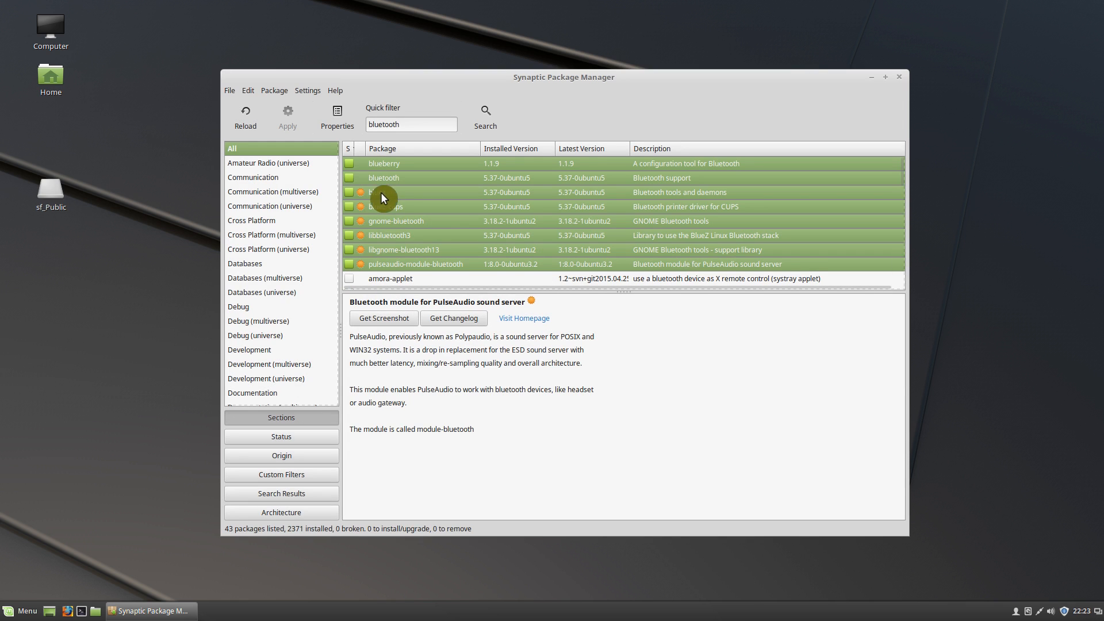
{"action": "left_click", "coordinate": [394, 236], "text": "ctrl"}
{"action": "left_click", "coordinate": [437, 250], "text": "ctrl"}
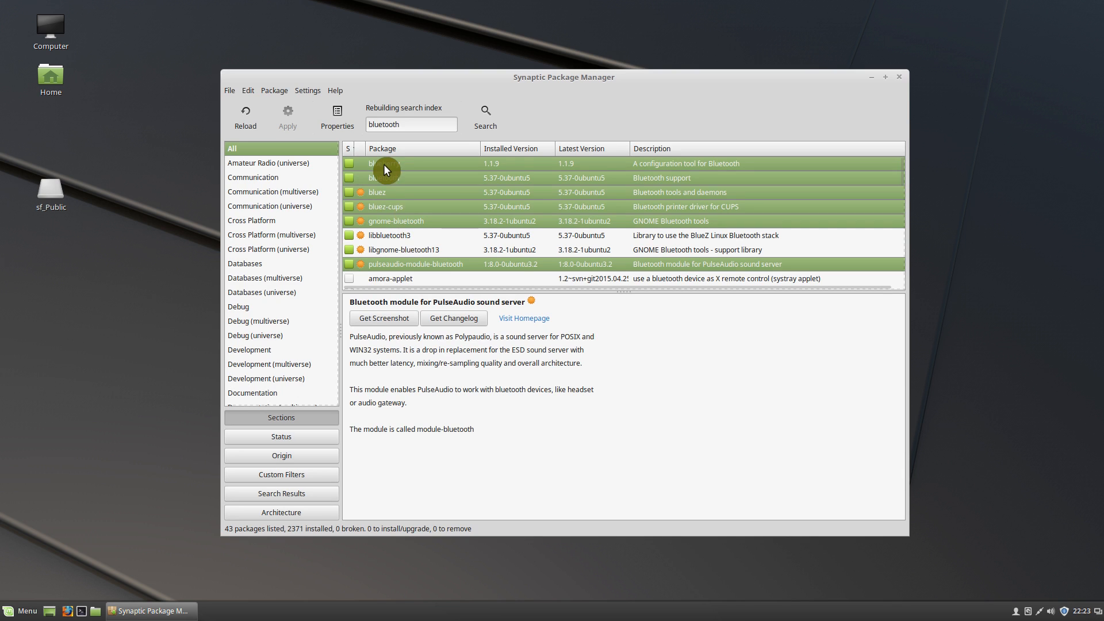
{"action": "right_click", "coordinate": [384, 164]}
{"action": "left_click", "coordinate": [427, 224]}
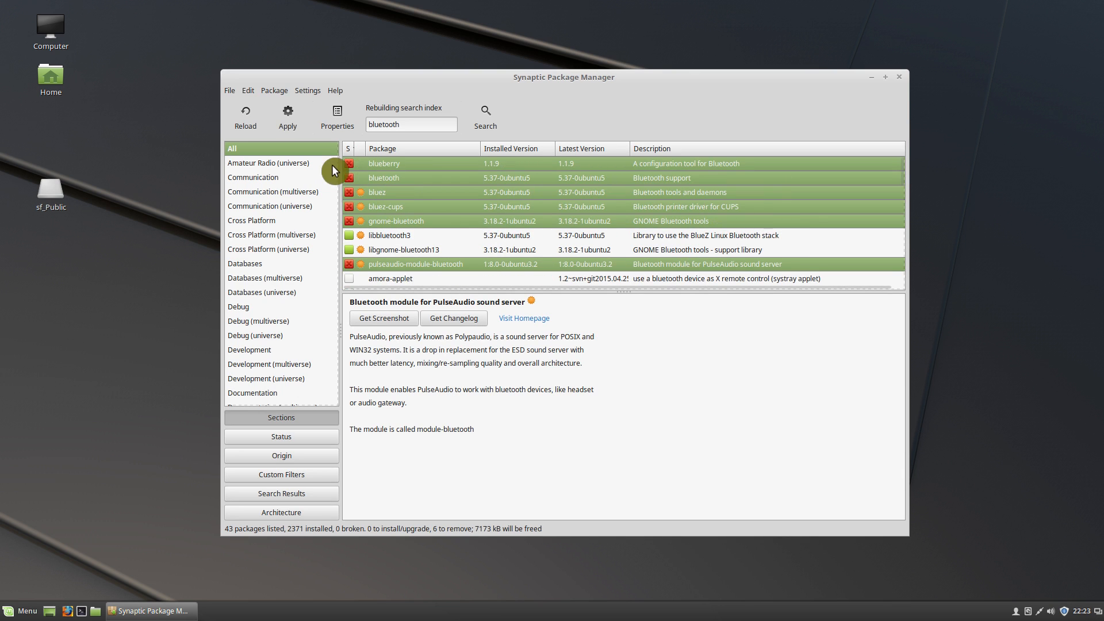
- Review the list of Bluetooth packages to be completely removed and apply the changes
{"action": "left_click", "coordinate": [295, 120]}
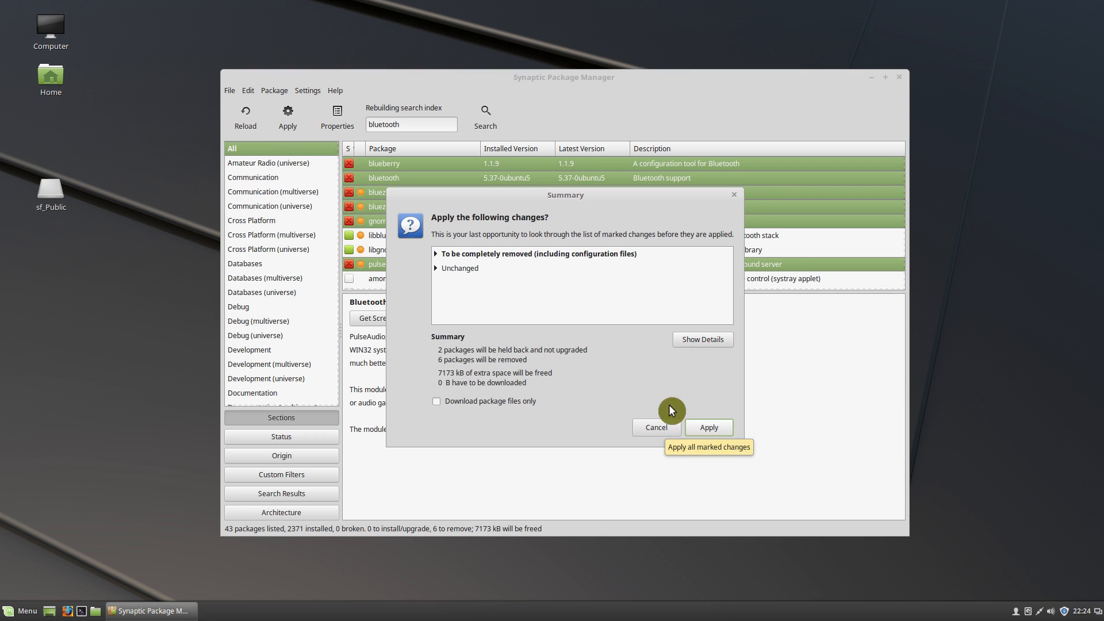
{"action": "left_click", "coordinate": [435, 253]}
{"action": "scroll", "coordinate": [507, 283], "scroll_direction": "down", "scroll_amount": 3}
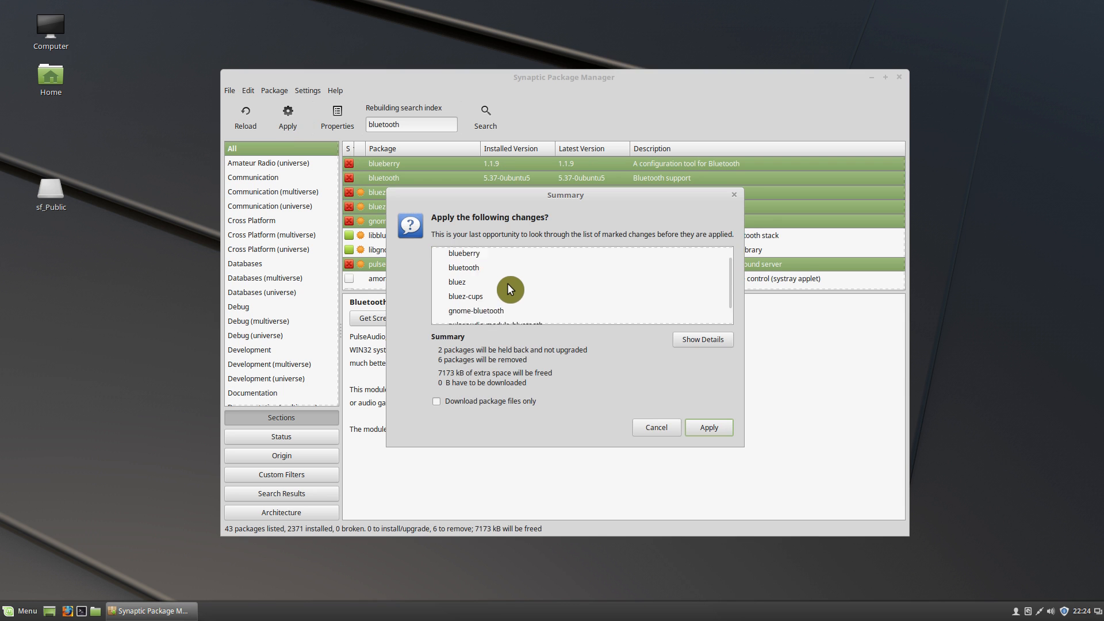
{"action": "scroll", "coordinate": [507, 284], "scroll_direction": "up", "scroll_amount": 3}
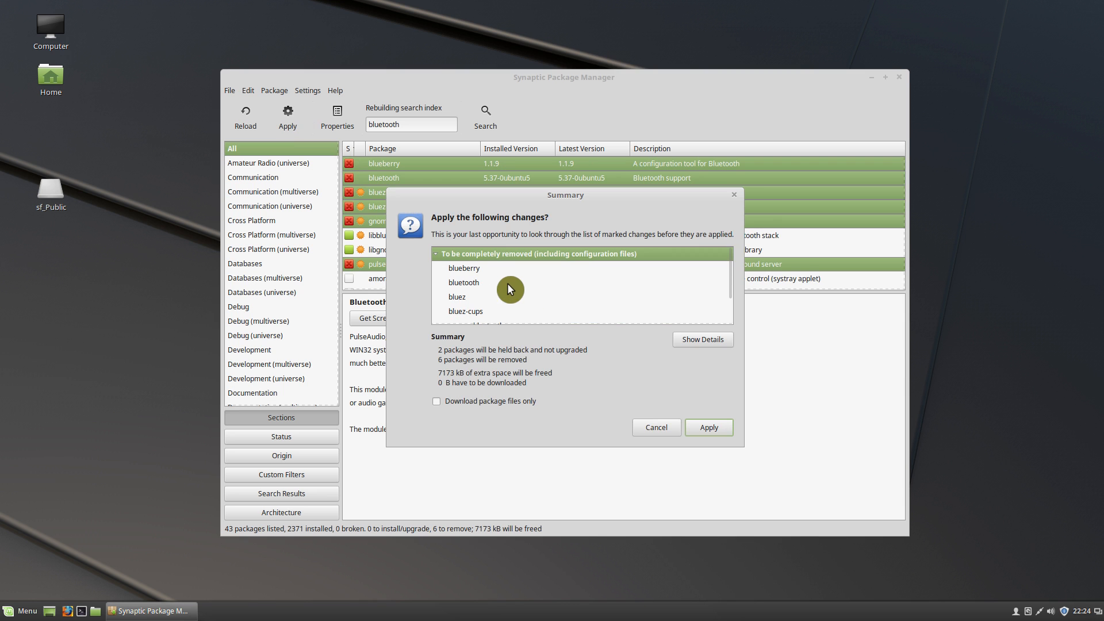
{"action": "left_click", "coordinate": [712, 428]}
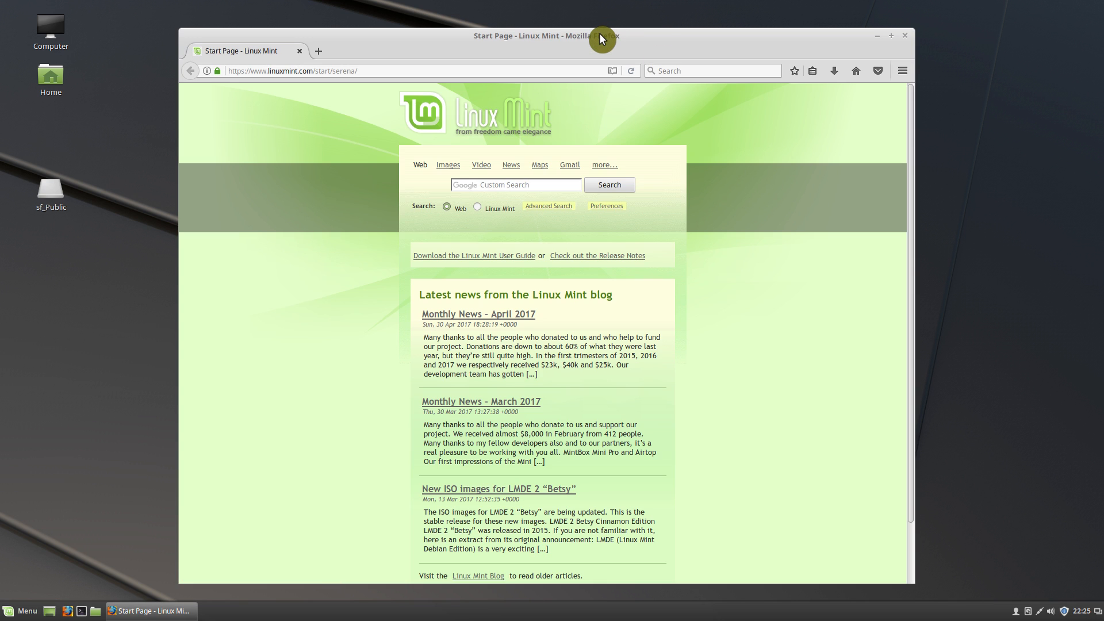
- In the maximized Firefox window, set the startup preference to "Show your windows and tabs from last time"
{"action": "double_click", "coordinate": [600, 35]}
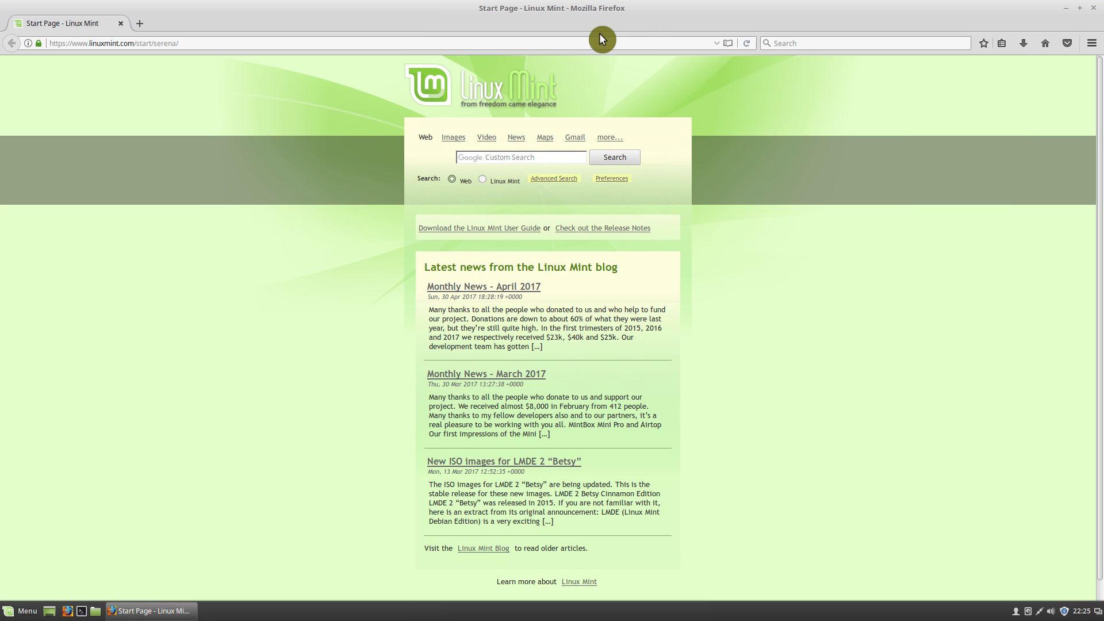
{"action": "left_click", "coordinate": [1092, 44]}
{"action": "left_click", "coordinate": [1017, 219]}
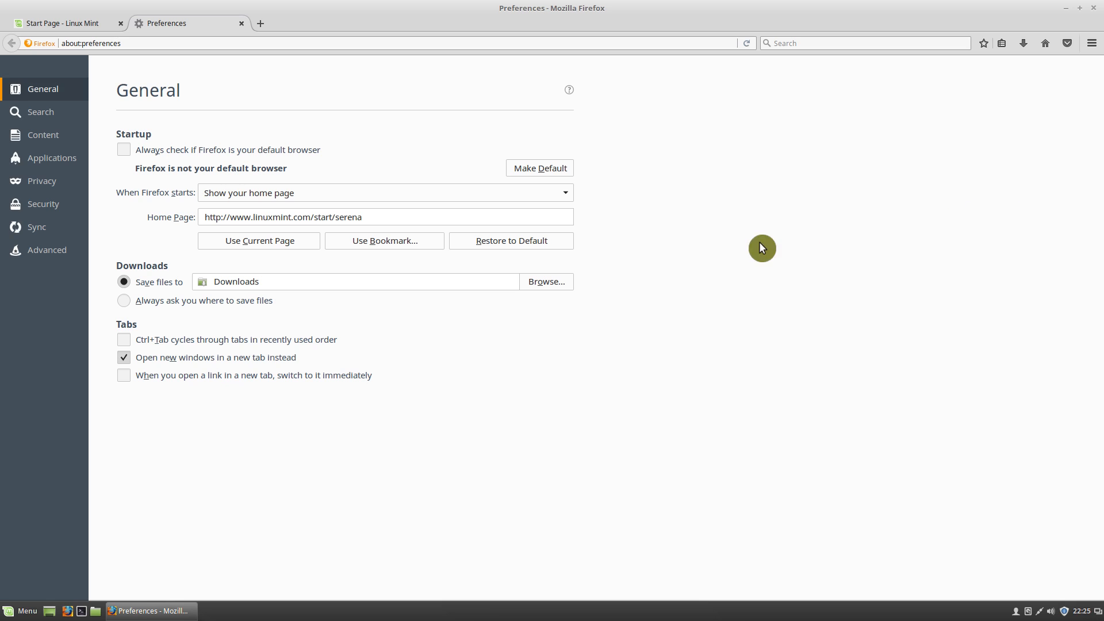
{"action": "left_click", "coordinate": [247, 199]}
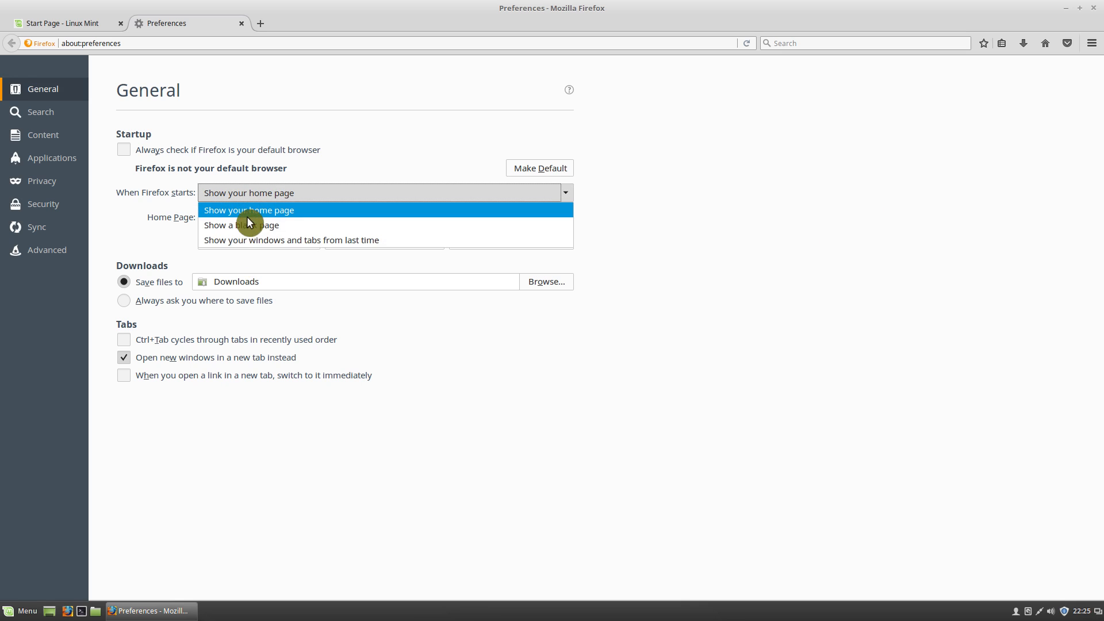
{"action": "left_click", "coordinate": [404, 242]}
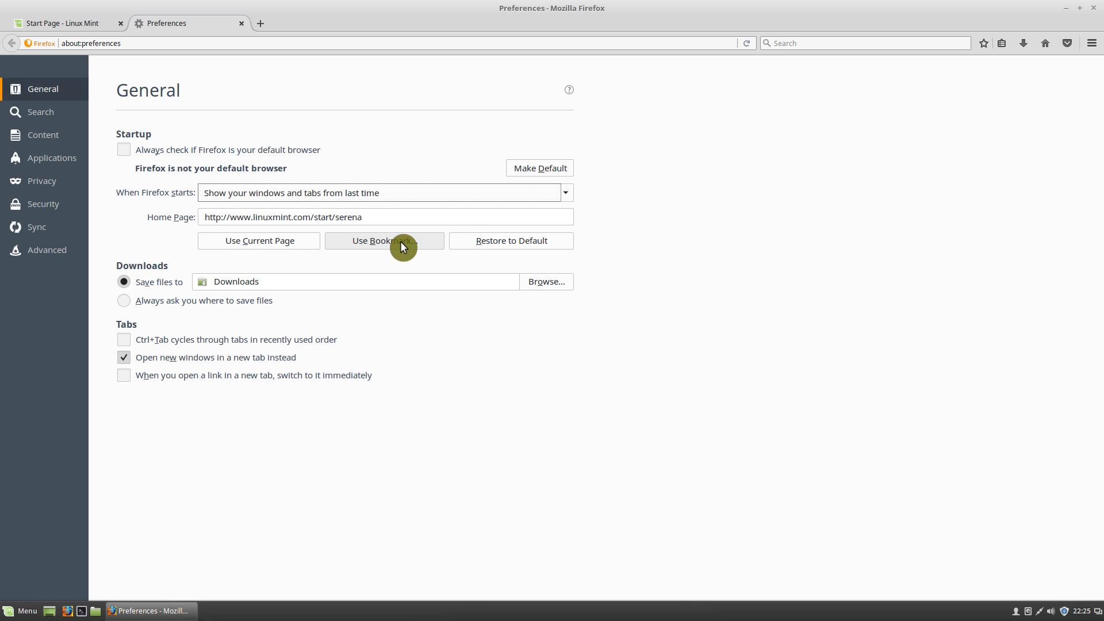
- Replace the Linux Mint start page tab with a new empty tab and restart Firefox to check that the tabs are restored
{"action": "left_click", "coordinate": [121, 23]}
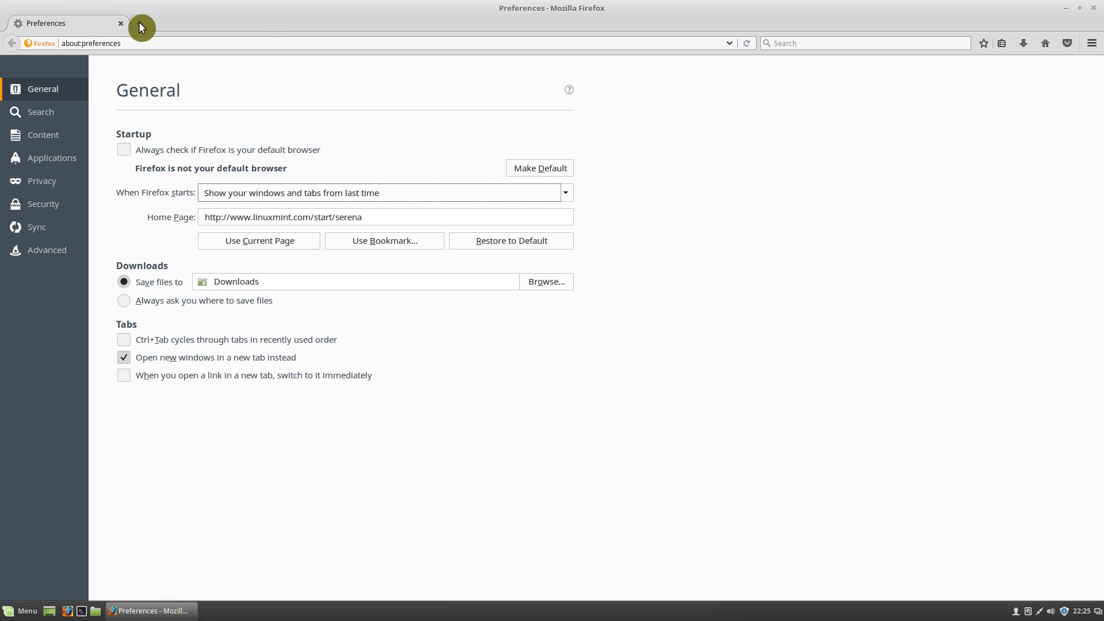
{"action": "left_click", "coordinate": [139, 24]}
{"action": "left_click", "coordinate": [1094, 7]}
{"action": "left_click", "coordinate": [65, 609]}
{"action": "left_click", "coordinate": [89, 25]}
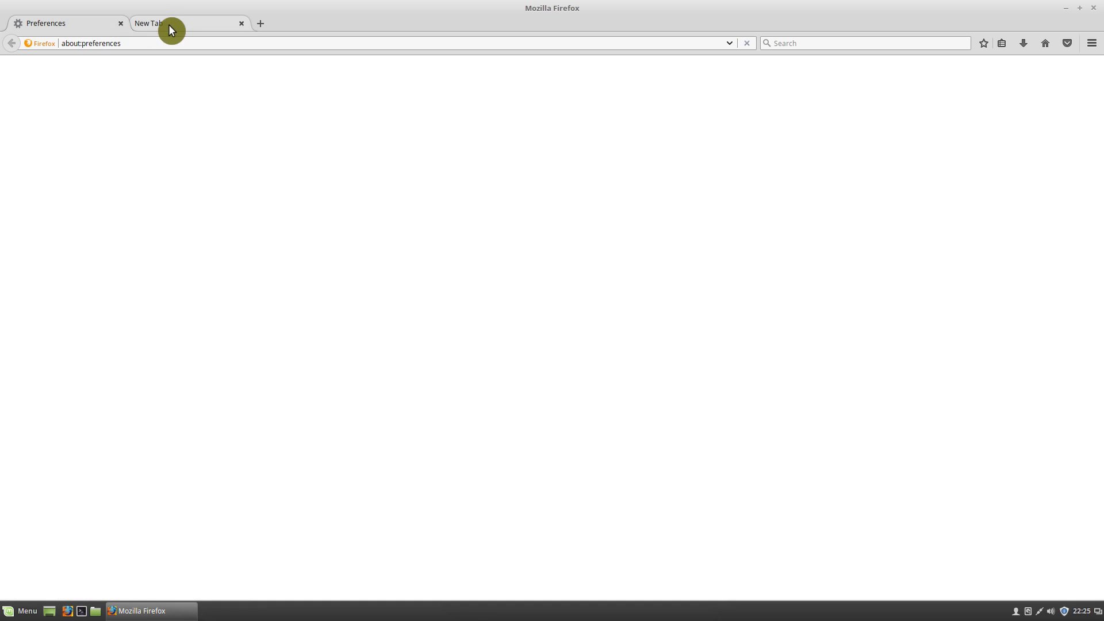
{"action": "left_click", "coordinate": [170, 26]}
{"action": "left_click", "coordinate": [68, 23]}
{"action": "left_click", "coordinate": [171, 24]}
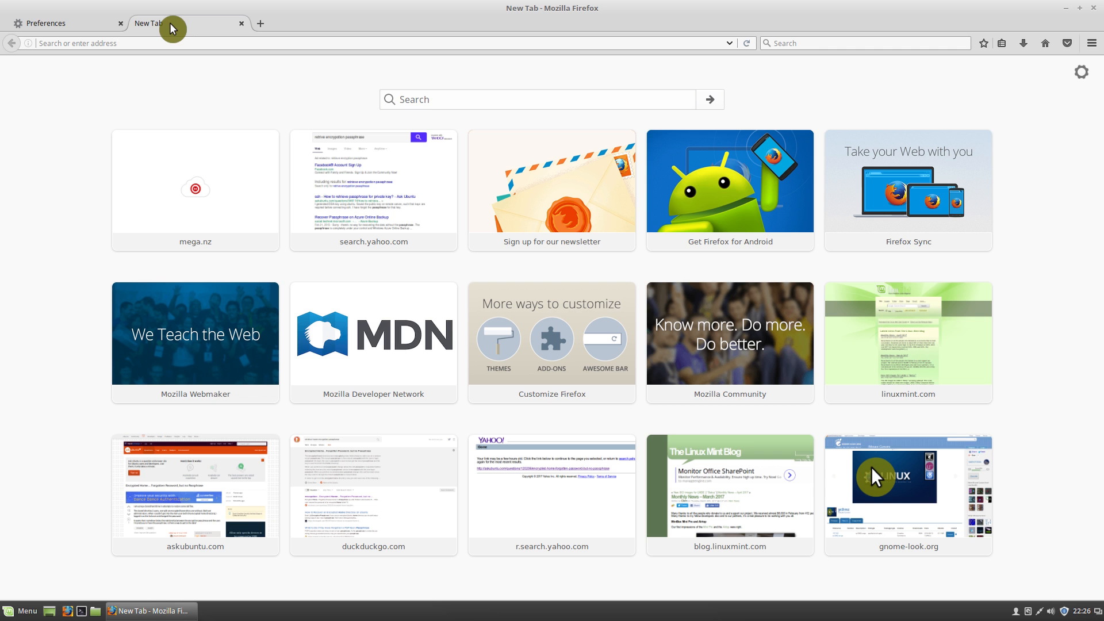
- Search the web for "average linux user youtube" and open the Average Linux User YouTube channel from the results
{"action": "left_click", "coordinate": [795, 47]}
{"action": "type", "text": "avera"}
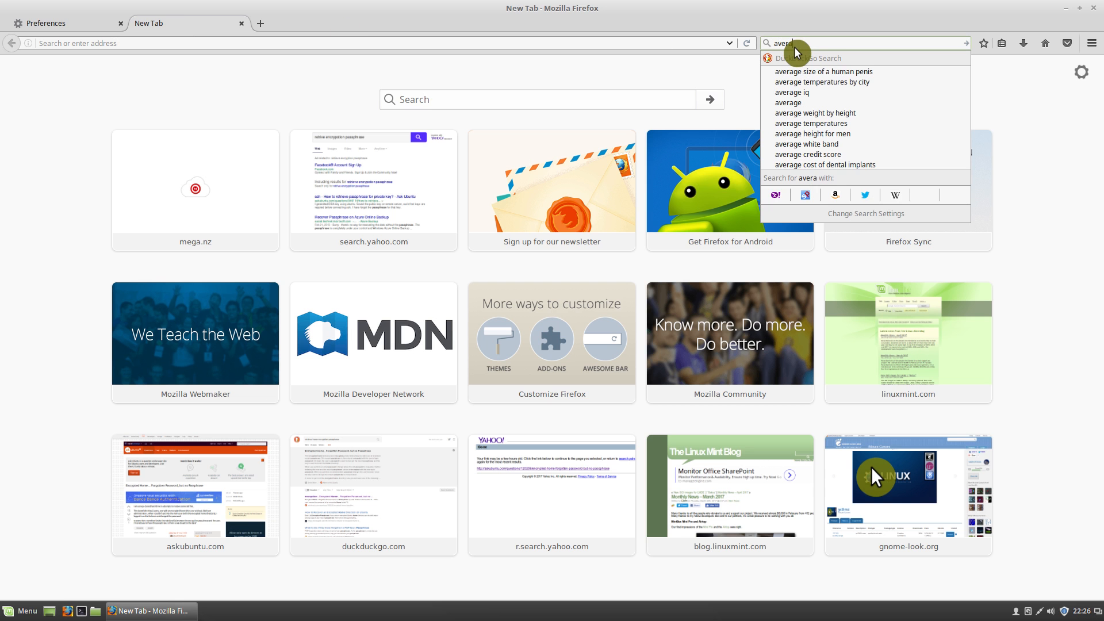
{"action": "type", "text": "ge linux user youtube"}
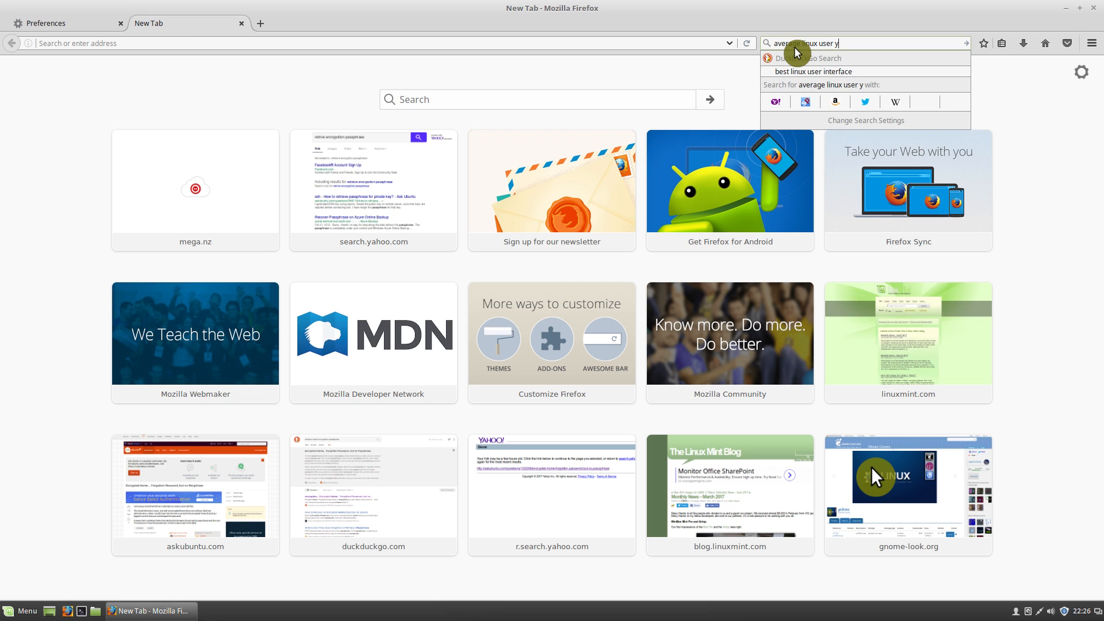
{"action": "key", "text": "Return"}
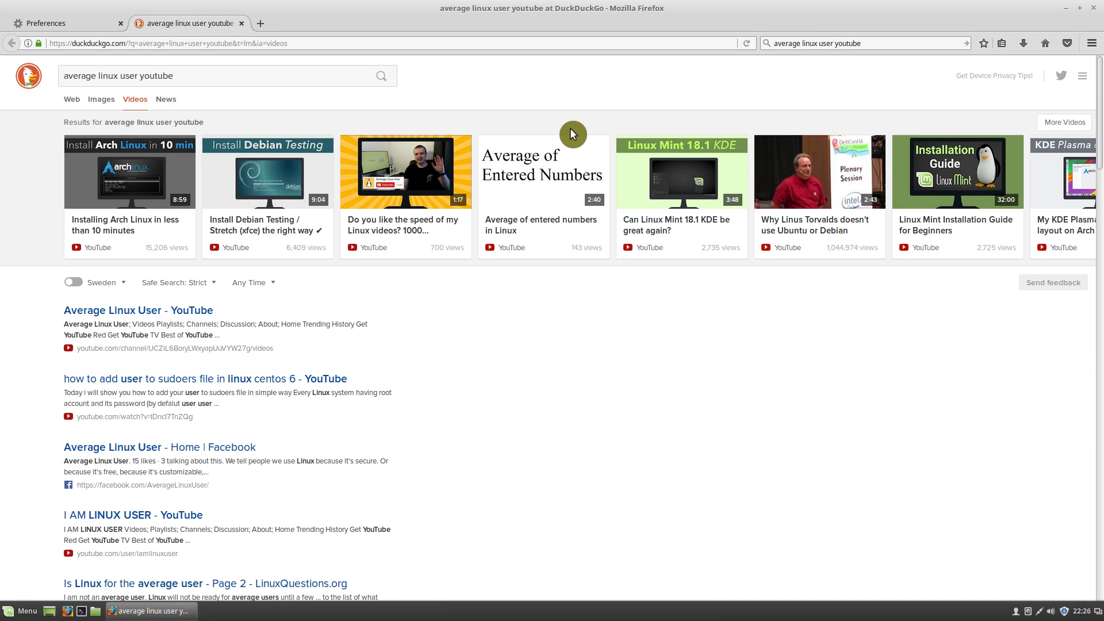
{"action": "scroll", "coordinate": [465, 458], "scroll_direction": "down", "scroll_amount": 3}
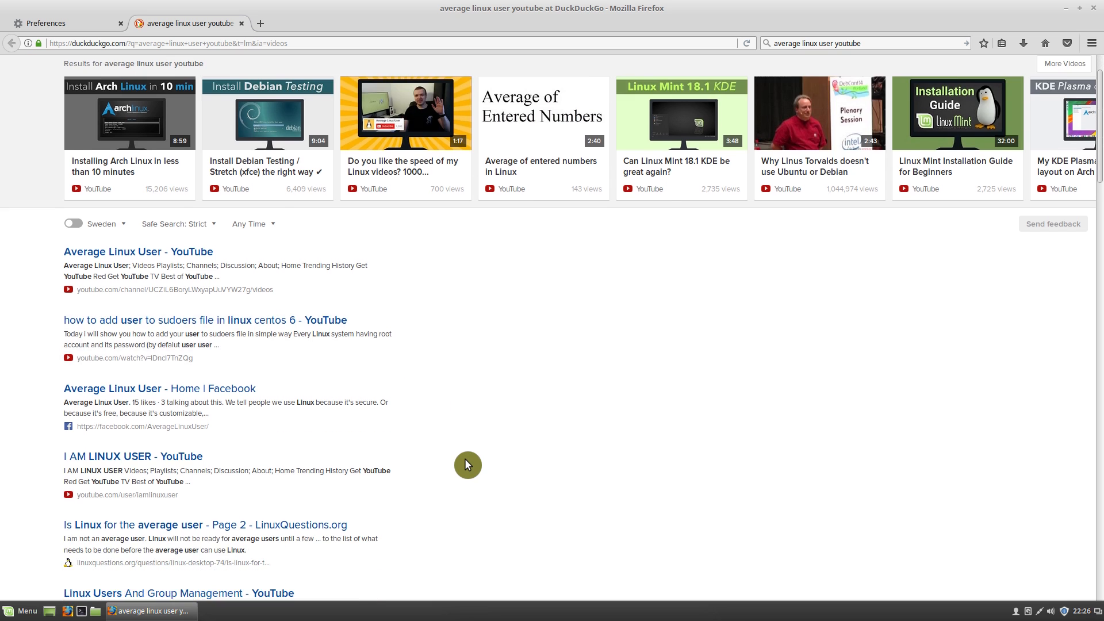
{"action": "scroll", "coordinate": [464, 458], "scroll_direction": "up", "scroll_amount": 3}
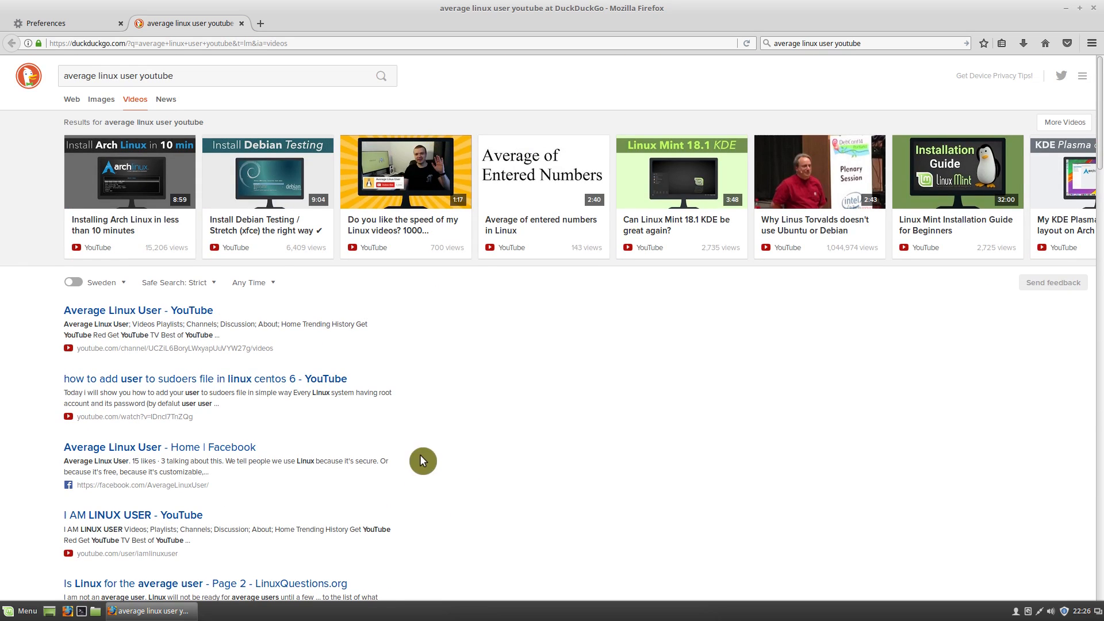
{"action": "left_click", "coordinate": [166, 317]}
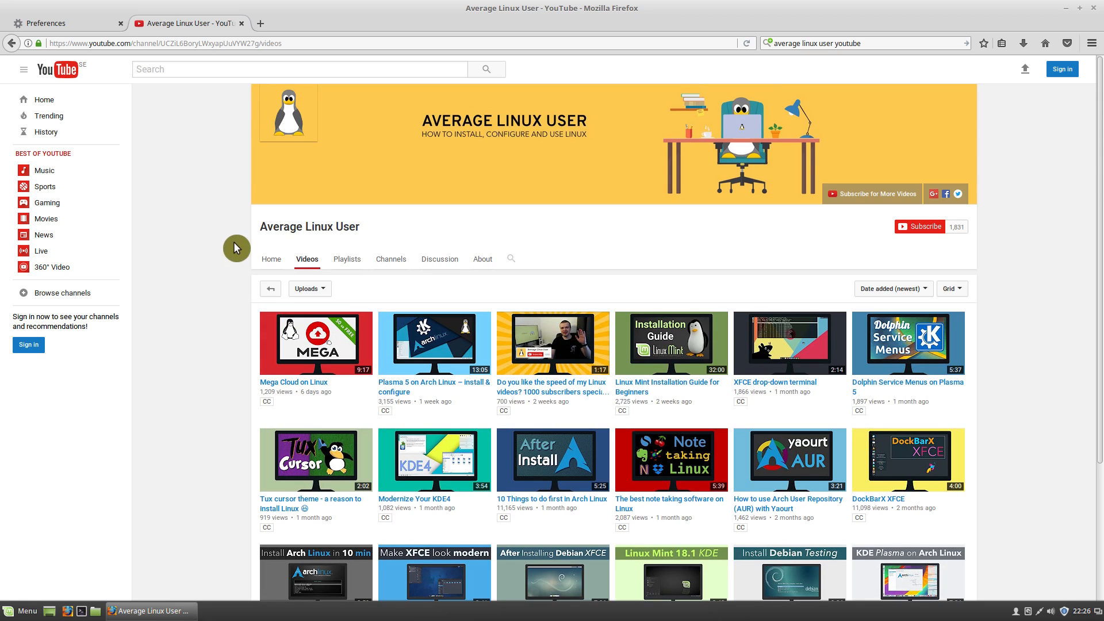
- Open Firefox's search settings and go to the Linux Mint page for adding more search engines
{"action": "left_click", "coordinate": [774, 45]}
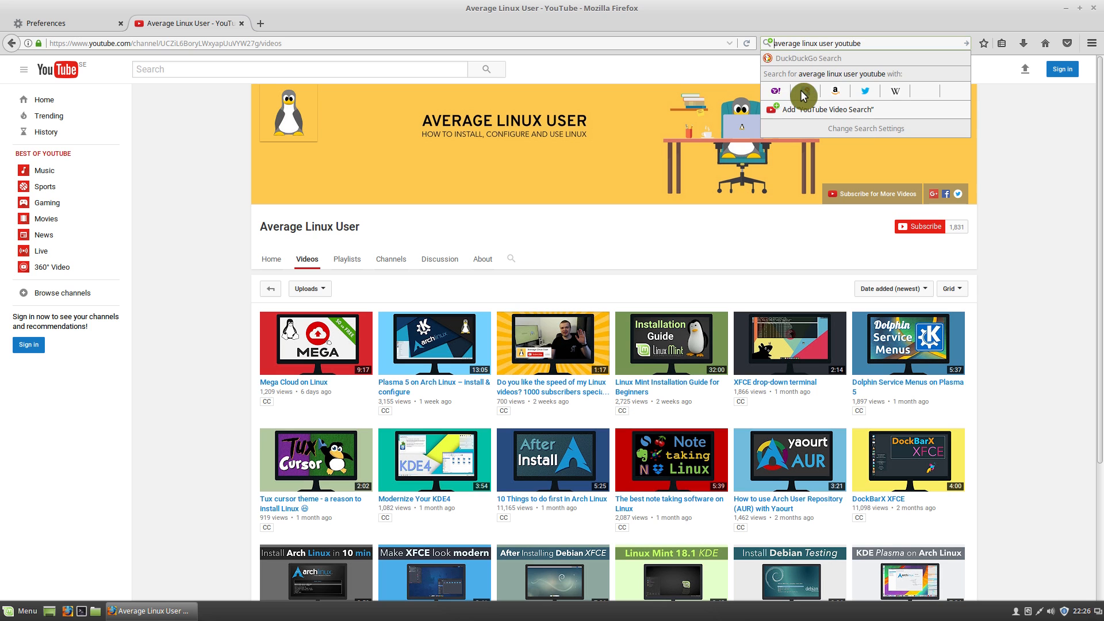
{"action": "left_click", "coordinate": [855, 128]}
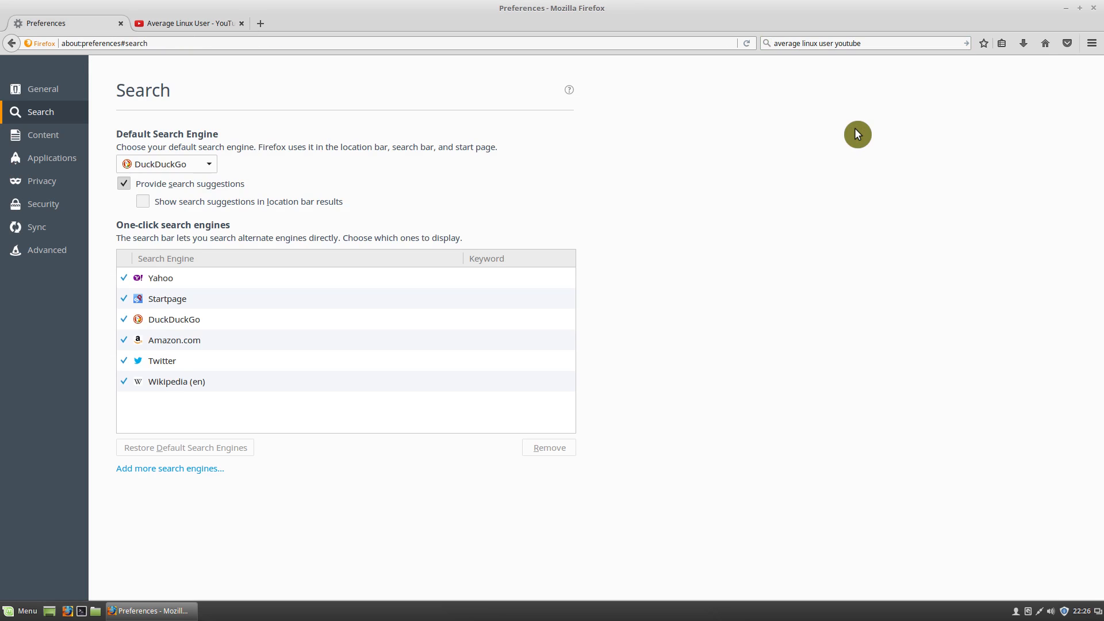
{"action": "left_click", "coordinate": [170, 471]}
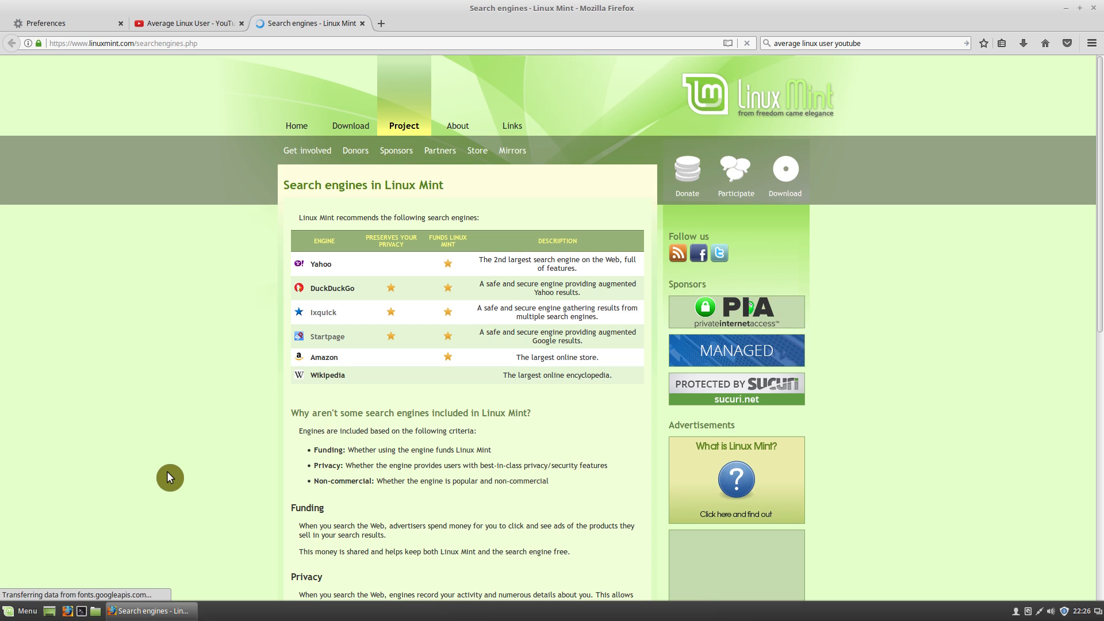
- Open the Google entry on Linux Mint's search engines page and add Google to Firefox's search engines
{"action": "scroll", "coordinate": [525, 447], "scroll_direction": "down", "scroll_amount": 5}
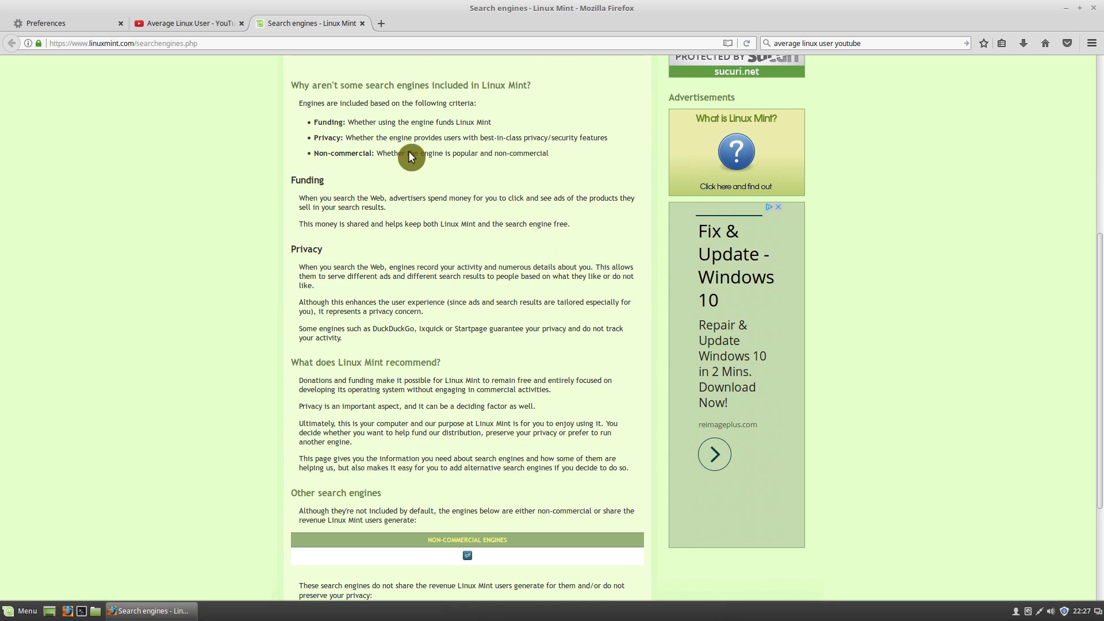
{"action": "scroll", "coordinate": [474, 402], "scroll_direction": "down", "scroll_amount": 3}
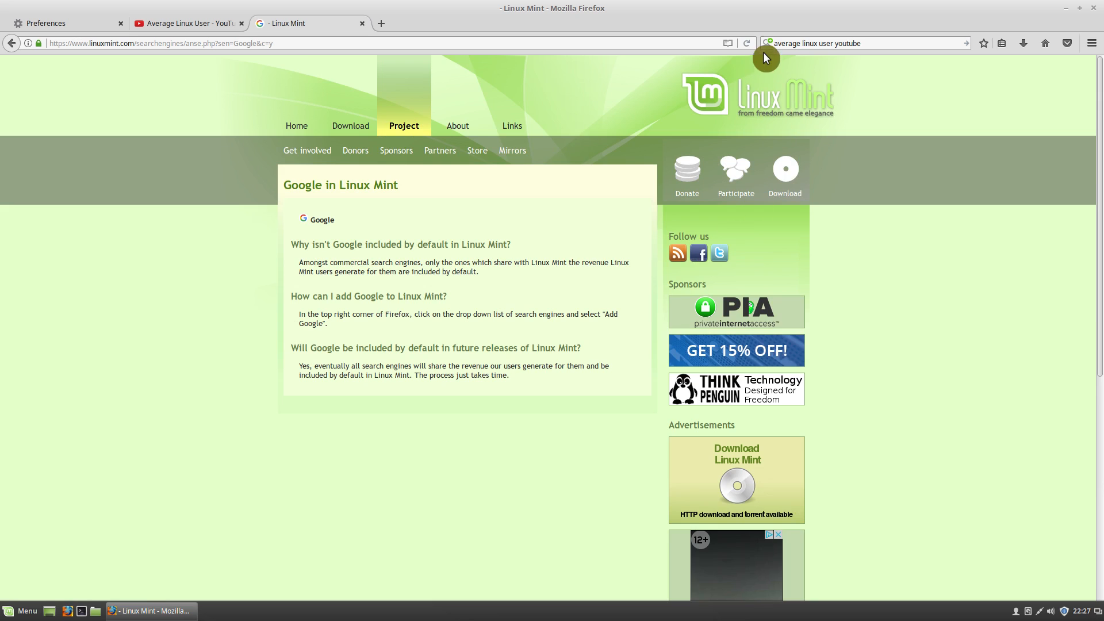
{"action": "left_click", "coordinate": [769, 43]}
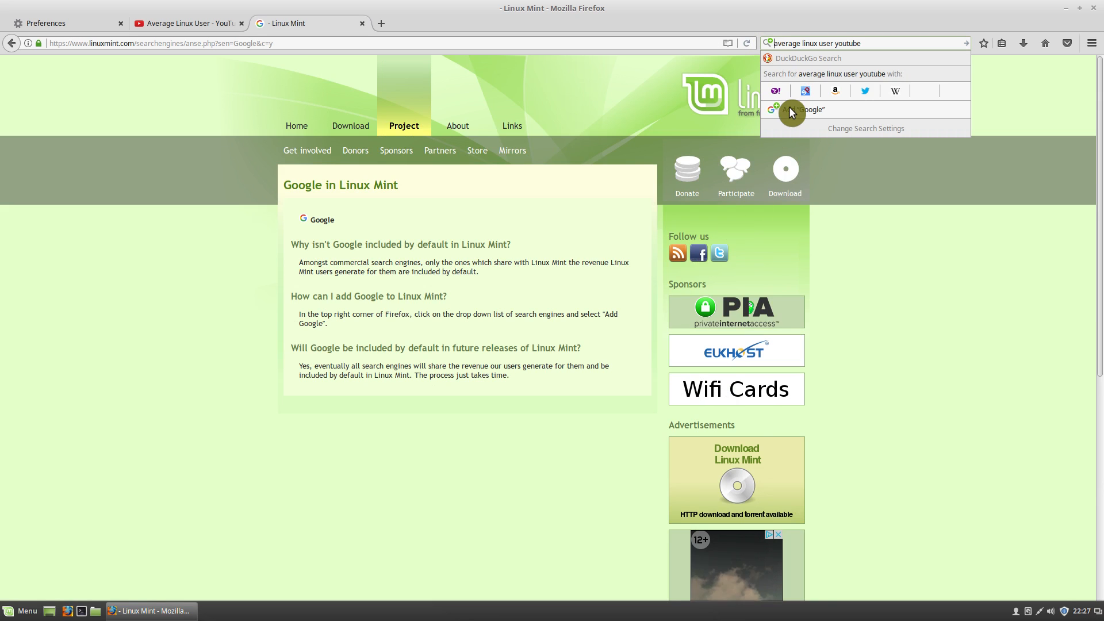
{"action": "left_click", "coordinate": [840, 109]}
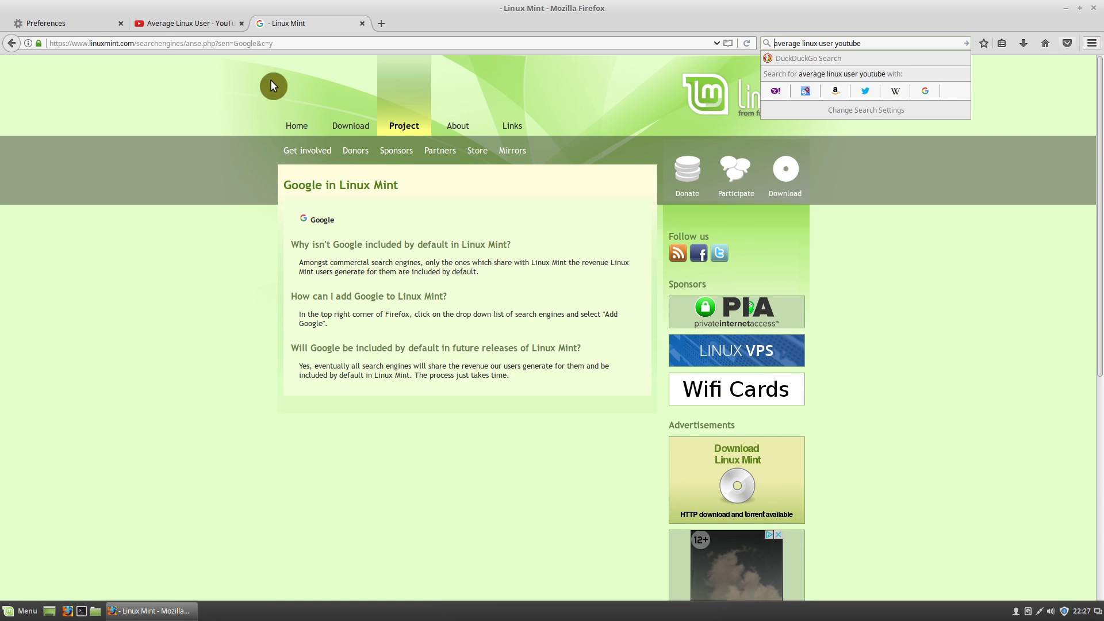
- Set Google as Firefox's default search engine and run the "average linux user youtube" search with it
{"action": "left_click", "coordinate": [85, 24]}
{"action": "left_click", "coordinate": [157, 164]}
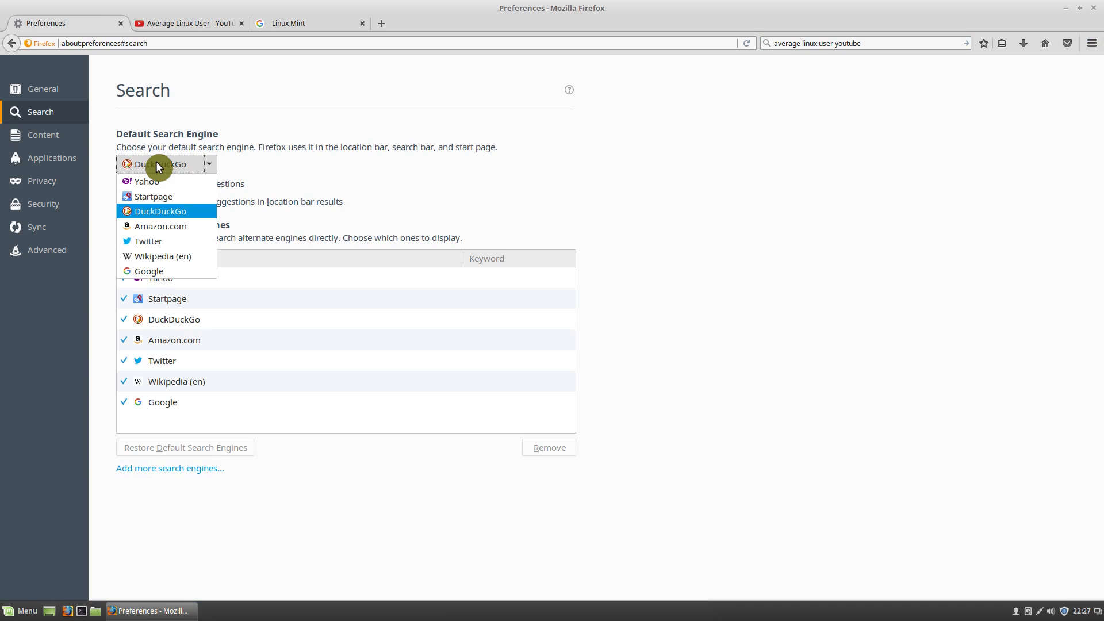
{"action": "left_click", "coordinate": [164, 272]}
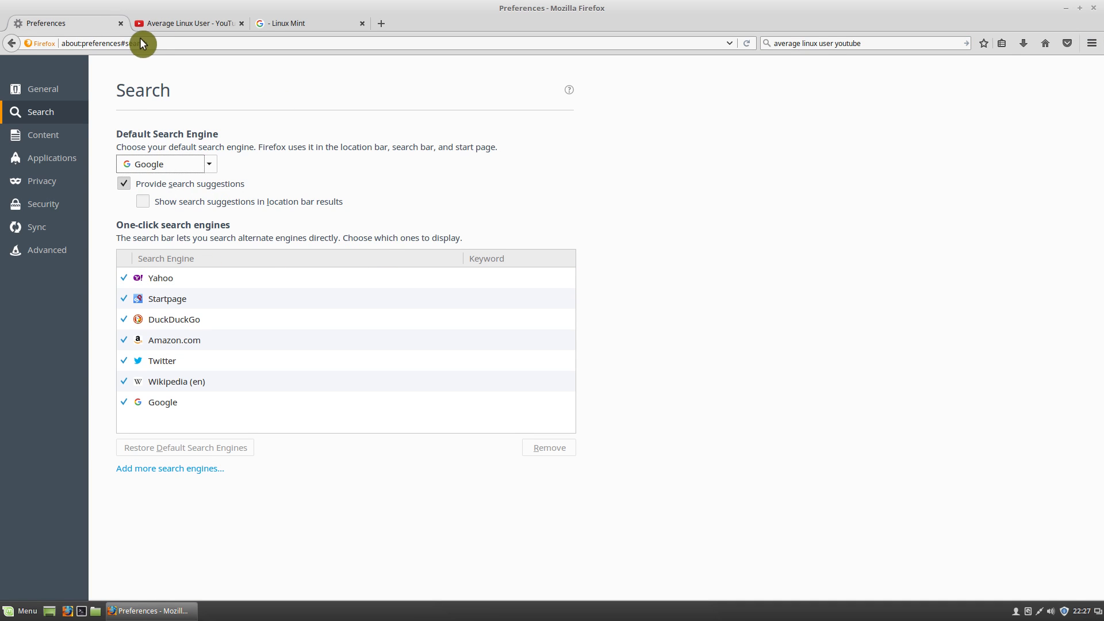
{"action": "left_click", "coordinate": [891, 47]}
{"action": "left_click", "coordinate": [886, 45]}
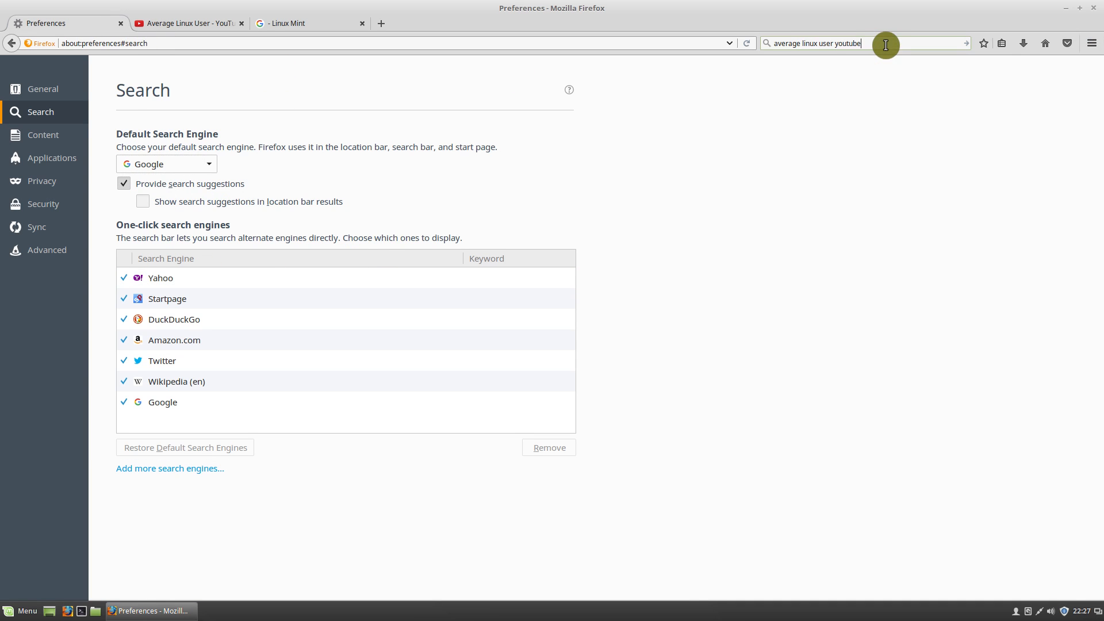
{"action": "key", "text": "Return"}
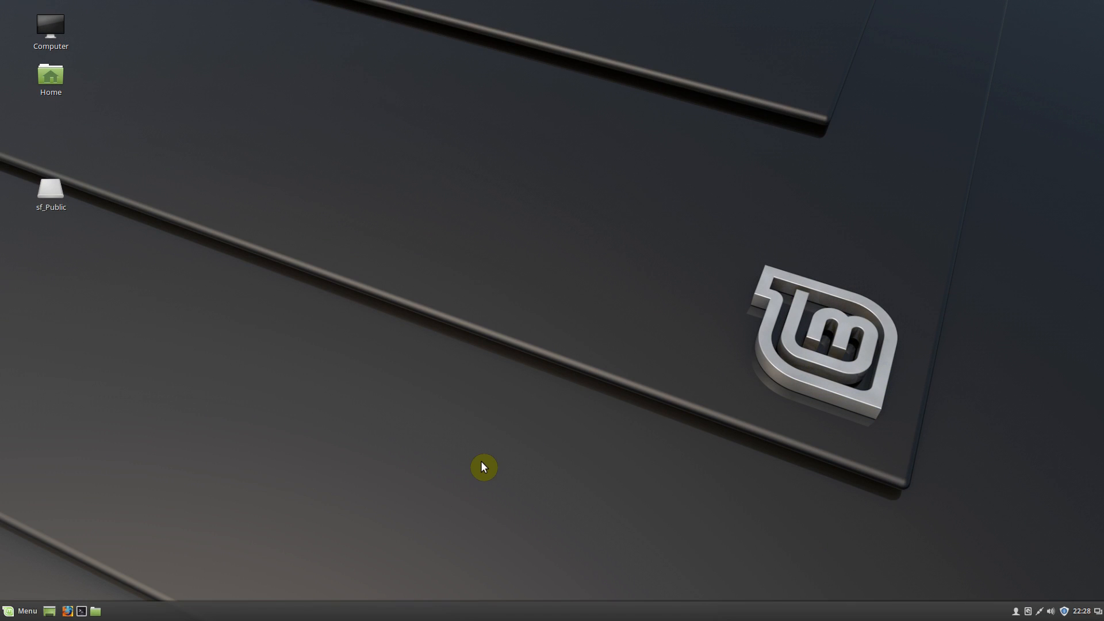
- Launch LibreOffice Writer, disable the use of a Java runtime environment in its advanced options, and close Writer
{"action": "left_click", "coordinate": [32, 611]}
{"action": "mouse_move", "coordinate": [99, 401]}
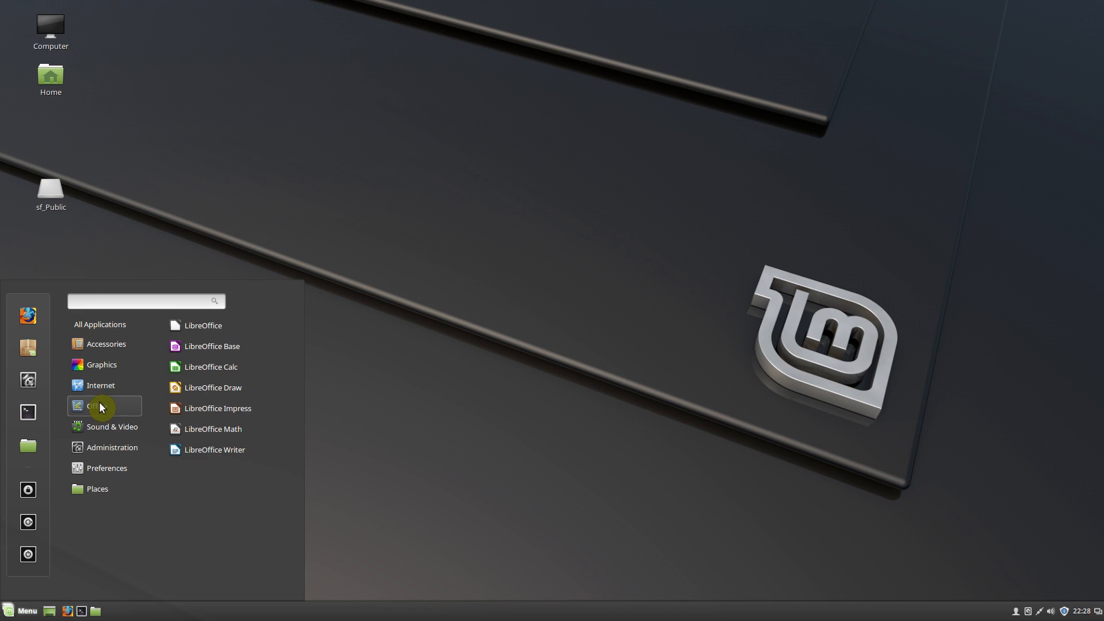
{"action": "left_click", "coordinate": [211, 451]}
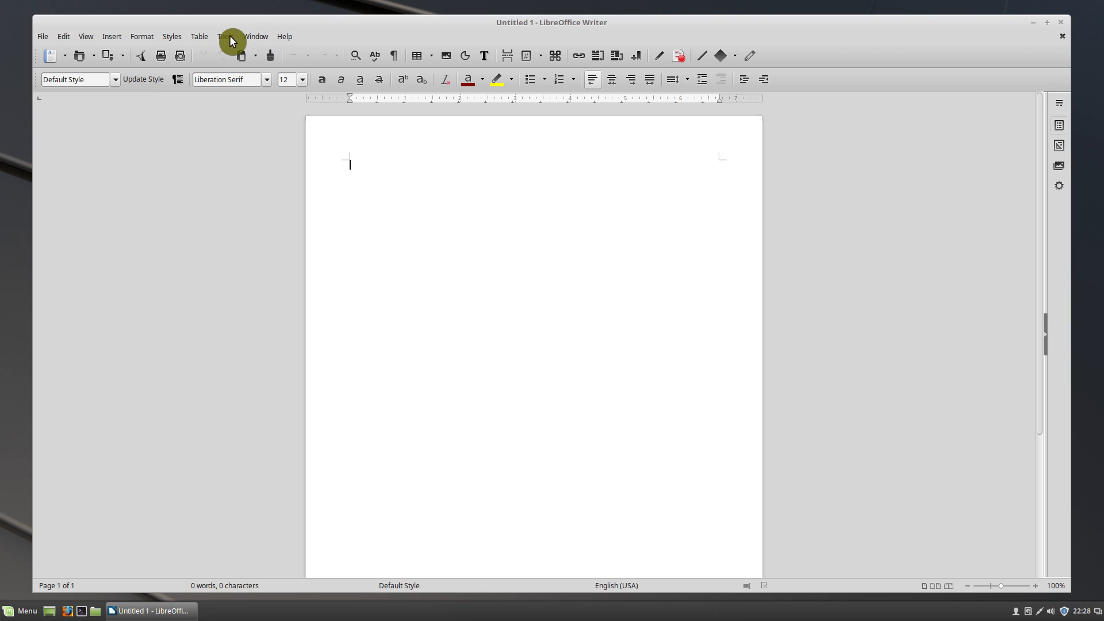
{"action": "left_click", "coordinate": [230, 36]}
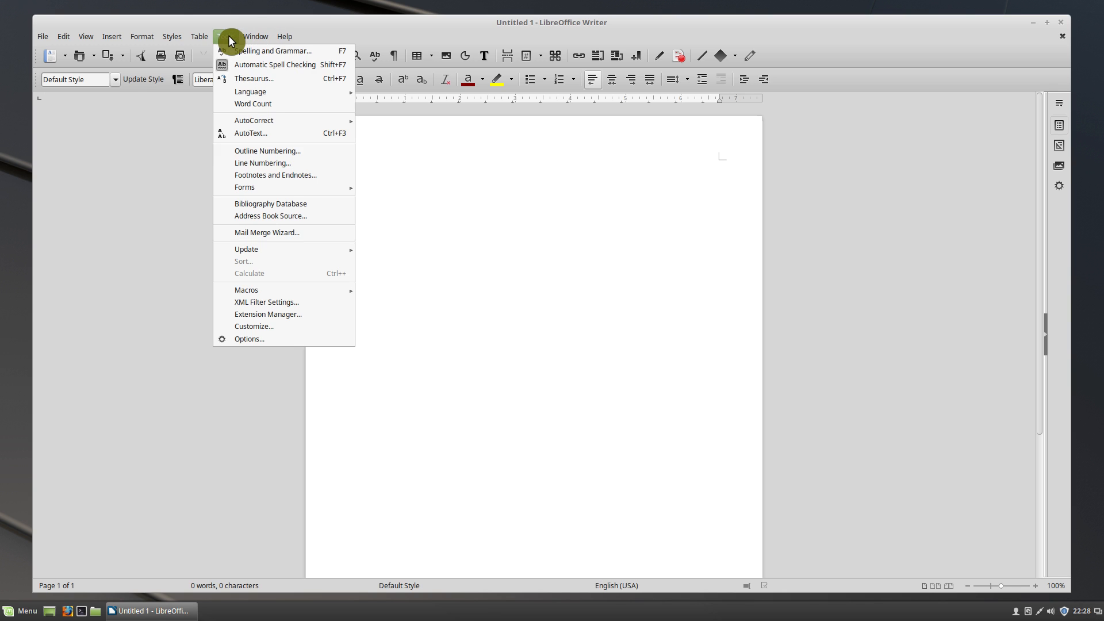
{"action": "left_click", "coordinate": [266, 341]}
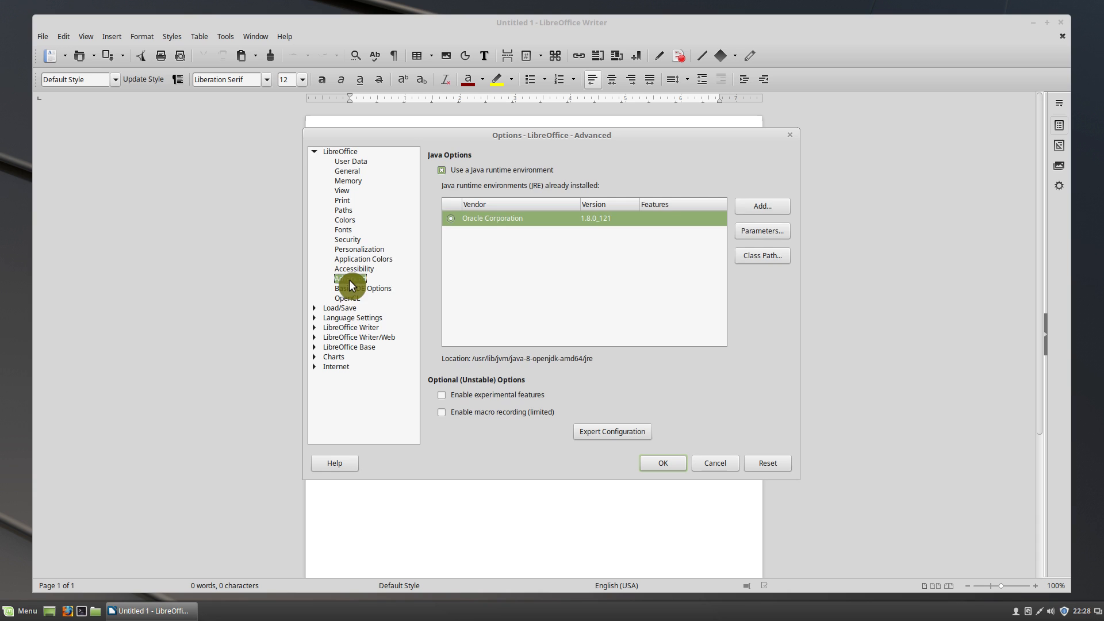
{"action": "left_click", "coordinate": [441, 171]}
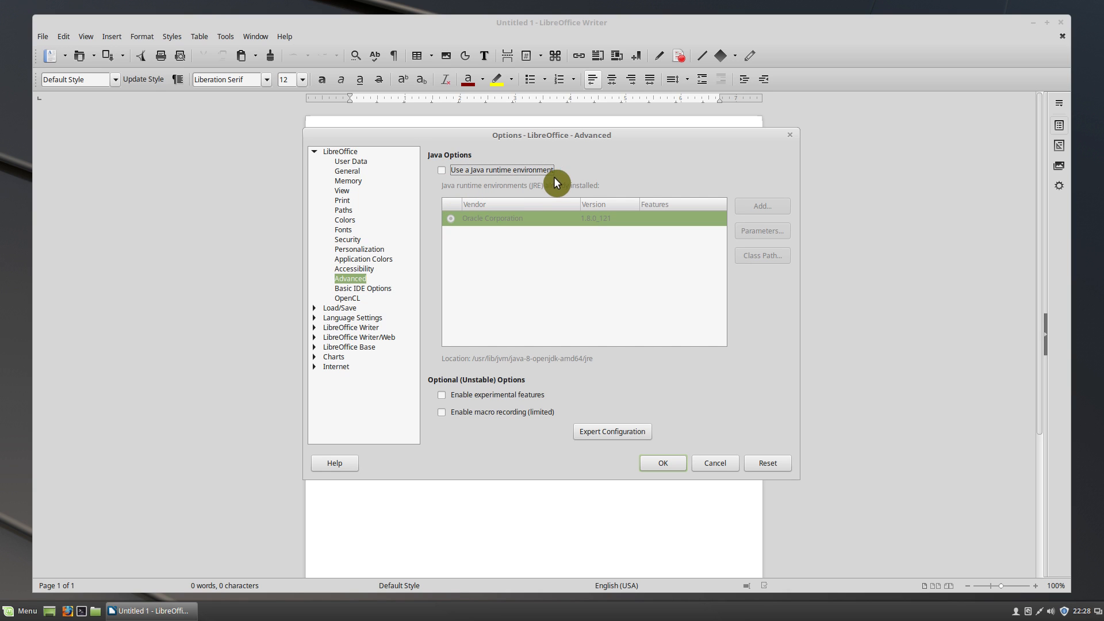
{"action": "left_click", "coordinate": [669, 461]}
{"action": "left_click", "coordinate": [1061, 22]}
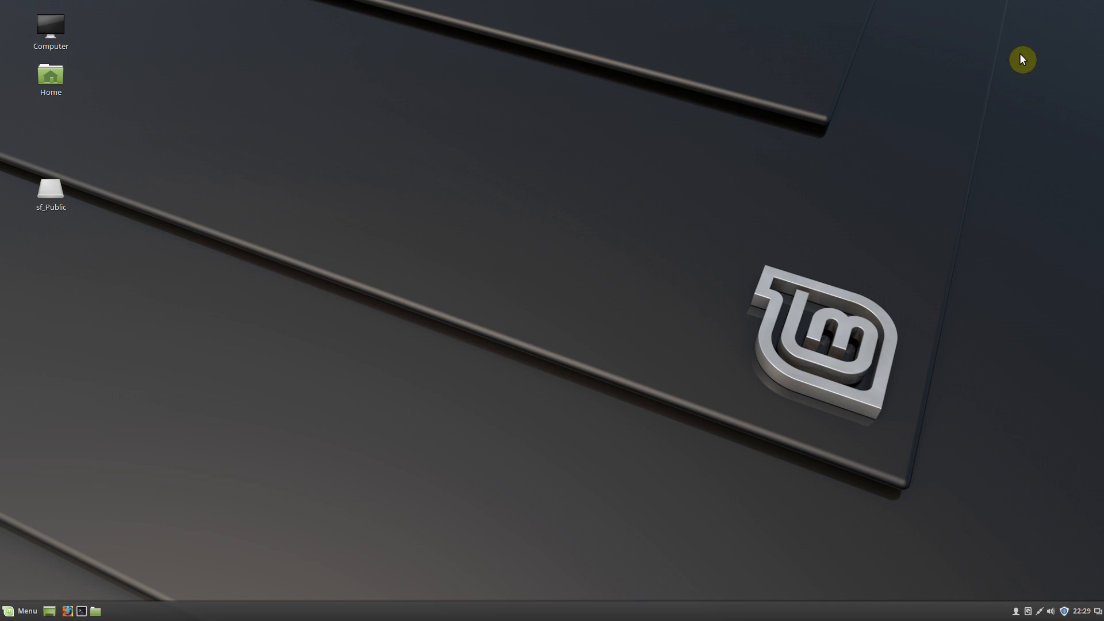
- Reopen LibreOffice Writer, set its graphics cache to 64 MB and memory per object to 12 MB, then close it
{"action": "left_click", "coordinate": [11, 609]}
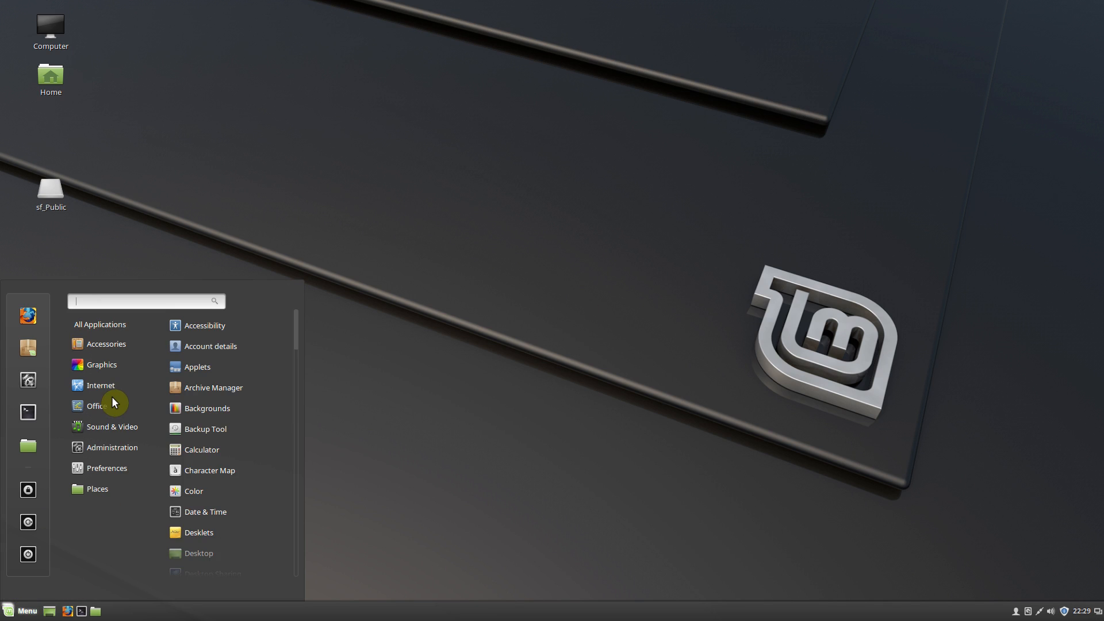
{"action": "mouse_move", "coordinate": [114, 403]}
{"action": "left_click", "coordinate": [198, 458]}
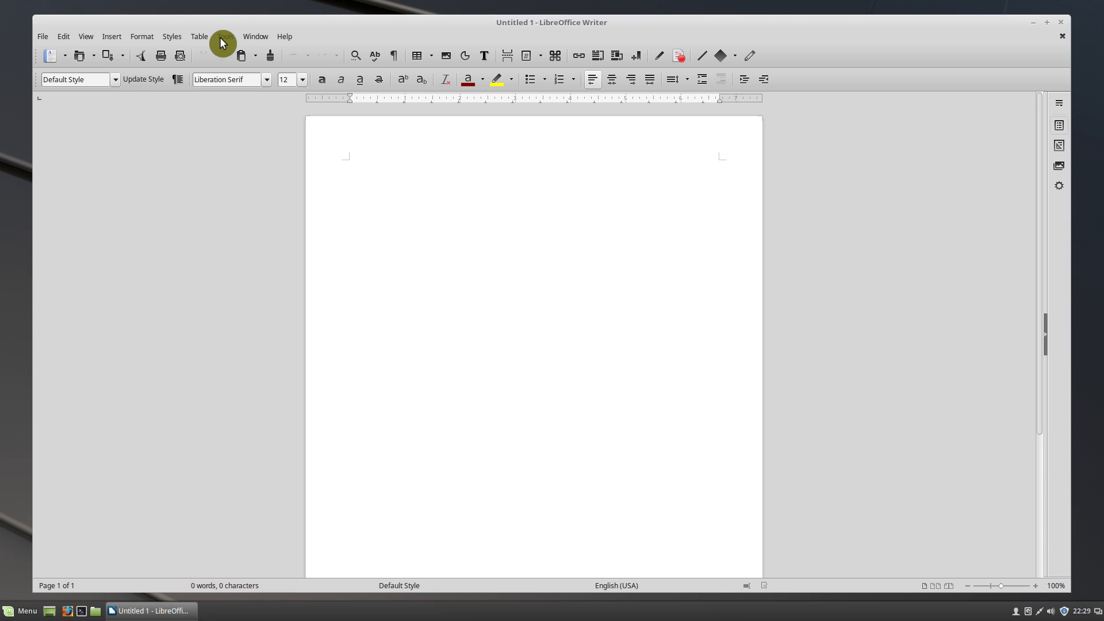
{"action": "left_click", "coordinate": [224, 37]}
{"action": "left_click", "coordinate": [256, 340]}
{"action": "left_click", "coordinate": [348, 181]}
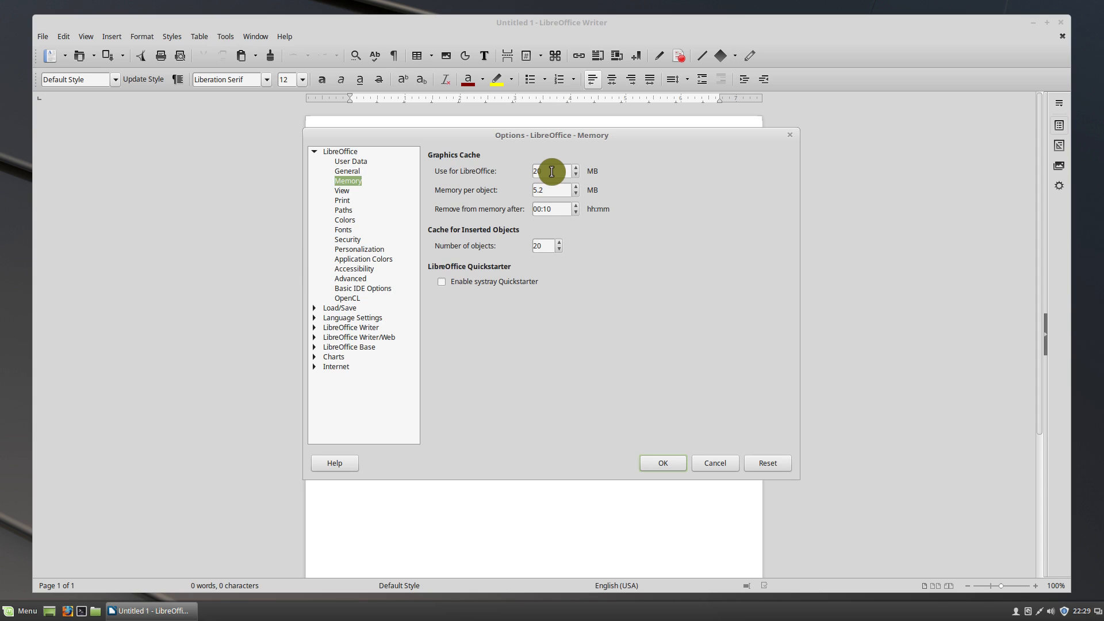
{"action": "key", "text": "BackSpace"}
{"action": "key", "text": "BackSpace"}
{"action": "type", "text": "64"}
{"action": "double_click", "coordinate": [554, 188]}
{"action": "type", "text": "12"}
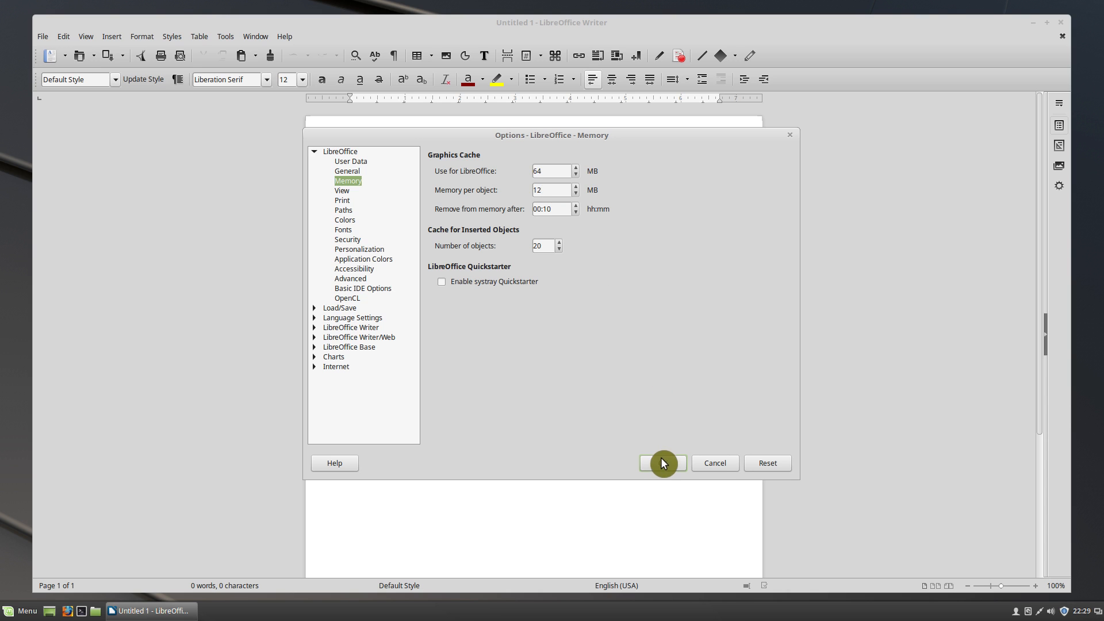
{"action": "left_click", "coordinate": [663, 463]}
{"action": "left_click", "coordinate": [1061, 22]}
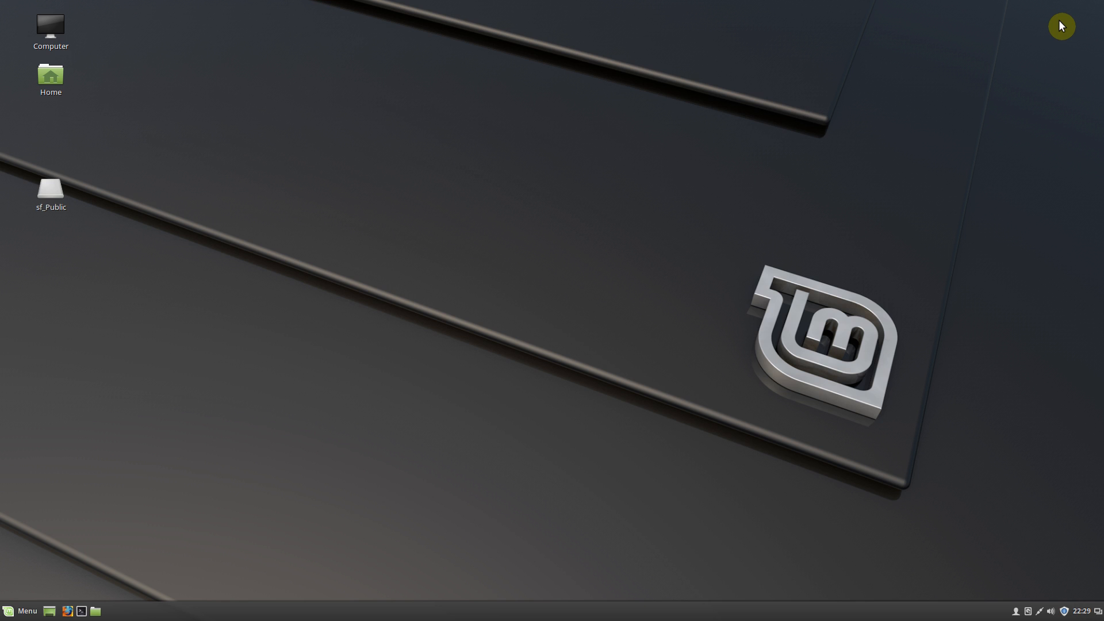
- Start LibreOffice Writer once more to check how it launches with the changed options
{"action": "left_click", "coordinate": [20, 611]}
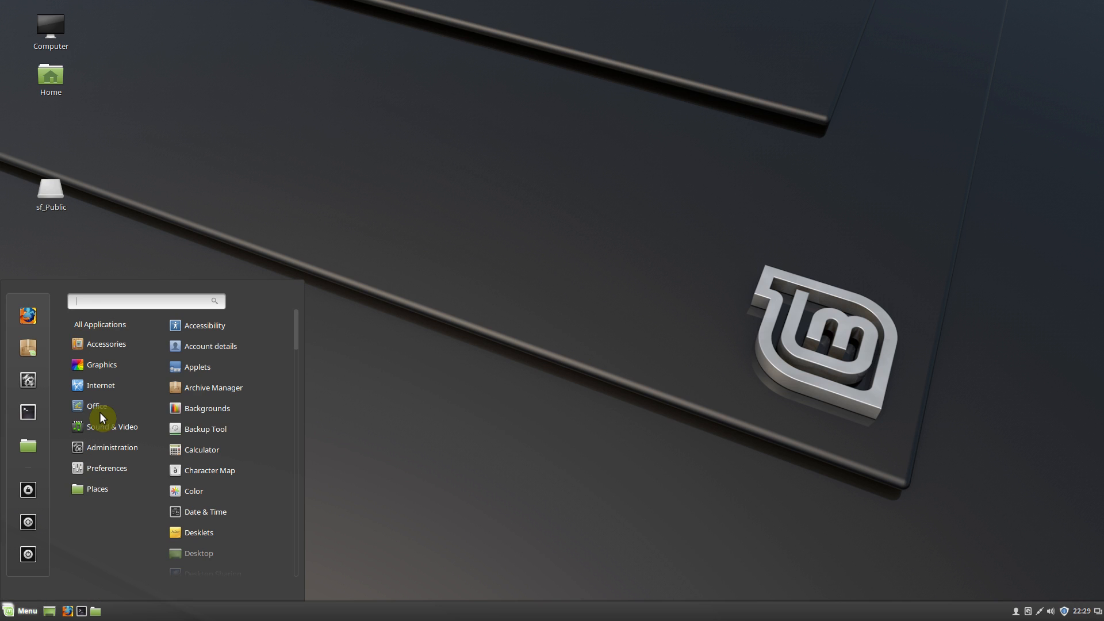
{"action": "mouse_move", "coordinate": [100, 407]}
{"action": "left_click", "coordinate": [218, 453]}
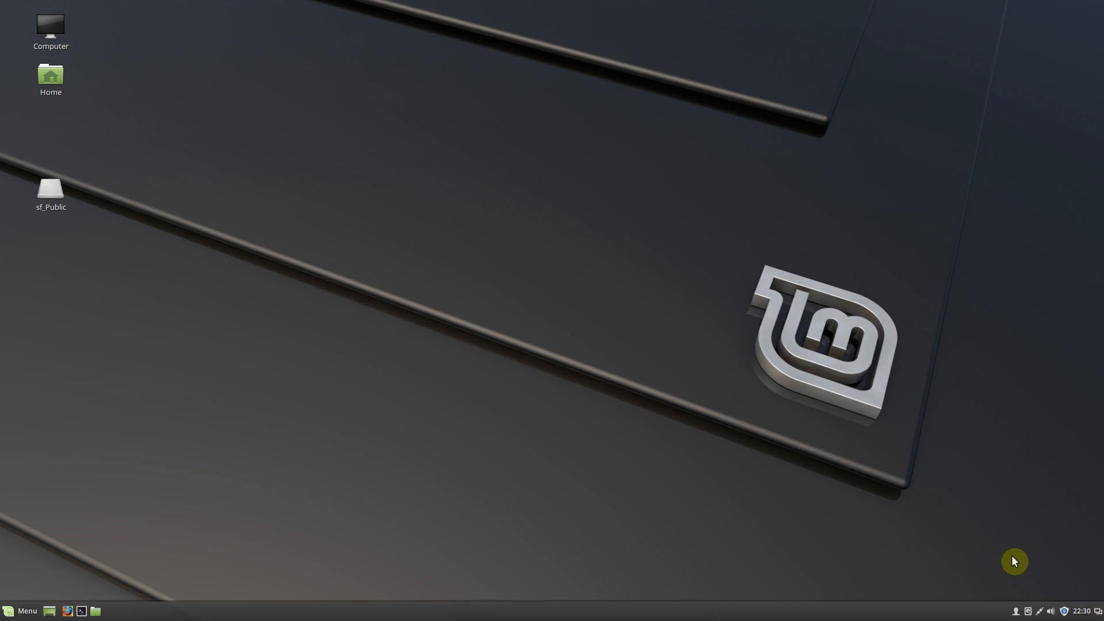
- Examine the user applet menu and the windows quick list, the latter also with the Home folder and a terminal open
{"action": "left_click", "coordinate": [1016, 610]}
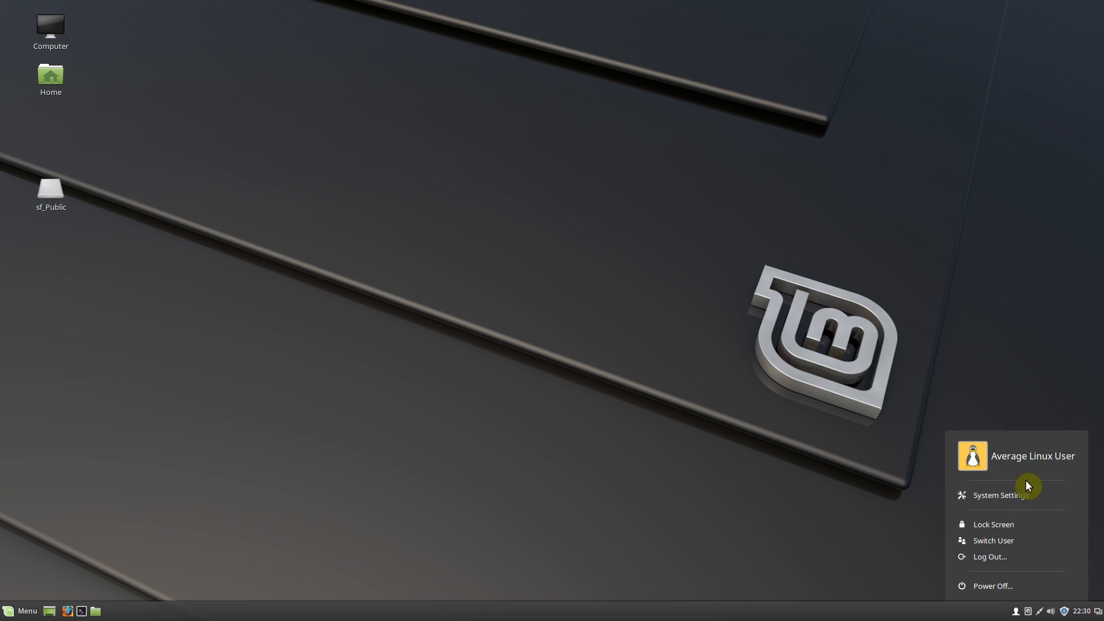
{"action": "left_click", "coordinate": [1050, 406]}
{"action": "left_click", "coordinate": [1099, 612]}
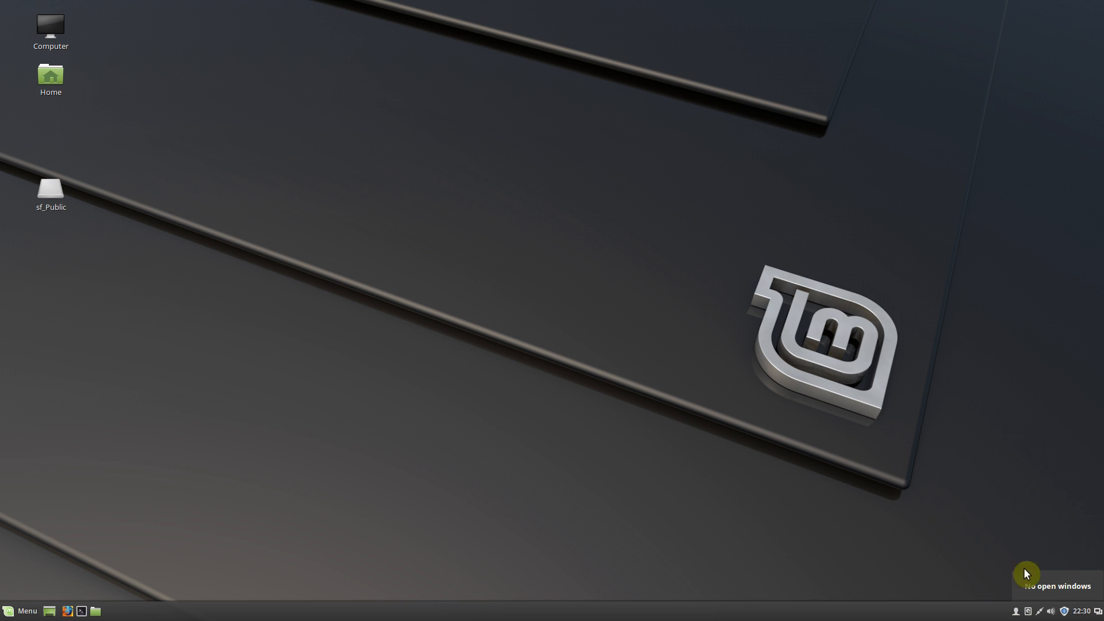
{"action": "left_click", "coordinate": [93, 608]}
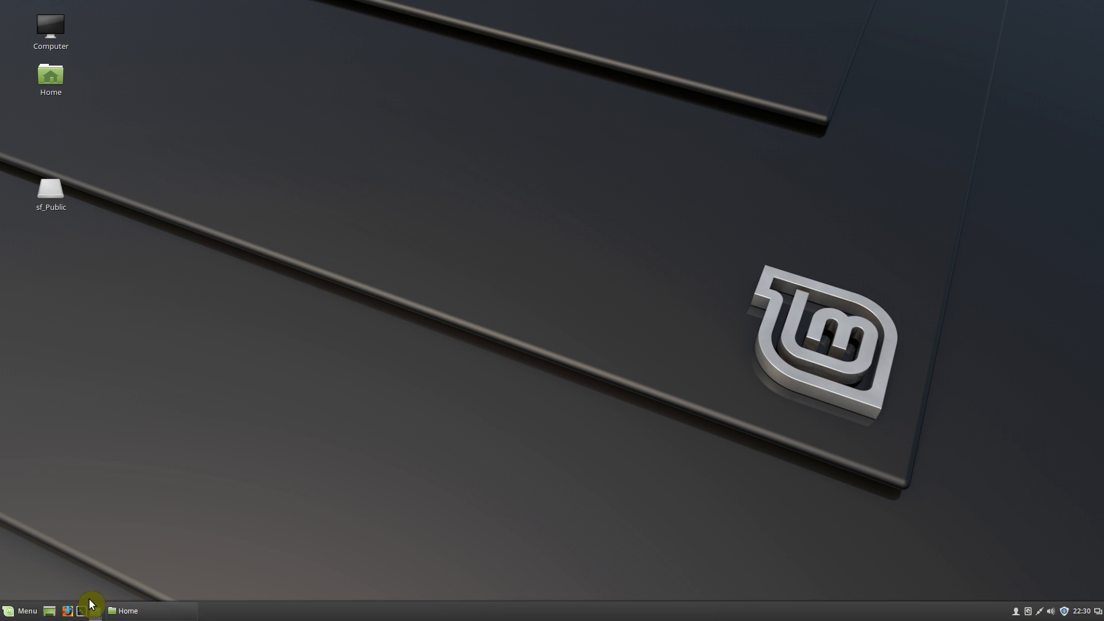
{"action": "left_click", "coordinate": [81, 610]}
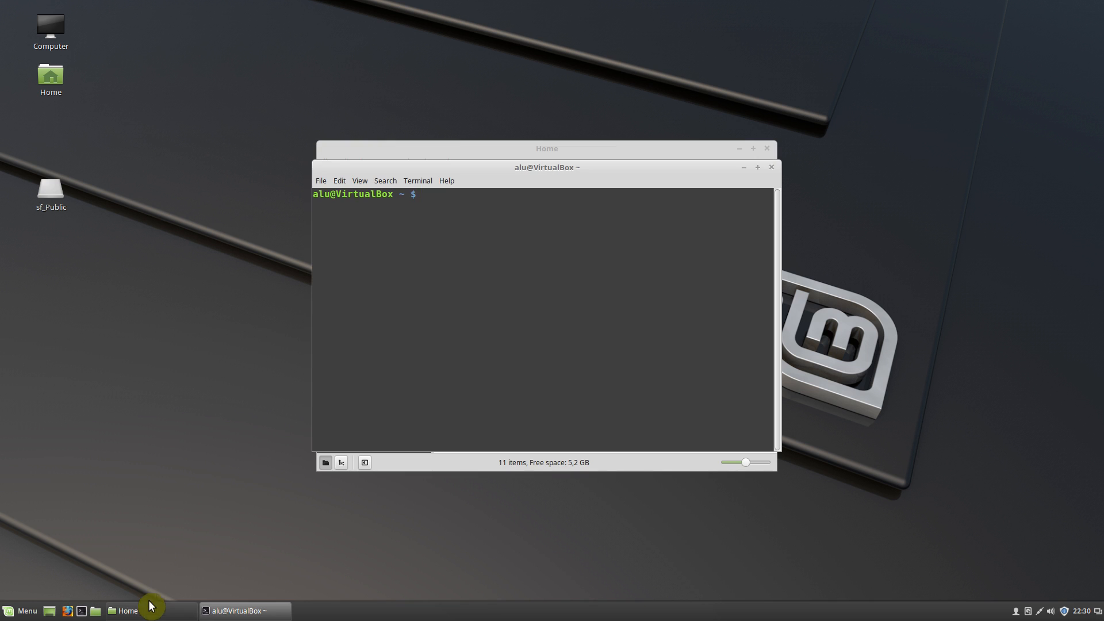
{"action": "left_click", "coordinate": [1096, 609]}
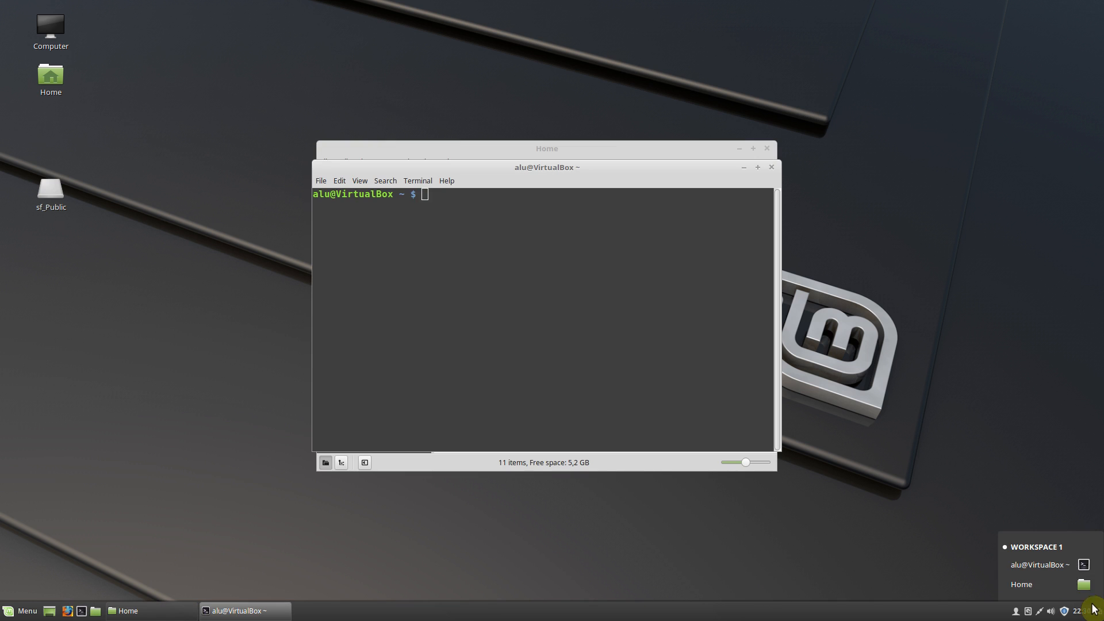
{"action": "left_click", "coordinate": [842, 563]}
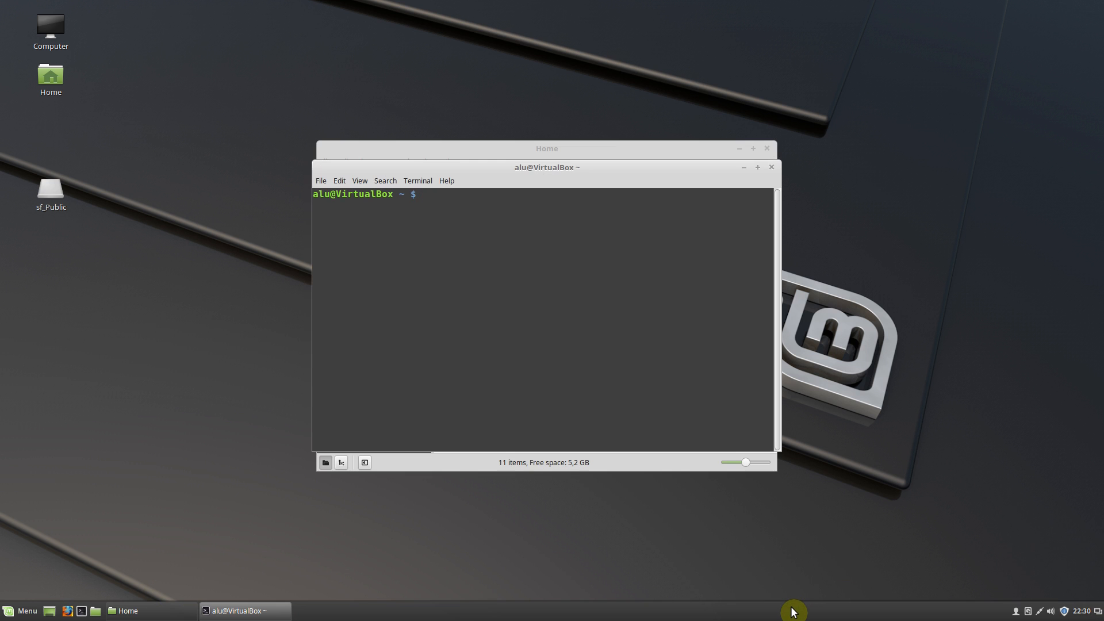
- Remove the User Applet and Windows Quick List applets from the panel, and close the Applets and terminal windows
{"action": "right_click", "coordinate": [792, 612]}
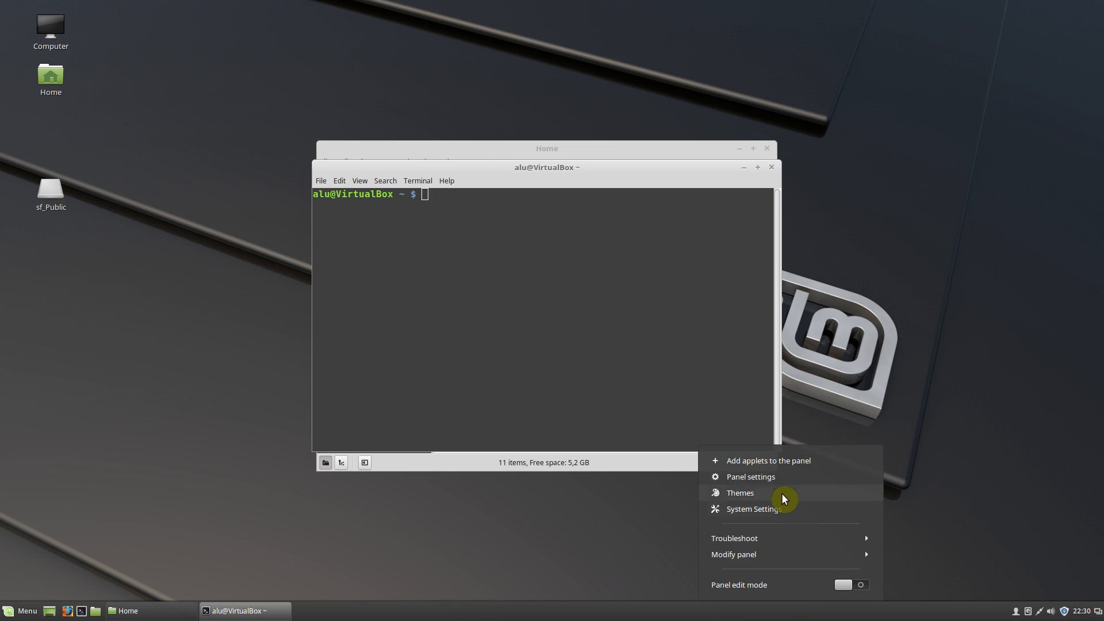
{"action": "left_click", "coordinate": [783, 465]}
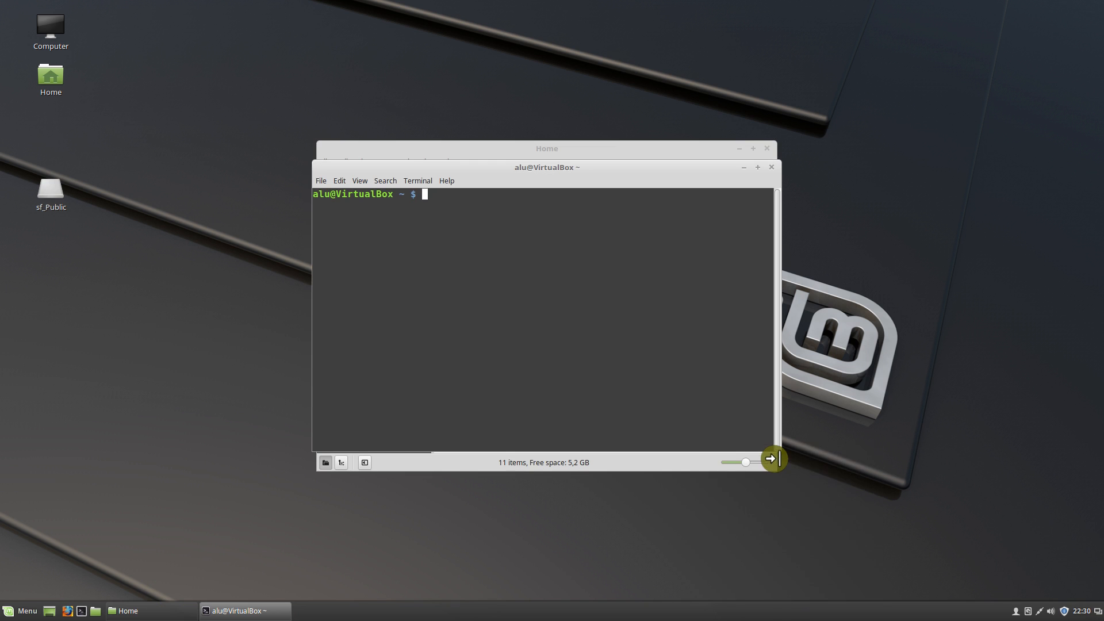
{"action": "scroll", "coordinate": [500, 380], "scroll_direction": "down", "scroll_amount": 5}
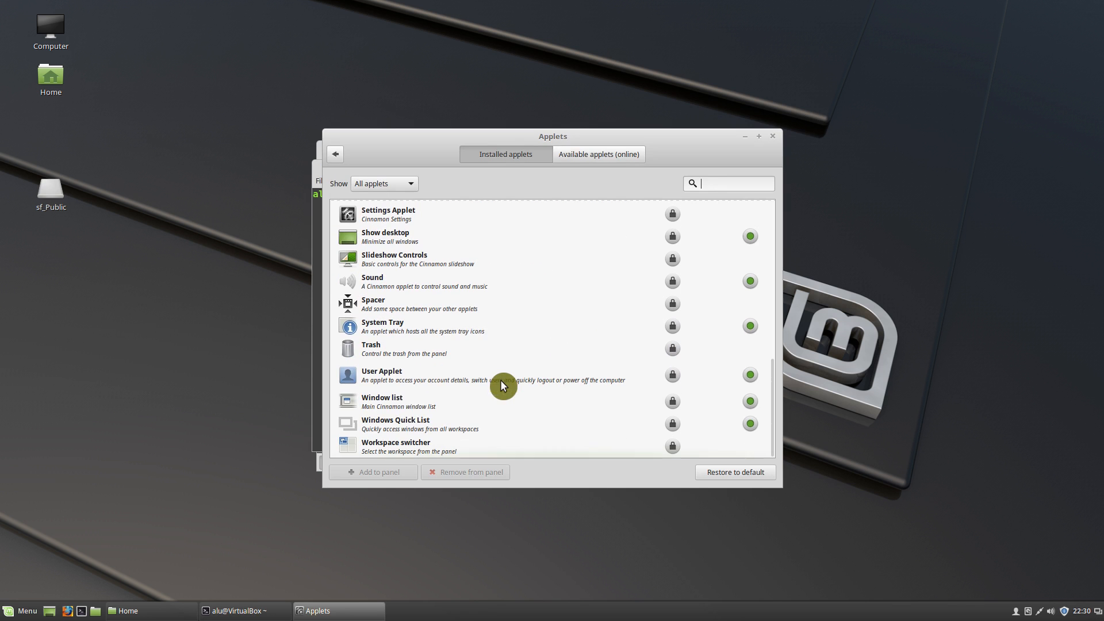
{"action": "left_click", "coordinate": [484, 382]}
{"action": "left_click", "coordinate": [464, 472]}
{"action": "left_click", "coordinate": [460, 429]}
{"action": "left_click", "coordinate": [463, 472]}
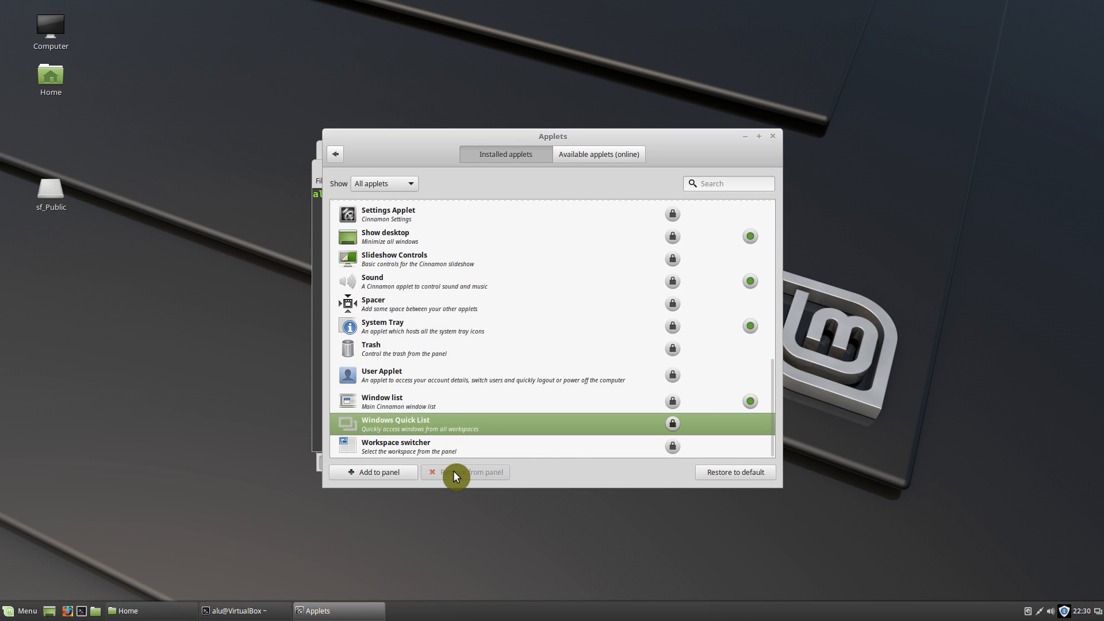
{"action": "left_click", "coordinate": [773, 136]}
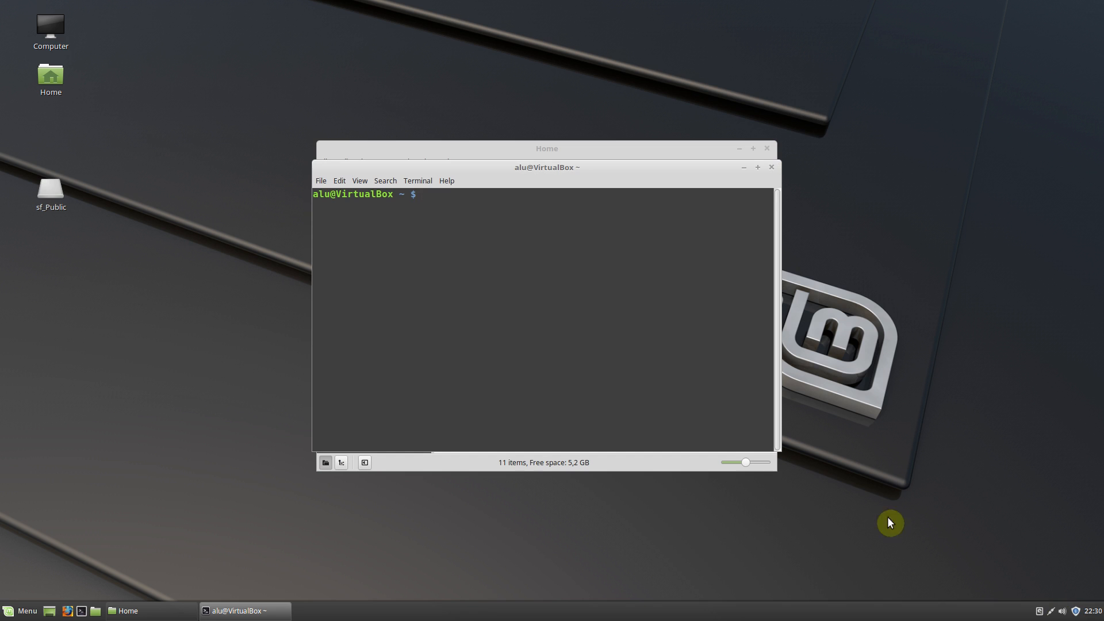
{"action": "left_click", "coordinate": [771, 167]}
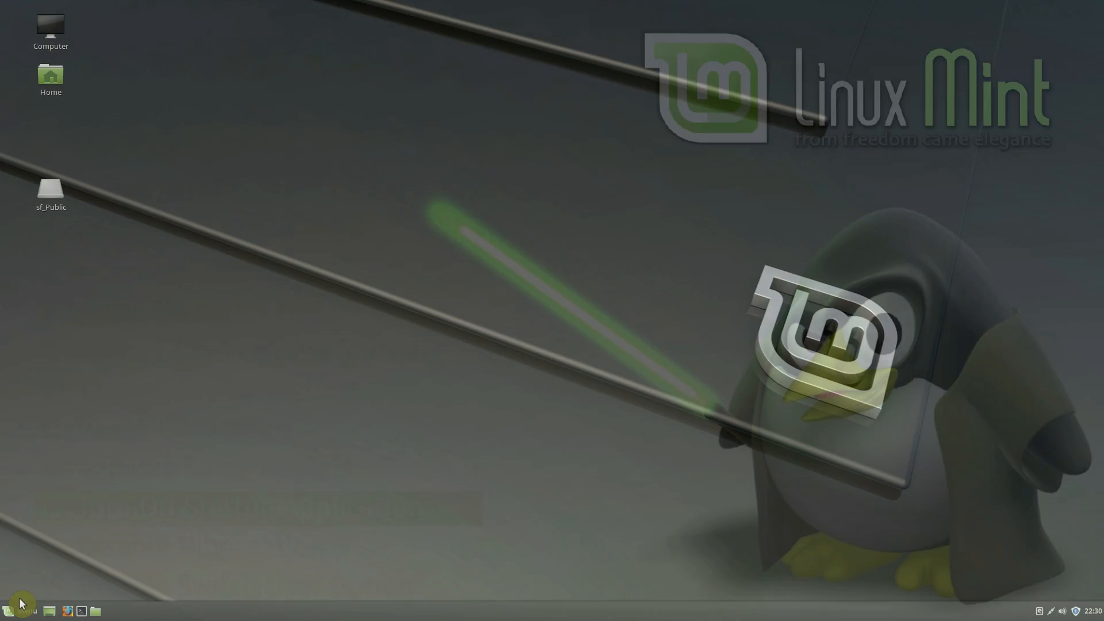
- Open the Startup Applications settings to look through the programs that start automatically
{"action": "left_click", "coordinate": [25, 611]}
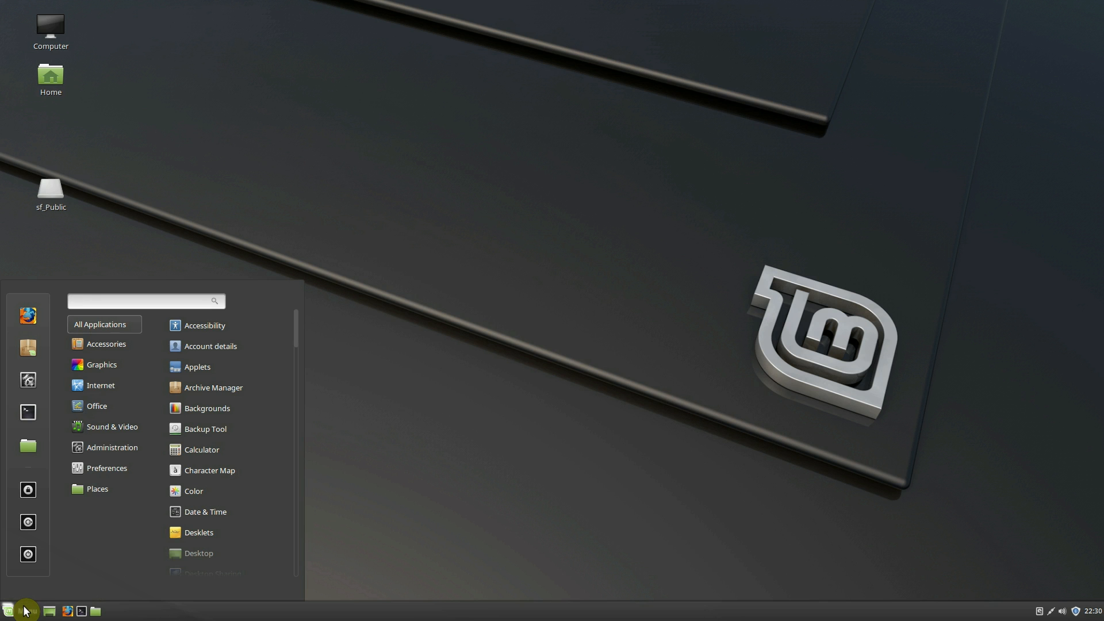
{"action": "left_click", "coordinate": [29, 381]}
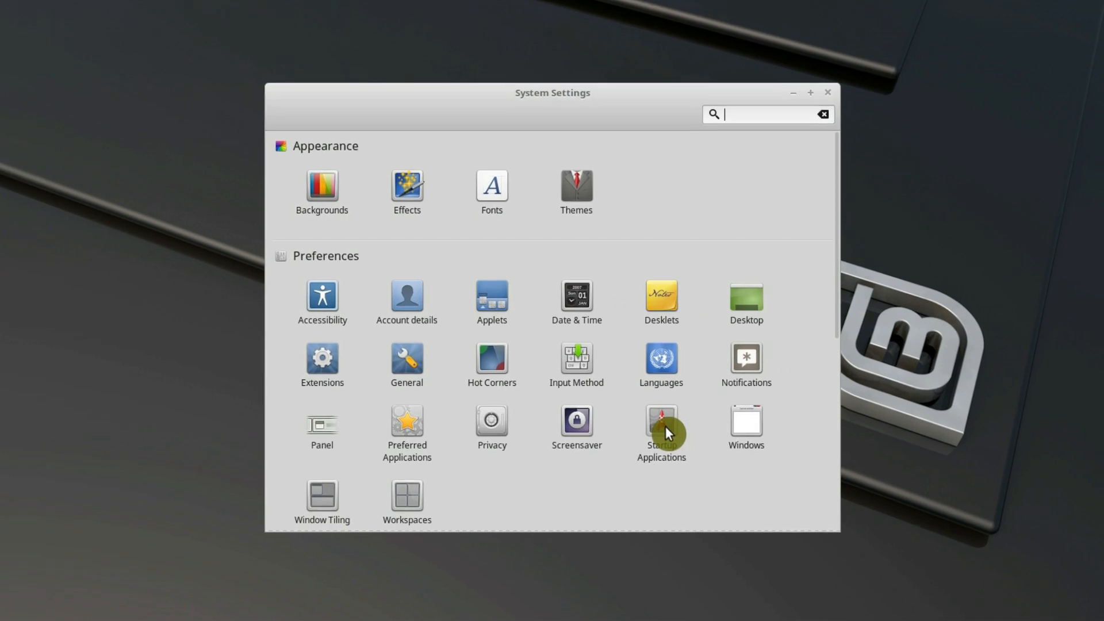
{"action": "left_click", "coordinate": [641, 406]}
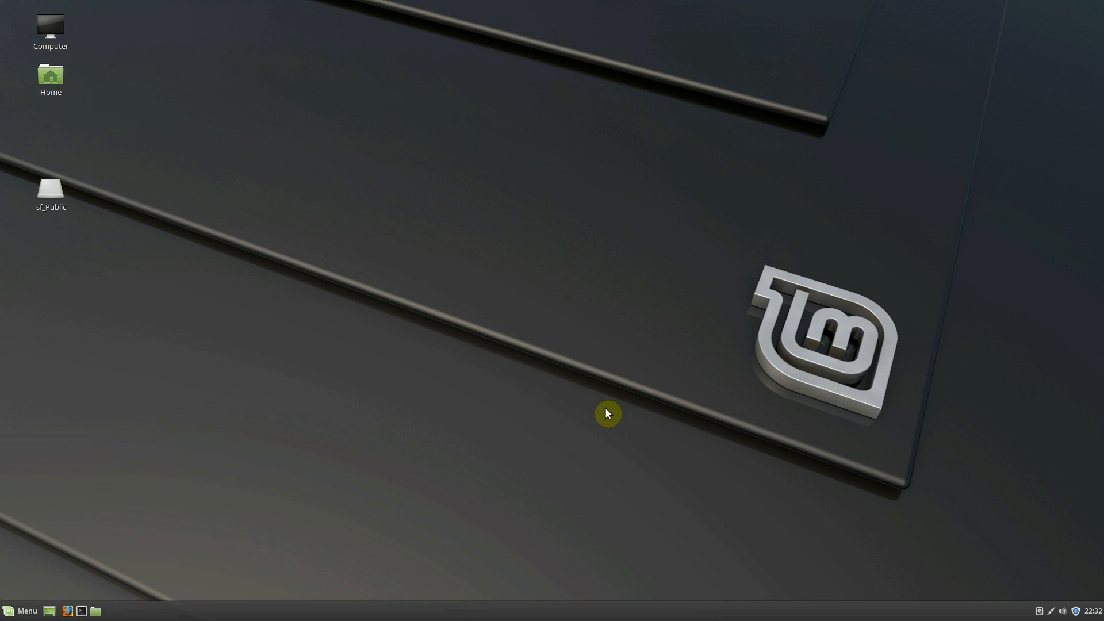
- Bring up the shutdown dialog to review its session options, and dismiss it without shutting down
{"action": "left_click", "coordinate": [14, 611]}
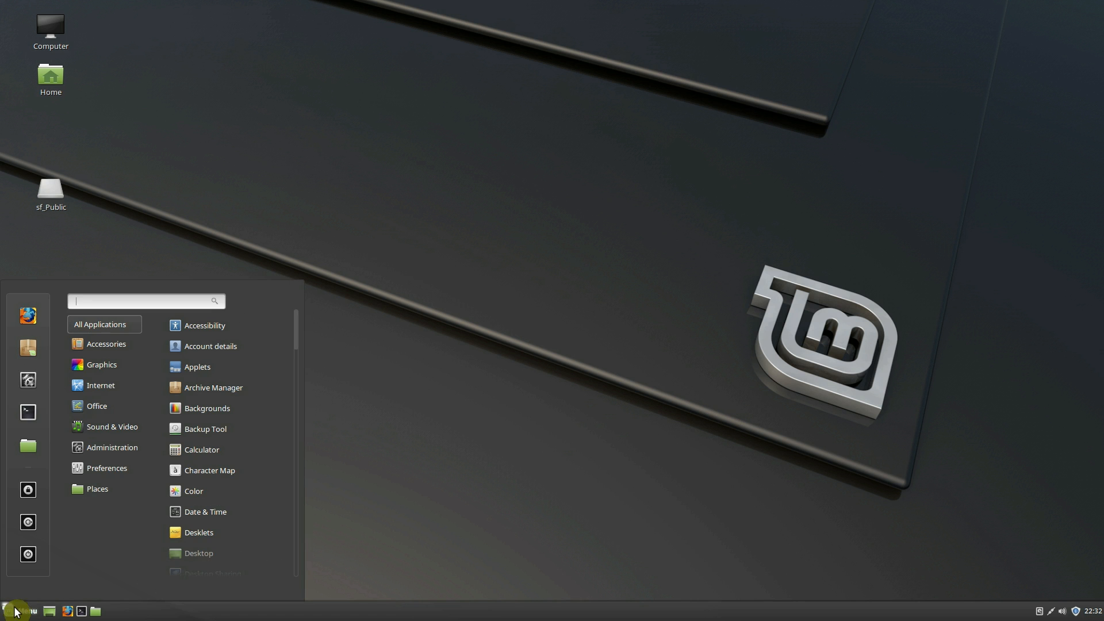
{"action": "left_click", "coordinate": [37, 554]}
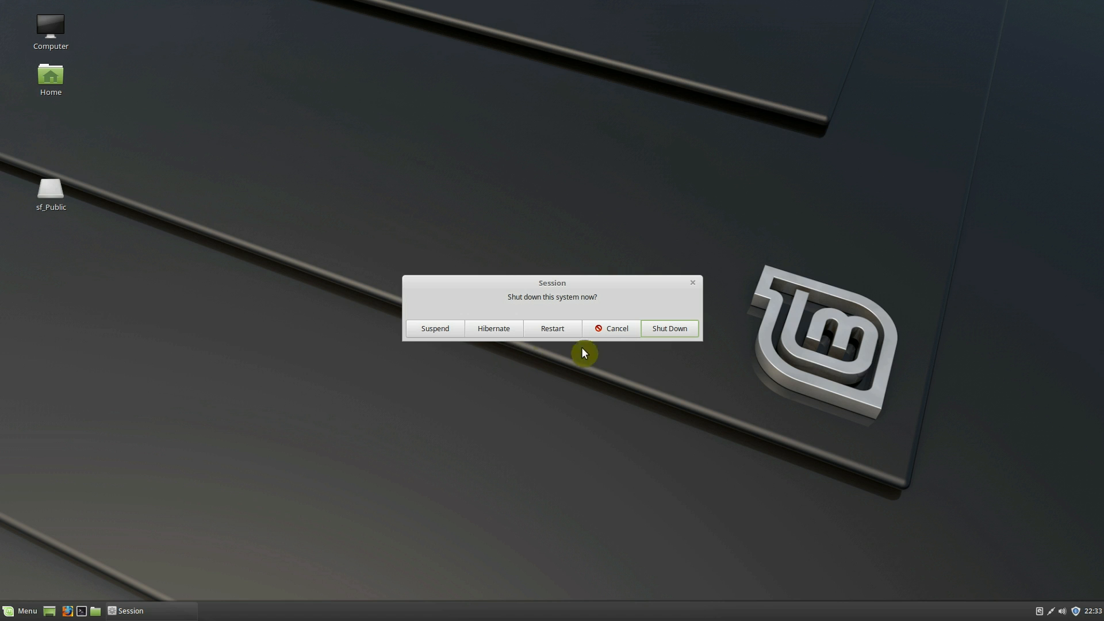
{"action": "left_click", "coordinate": [611, 333]}
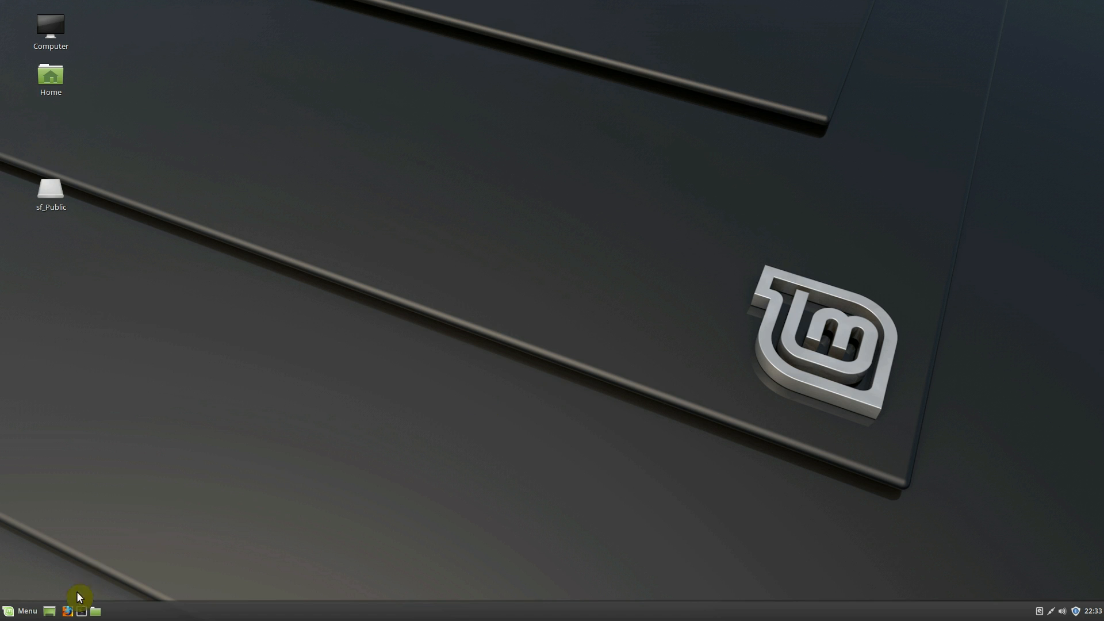
- In a terminal, move /etc/polkit-1/localauthority/50-local.d/com.ubuntu.enable-hibernate.pkla to / with sudo mv -v, authenticate with the sudo password, and close the terminal
{"action": "left_click", "coordinate": [81, 611]}
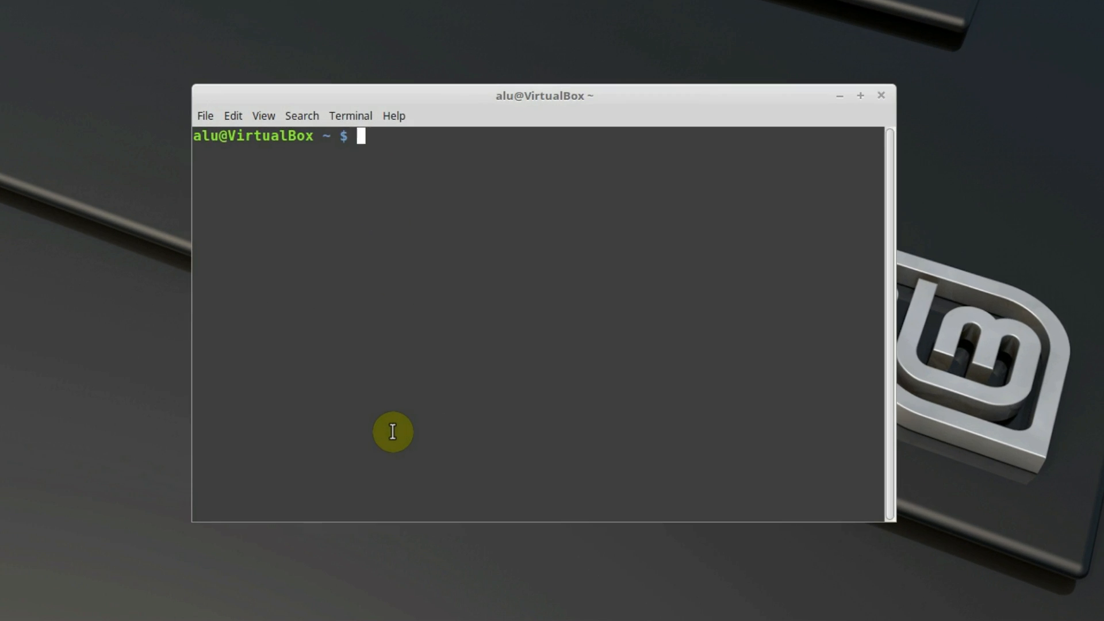
{"action": "type", "text": "sudo mv -v /etc/polkit-1/localauthority/50-local.d/com.ubuntu.enable-hibernate.pkla /"}
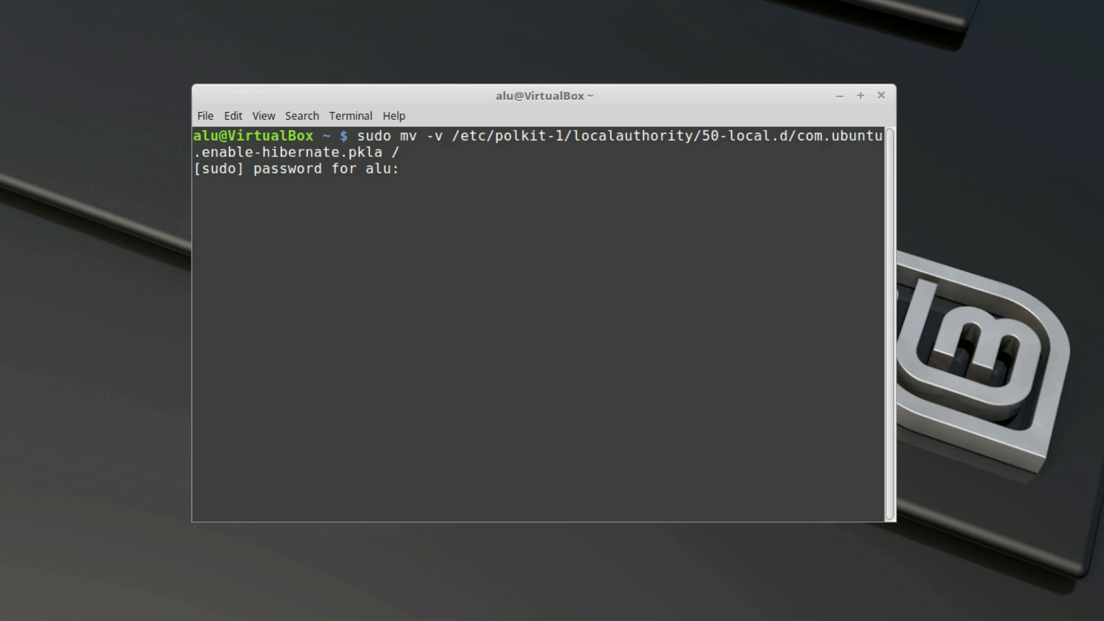
{"action": "key", "text": "Return"}
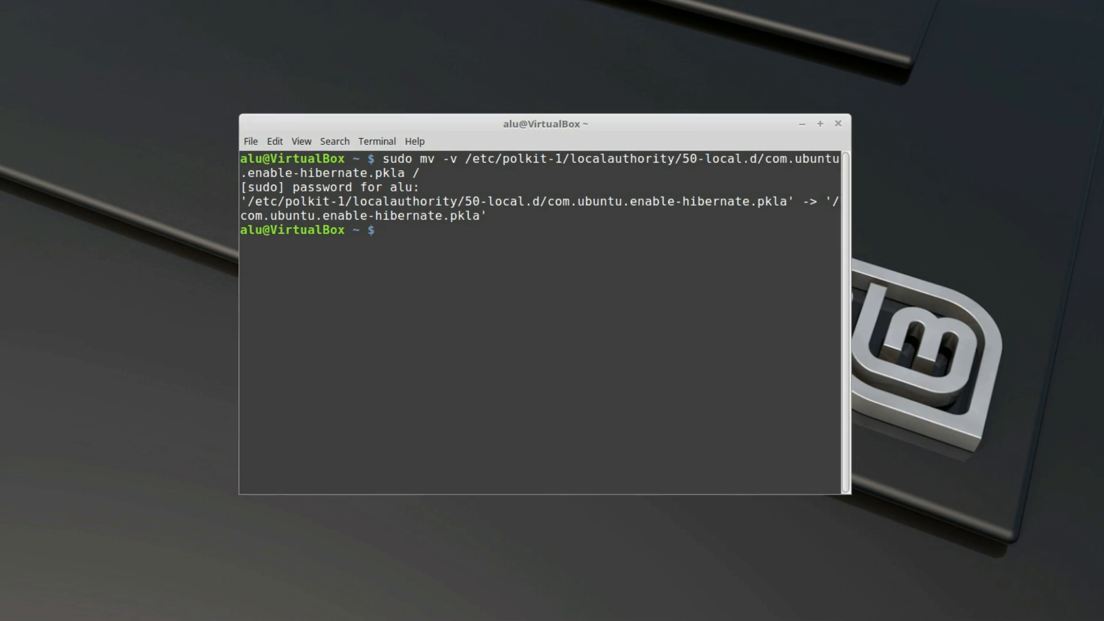
{"action": "left_click", "coordinate": [881, 95]}
- Check the shutdown dialog for the Hibernate option after moving the policy file, and cancel it
{"action": "left_click", "coordinate": [17, 611]}
{"action": "left_click", "coordinate": [33, 555]}
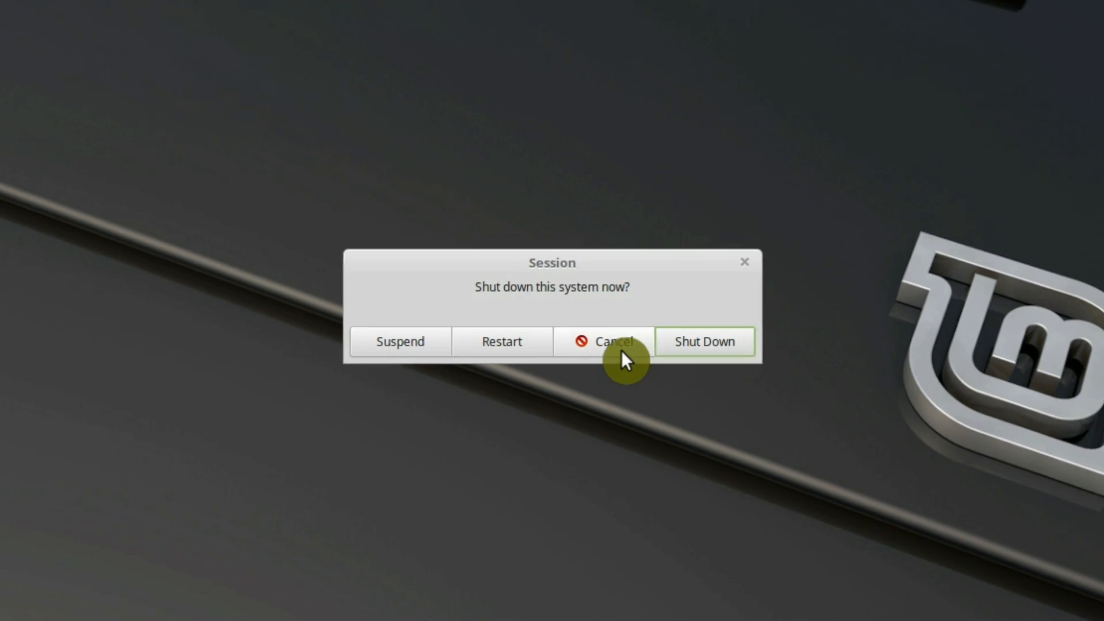
{"action": "left_click", "coordinate": [621, 351]}
- In the Power Management settings, set the action for pressing the power button to Suspend and close the window
{"action": "left_click", "coordinate": [17, 611]}
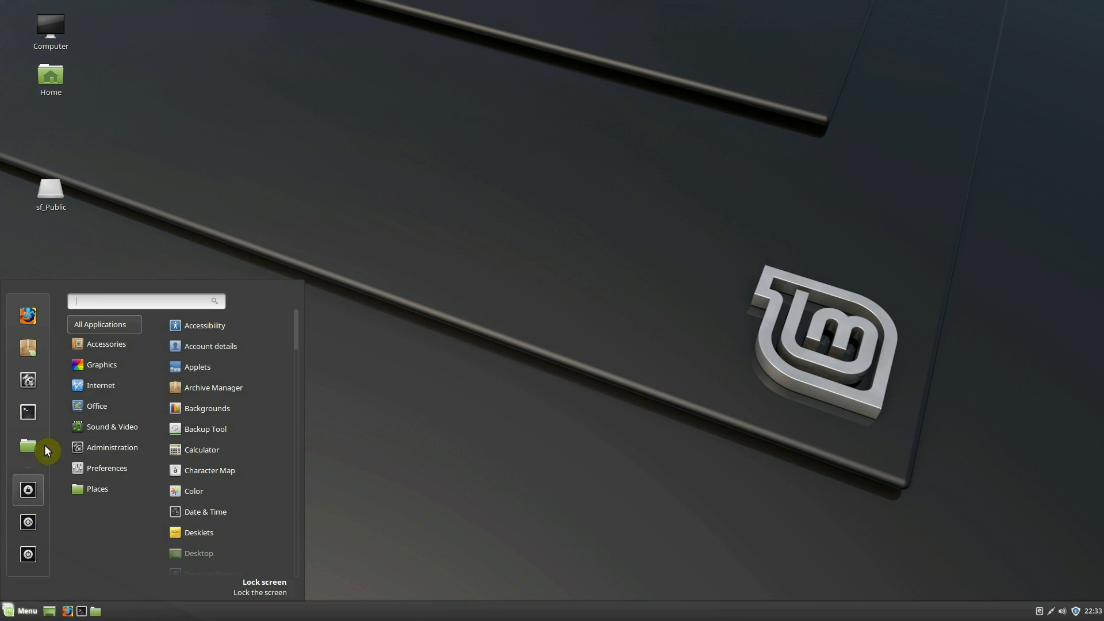
{"action": "left_click", "coordinate": [28, 380]}
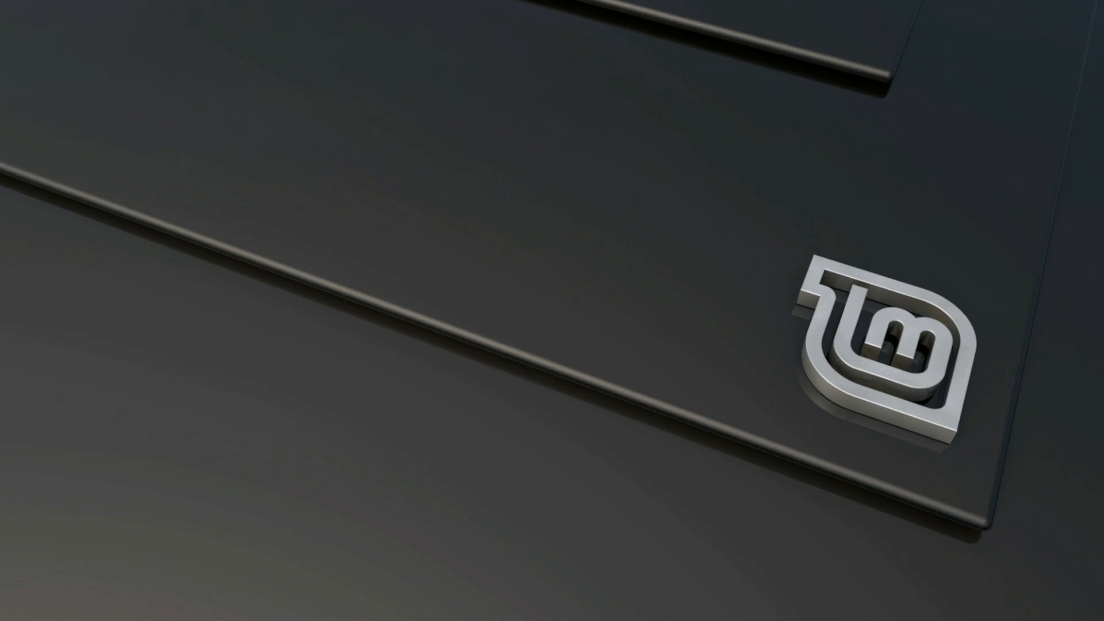
{"action": "scroll", "coordinate": [560, 449], "scroll_direction": "down", "scroll_amount": 8}
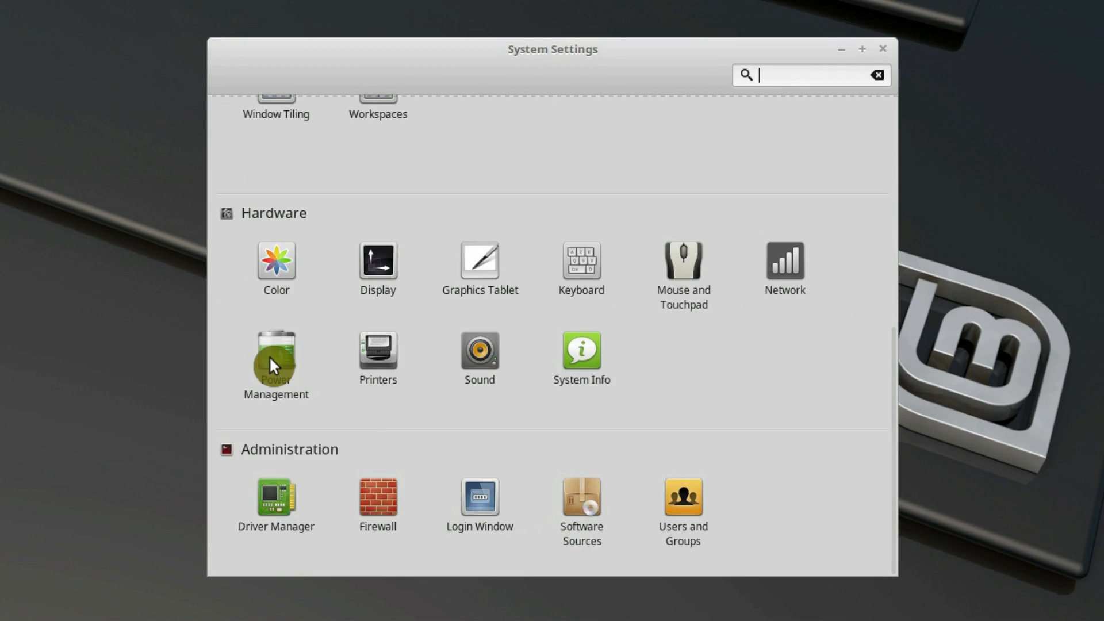
{"action": "left_click", "coordinate": [271, 359]}
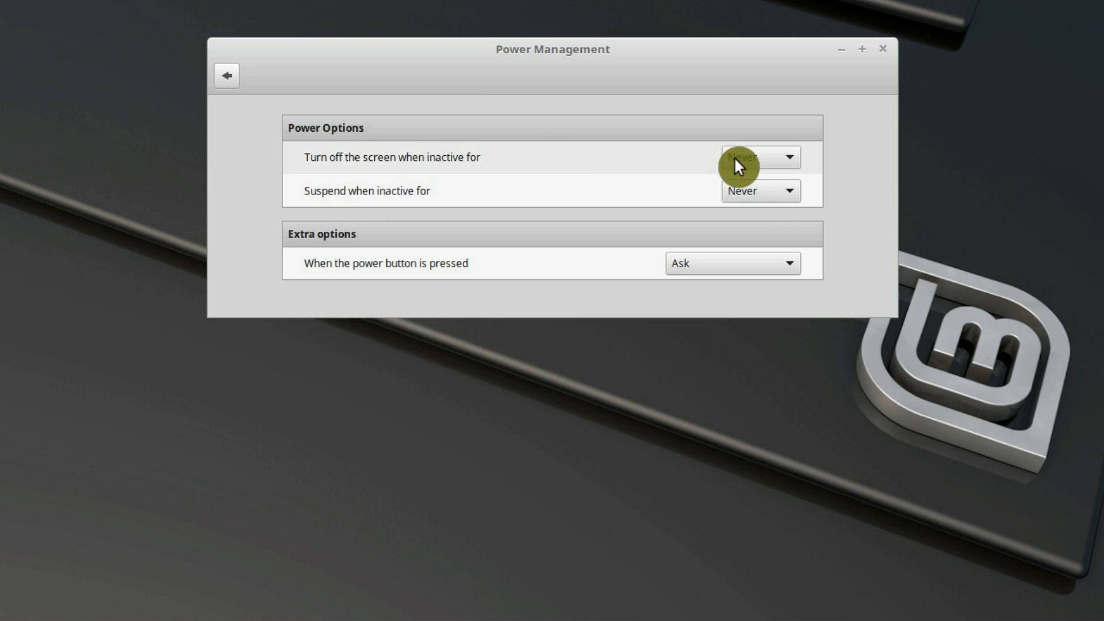
{"action": "left_click", "coordinate": [718, 263]}
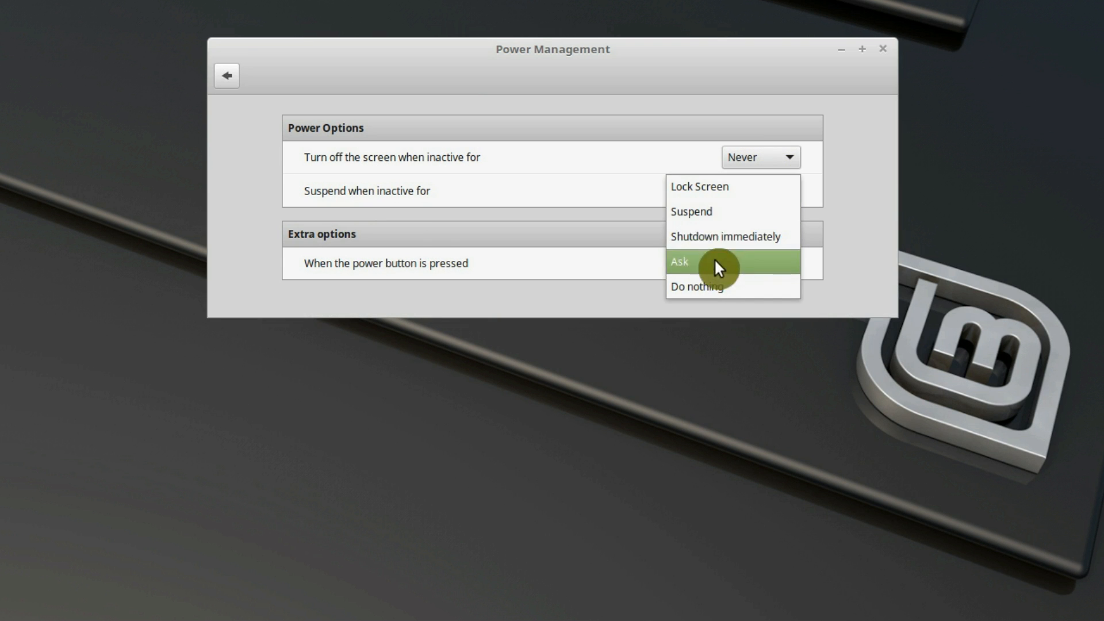
{"action": "left_click", "coordinate": [726, 212]}
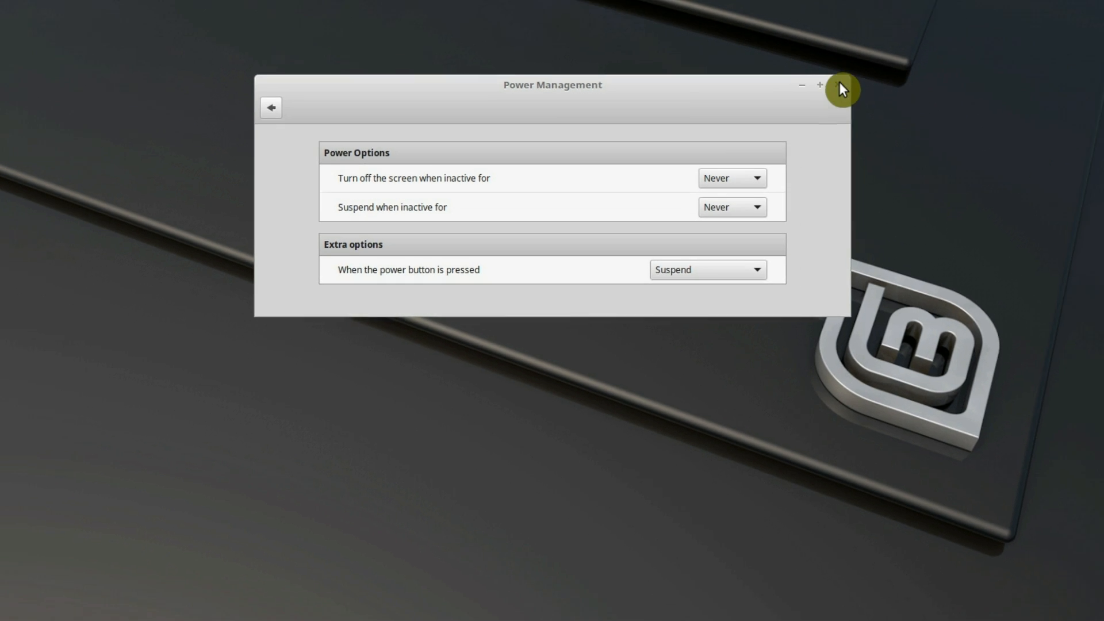
{"action": "left_click", "coordinate": [883, 49]}
- List the root directory with ls / in a new terminal and locate com.ubuntu.enable-hibernate.pkla
{"action": "left_click", "coordinate": [82, 611]}
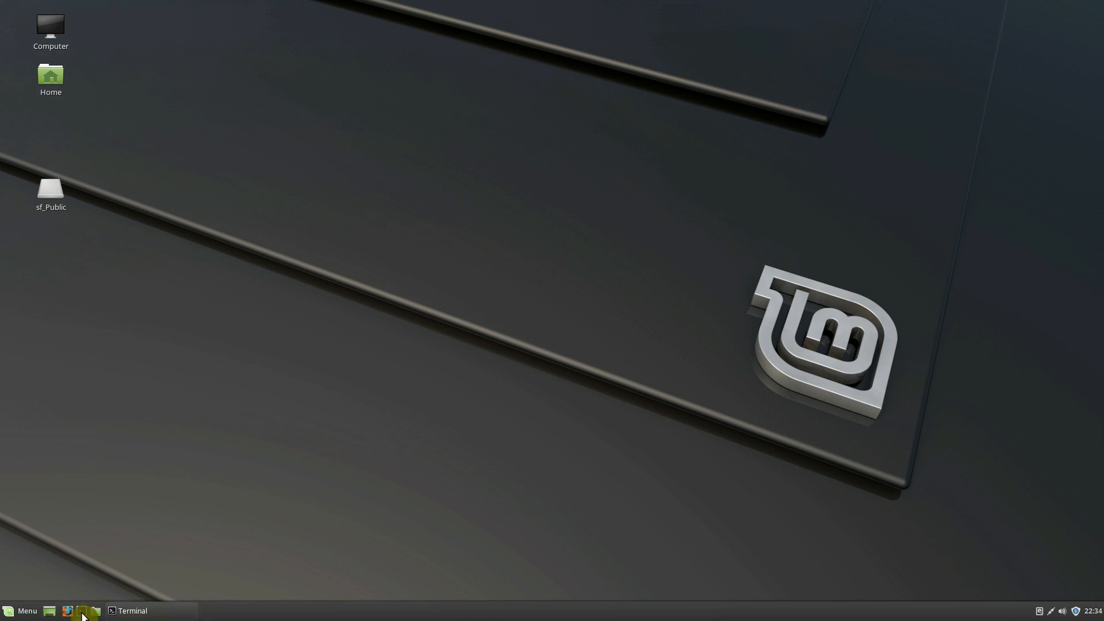
{"action": "type", "text": "ls /"}
{"action": "key", "text": "Return"}
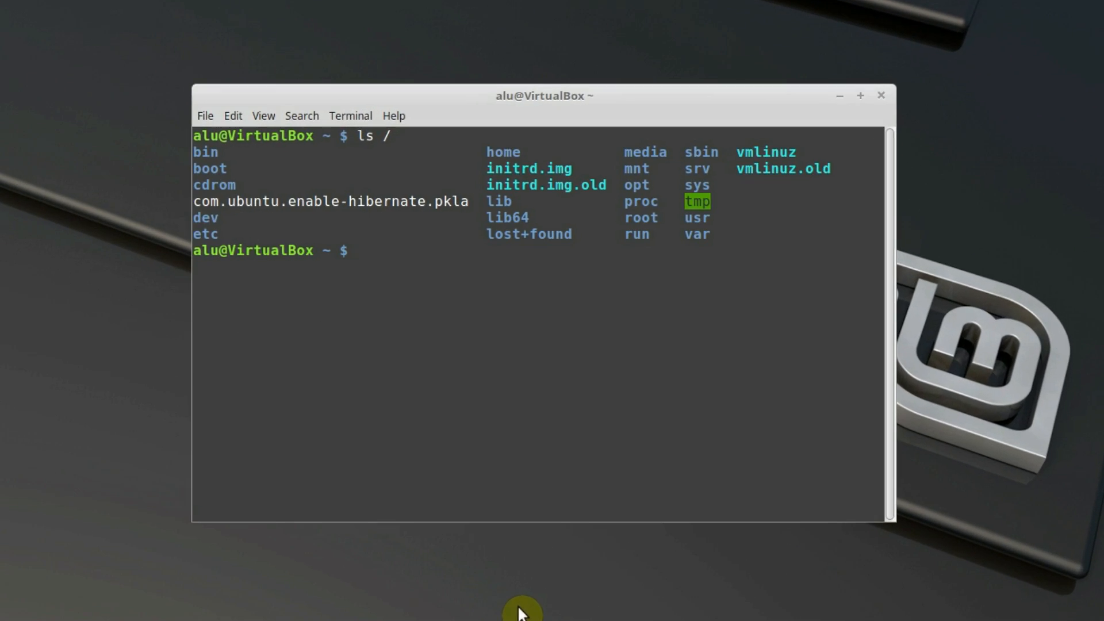
{"action": "left_click_drag", "start_coordinate": [195, 202], "coordinate": [469, 203]}
{"action": "left_click", "coordinate": [455, 339]}
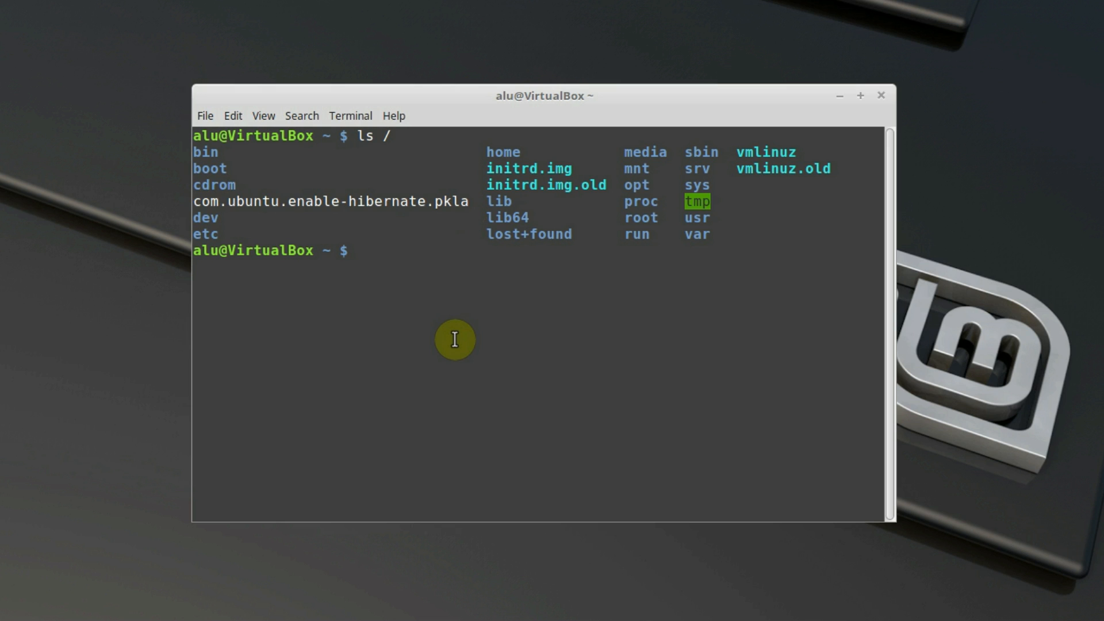
- Move /com.ubuntu.enable-hibernate.pkla back to /etc/polkit-1/localauthority/50-local.d with sudo mv -v, entering the sudo password
{"action": "right_click", "coordinate": [394, 316]}
{"action": "left_click", "coordinate": [441, 402]}
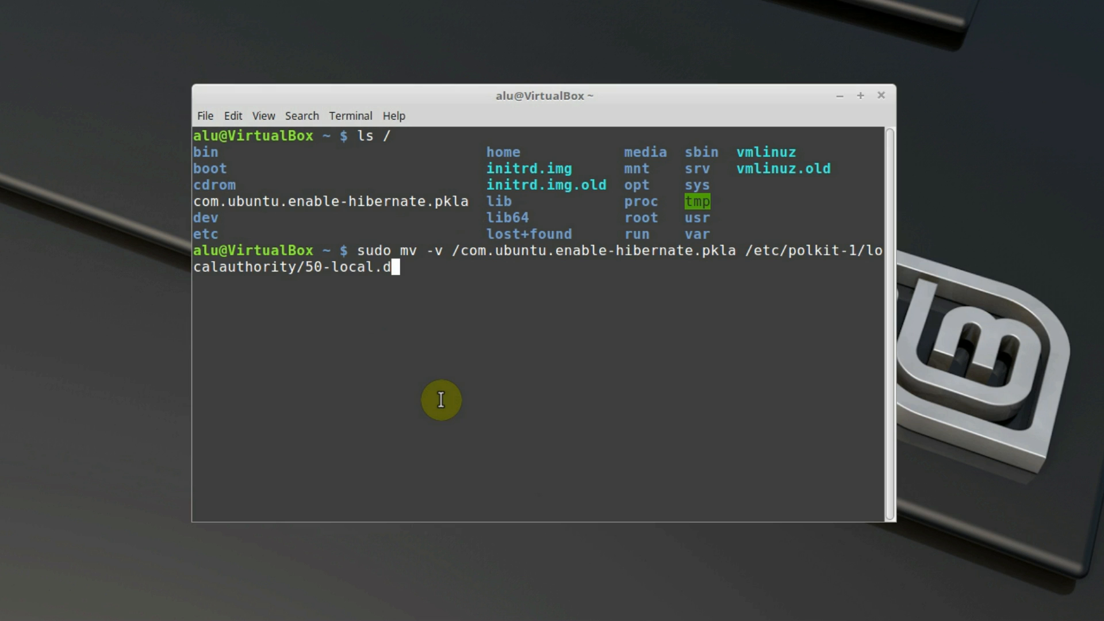
{"action": "key", "text": "Return"}
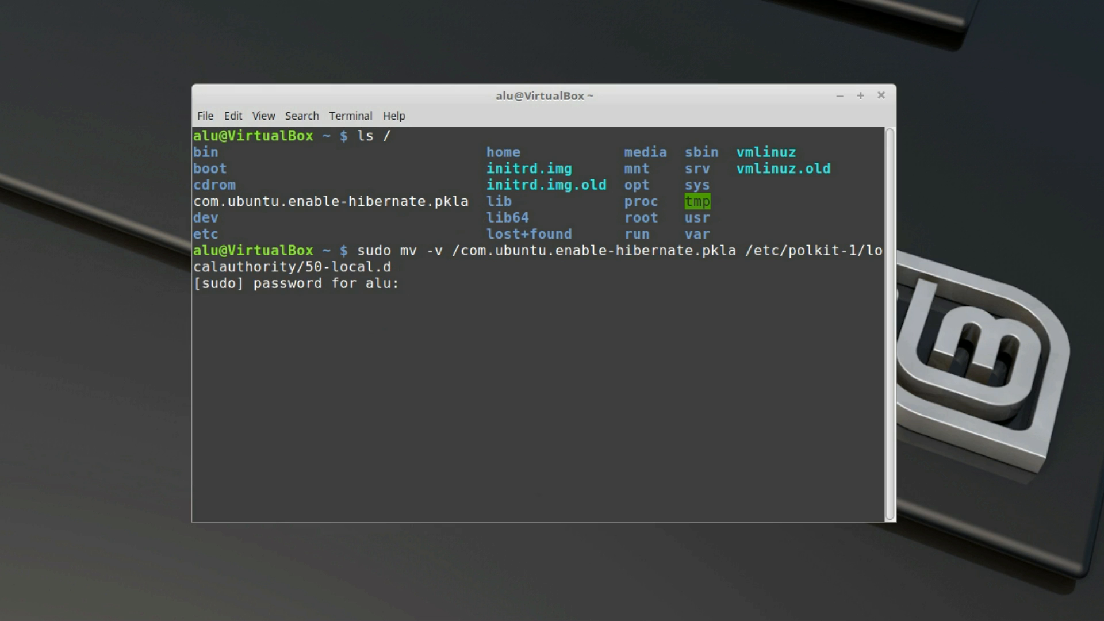
{"action": "key", "text": "Return"}
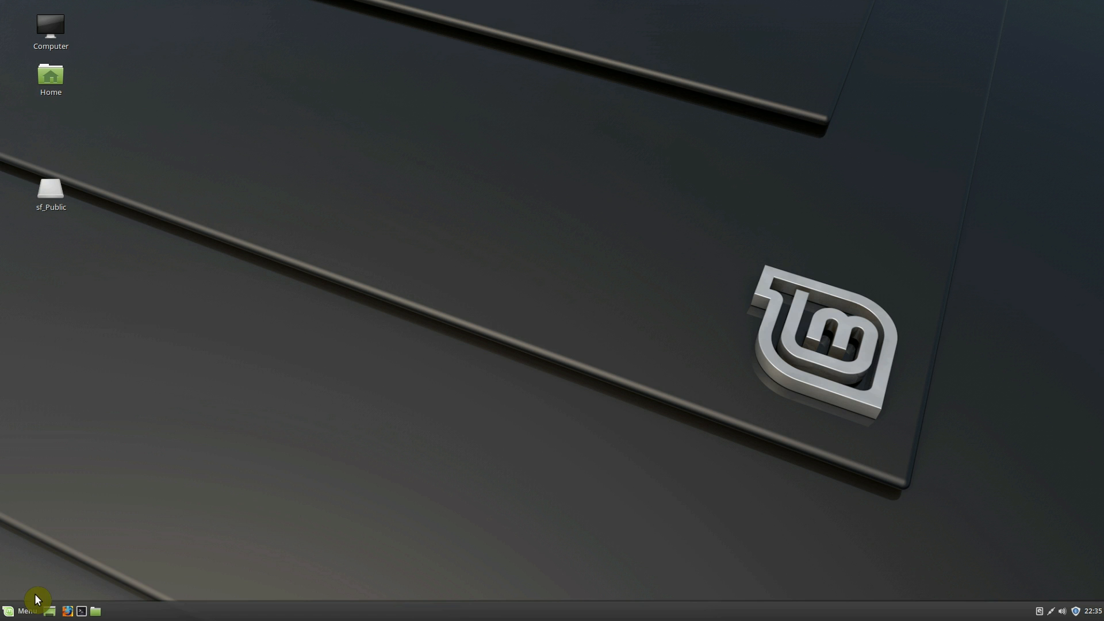
- Bring up the log-out dialog to review its user switching option, and cancel it
{"action": "left_click", "coordinate": [35, 595]}
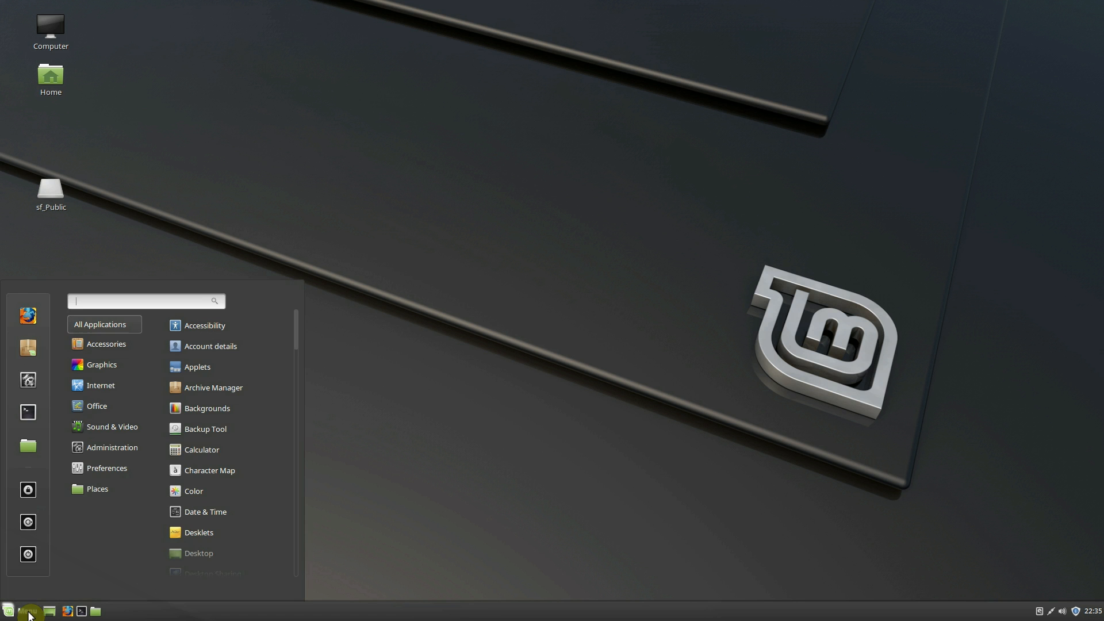
{"action": "left_click", "coordinate": [27, 523]}
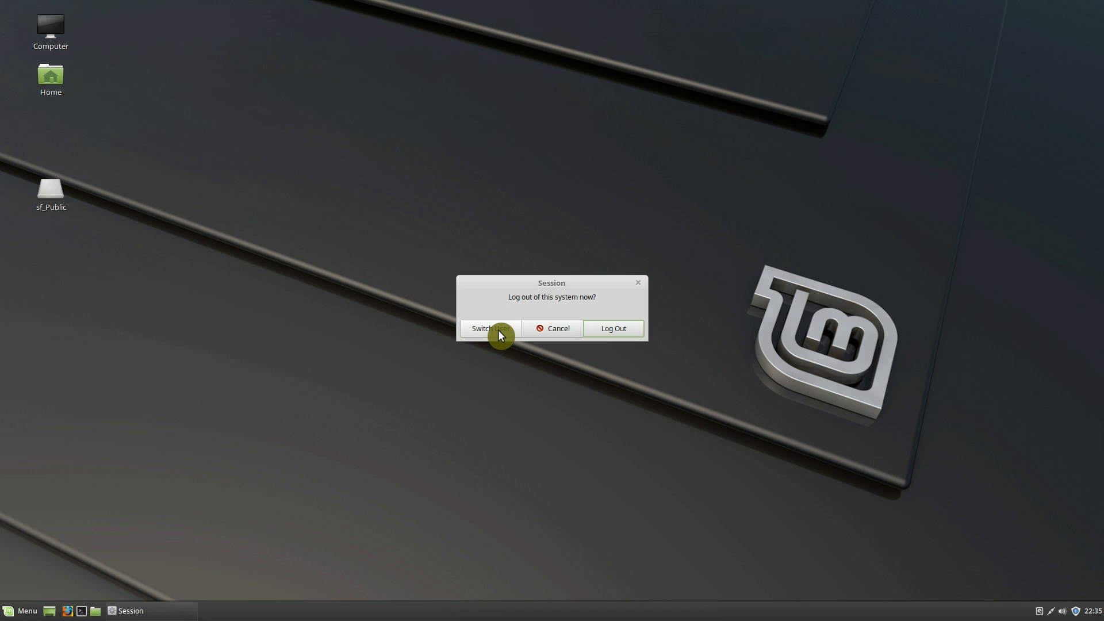
{"action": "left_click", "coordinate": [557, 334]}
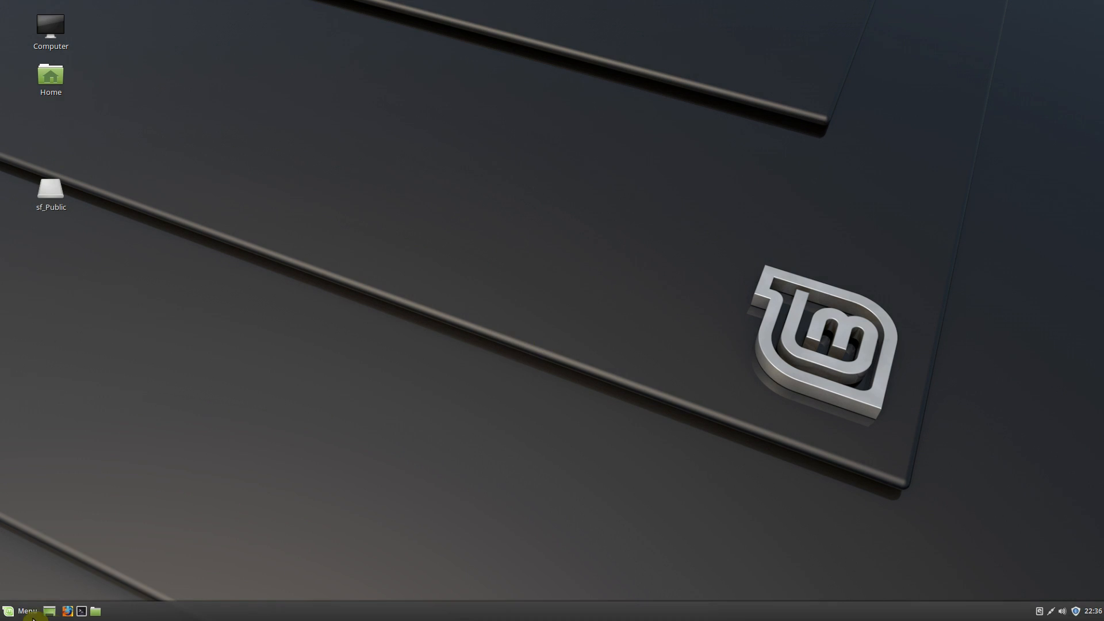
- Start Synaptic Package Manager and search for dconf-editor
{"action": "left_click", "coordinate": [12, 613]}
{"action": "type", "text": "syna"}
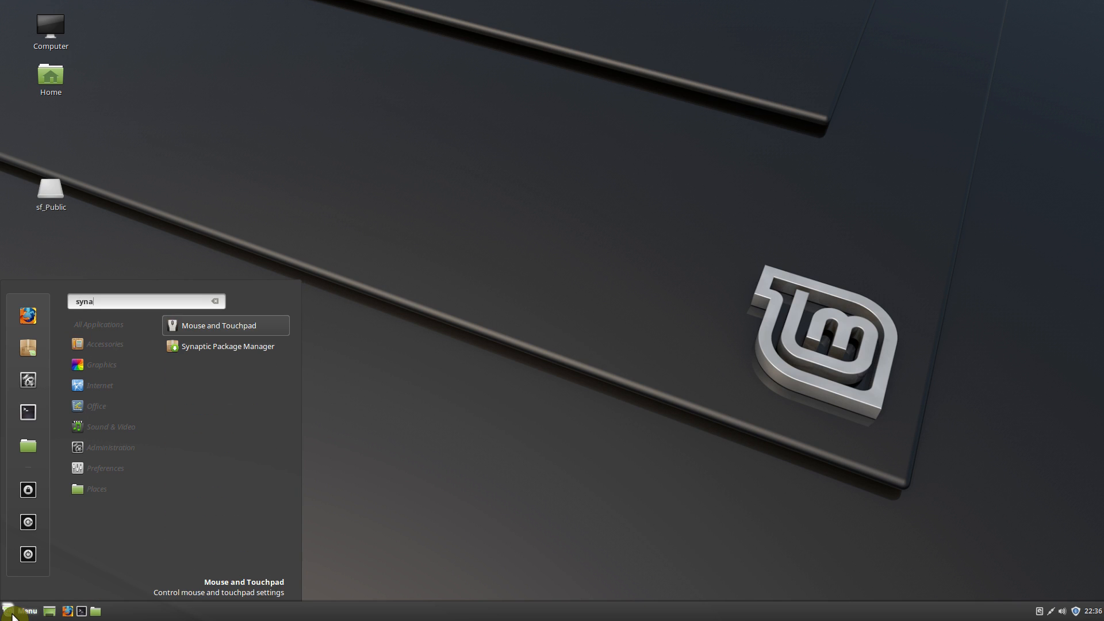
{"action": "left_click", "coordinate": [224, 345]}
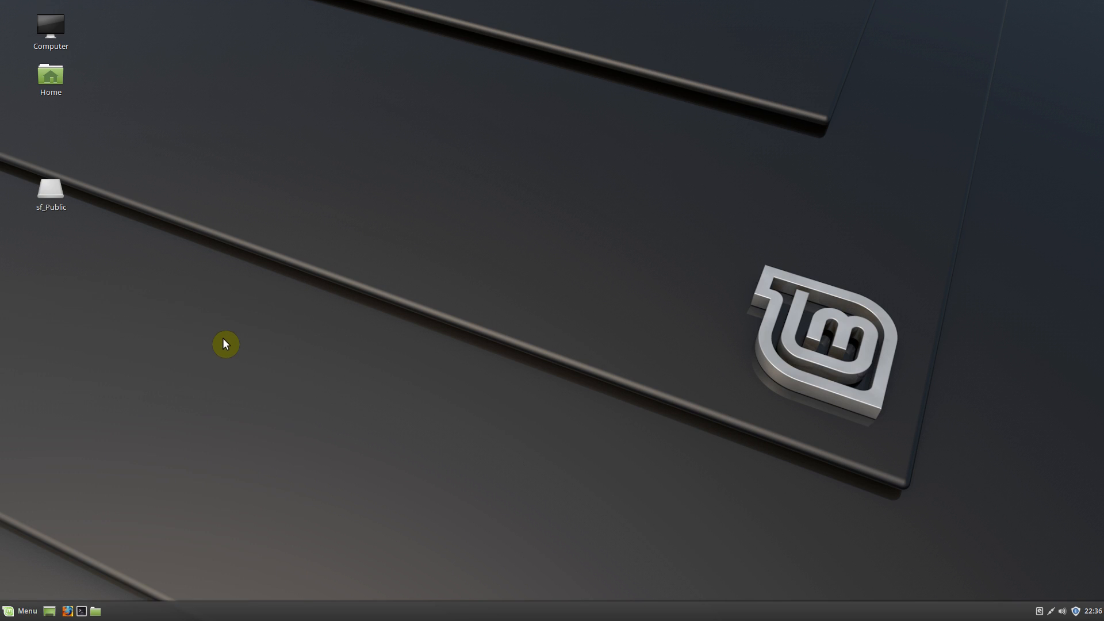
{"action": "key", "text": "Return"}
{"action": "type", "text": "conf-editor"}
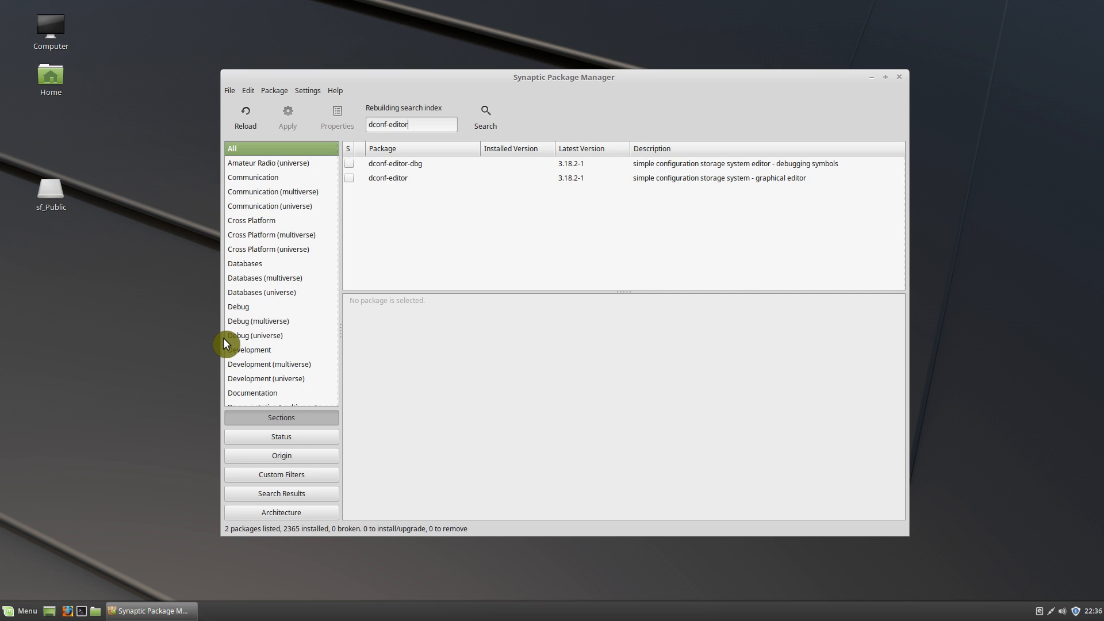
- Mark the dconf-editor package for installation, apply the change, and close Synaptic
{"action": "left_click", "coordinate": [395, 177]}
{"action": "right_click", "coordinate": [395, 178]}
{"action": "left_click", "coordinate": [443, 204]}
{"action": "left_click", "coordinate": [291, 119]}
{"action": "left_click", "coordinate": [707, 427]}
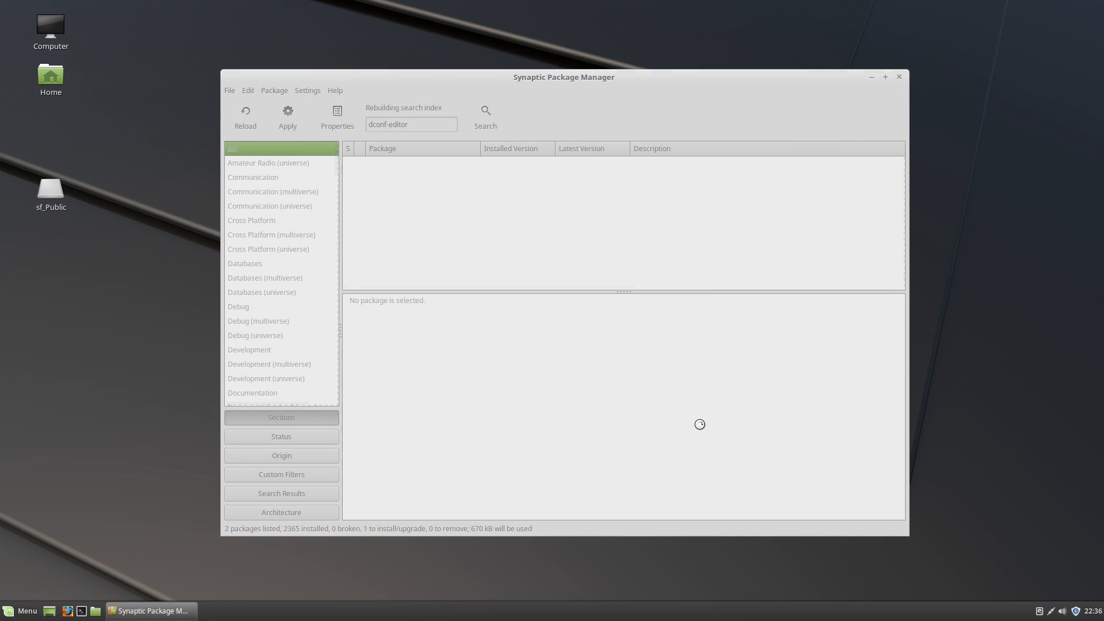
{"action": "left_click", "coordinate": [902, 78]}
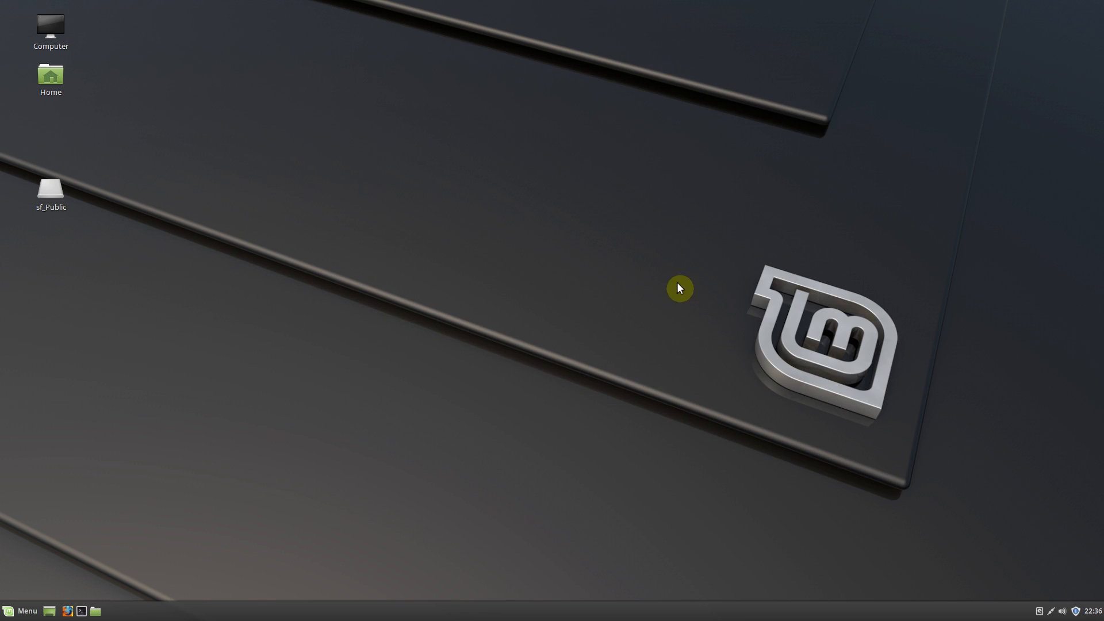
- In dconf Editor, enable disable-user-switching under org > cinnamon > desktop > lockdown, and close the editor
{"action": "left_click", "coordinate": [25, 611]}
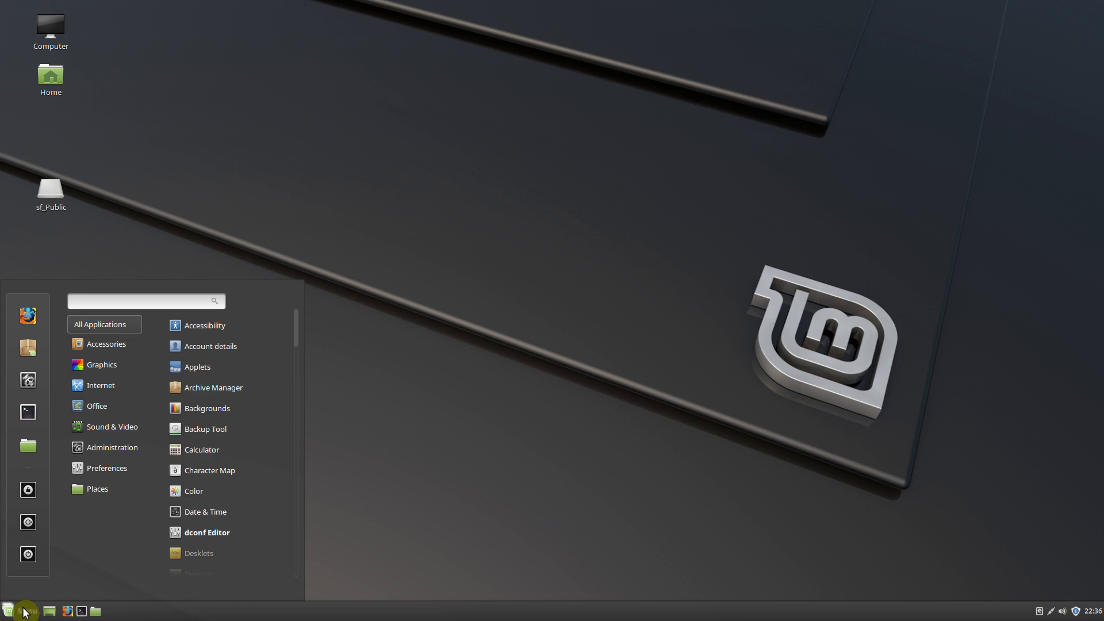
{"action": "type", "text": "dconf"}
{"action": "left_click", "coordinate": [193, 325]}
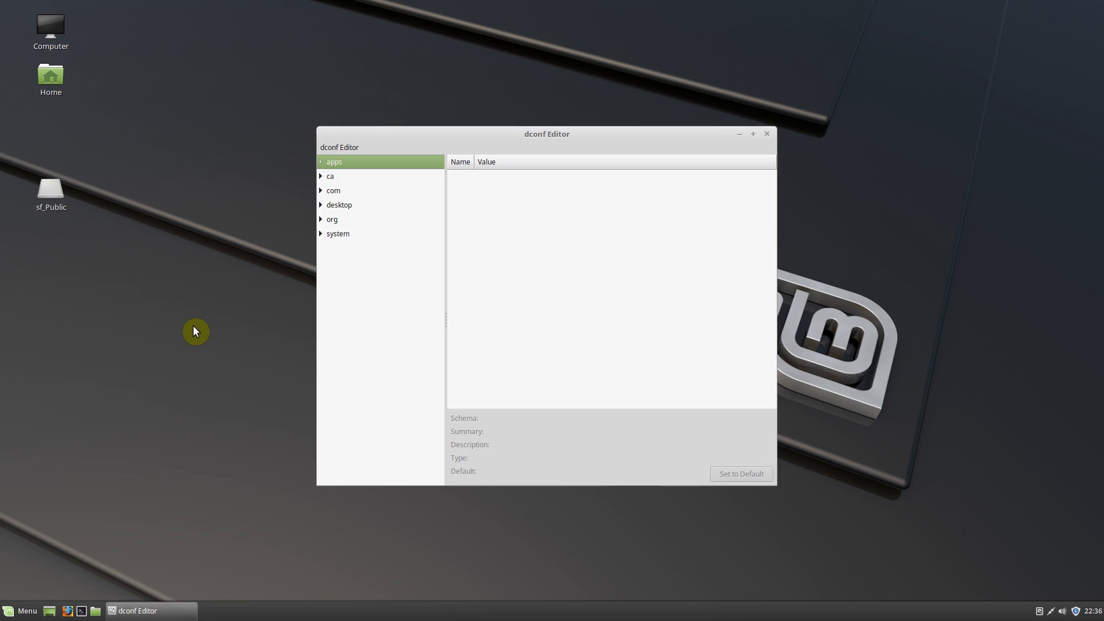
{"action": "left_click", "coordinate": [320, 219]}
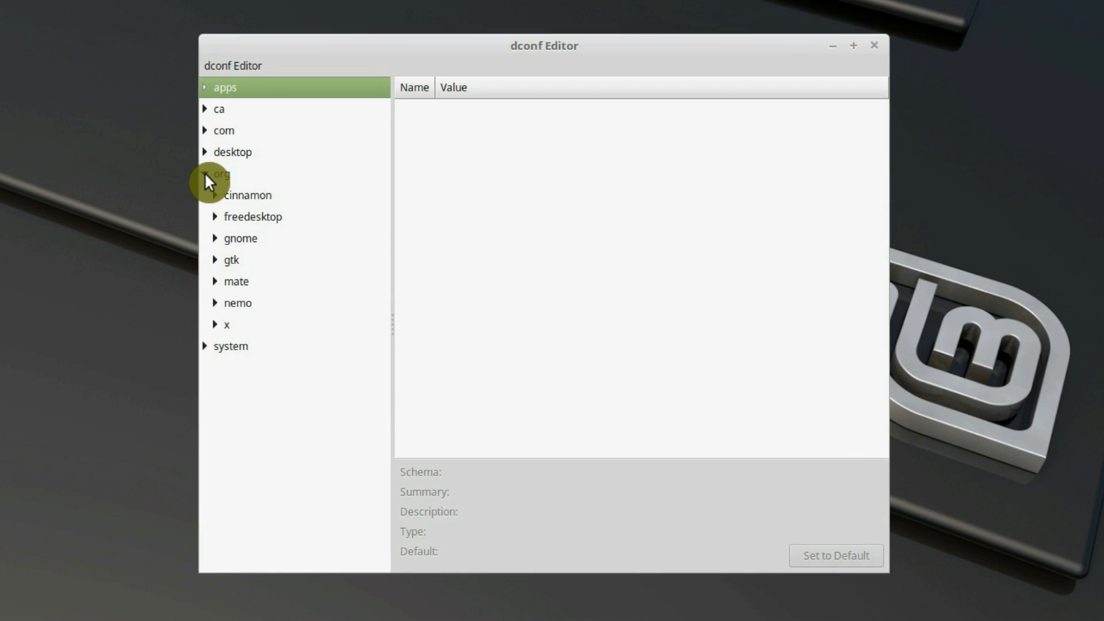
{"action": "left_click", "coordinate": [215, 195]}
{"action": "left_click", "coordinate": [225, 281]}
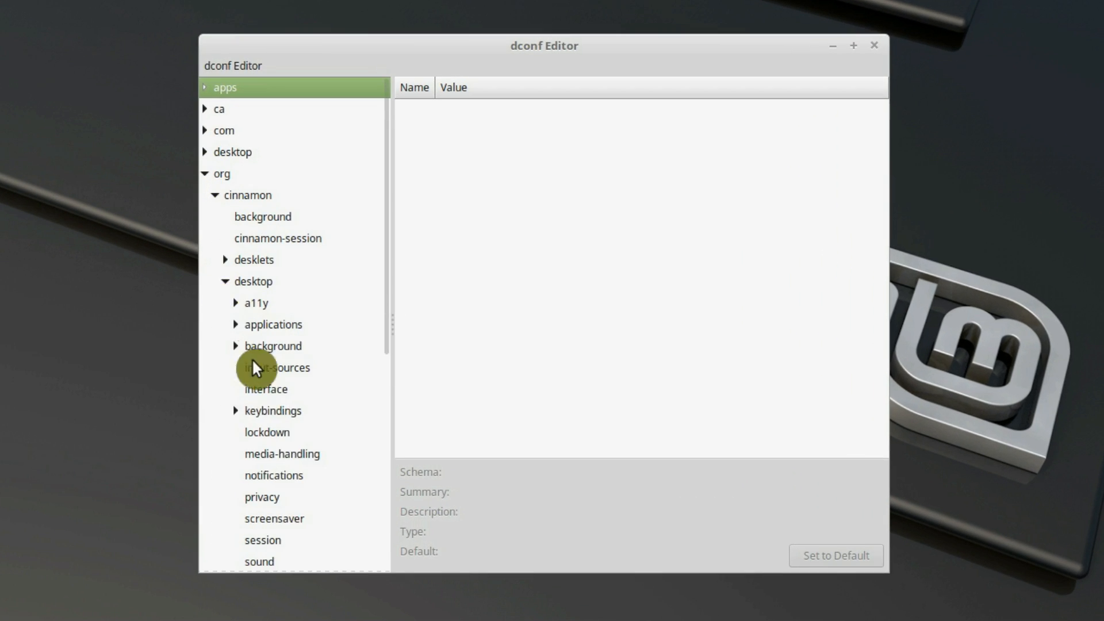
{"action": "scroll", "coordinate": [295, 484], "scroll_direction": "down", "scroll_amount": 1}
{"action": "left_click", "coordinate": [285, 372]}
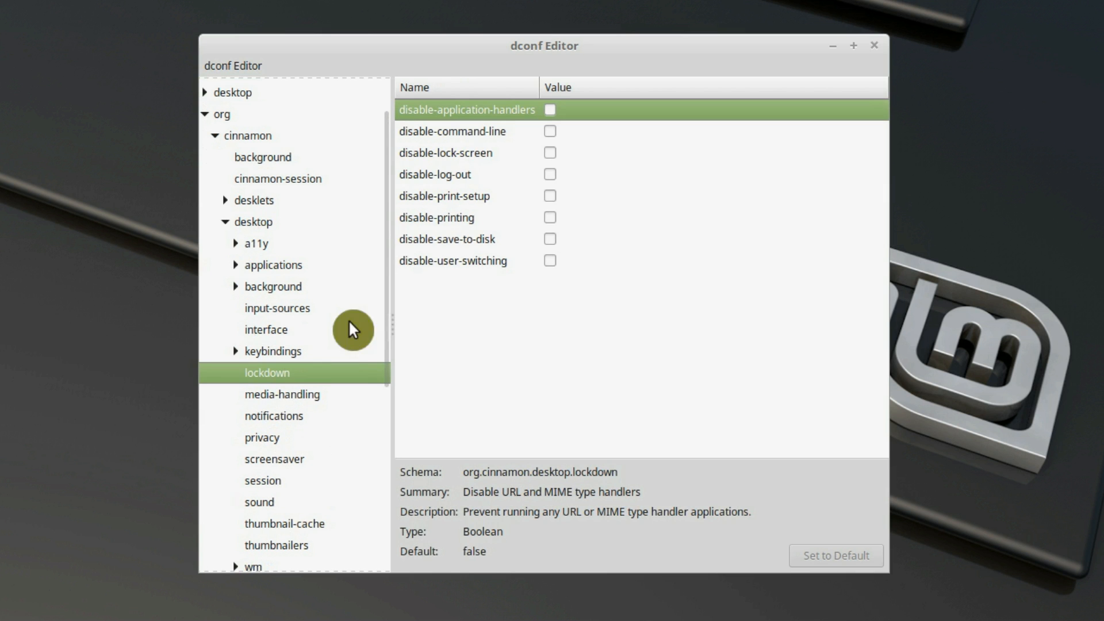
{"action": "left_click", "coordinate": [550, 261]}
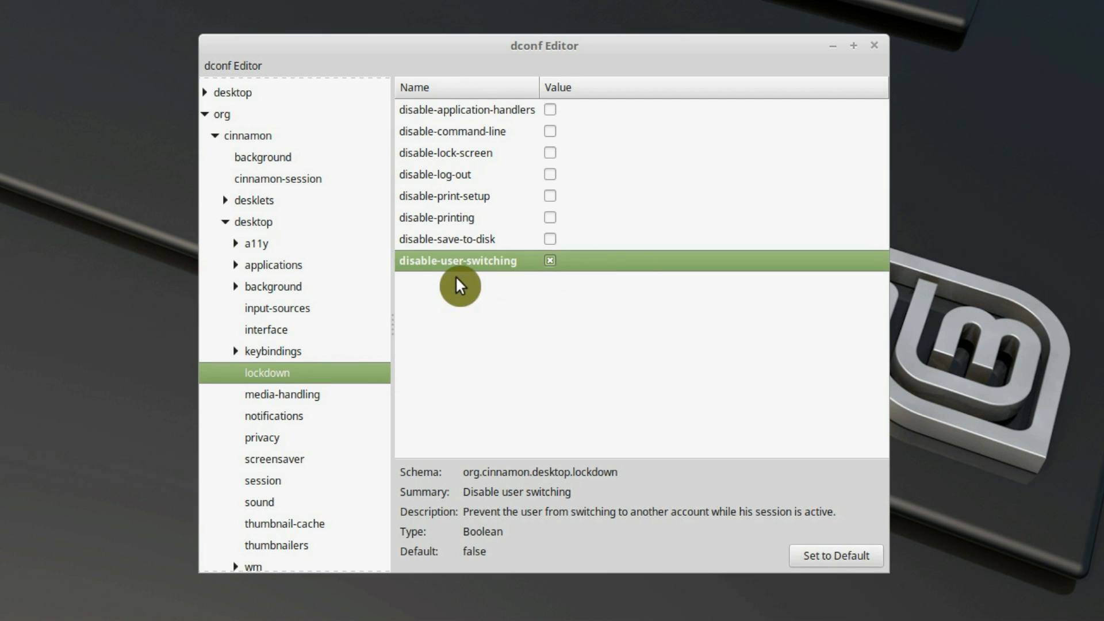
{"action": "left_click", "coordinate": [861, 50]}
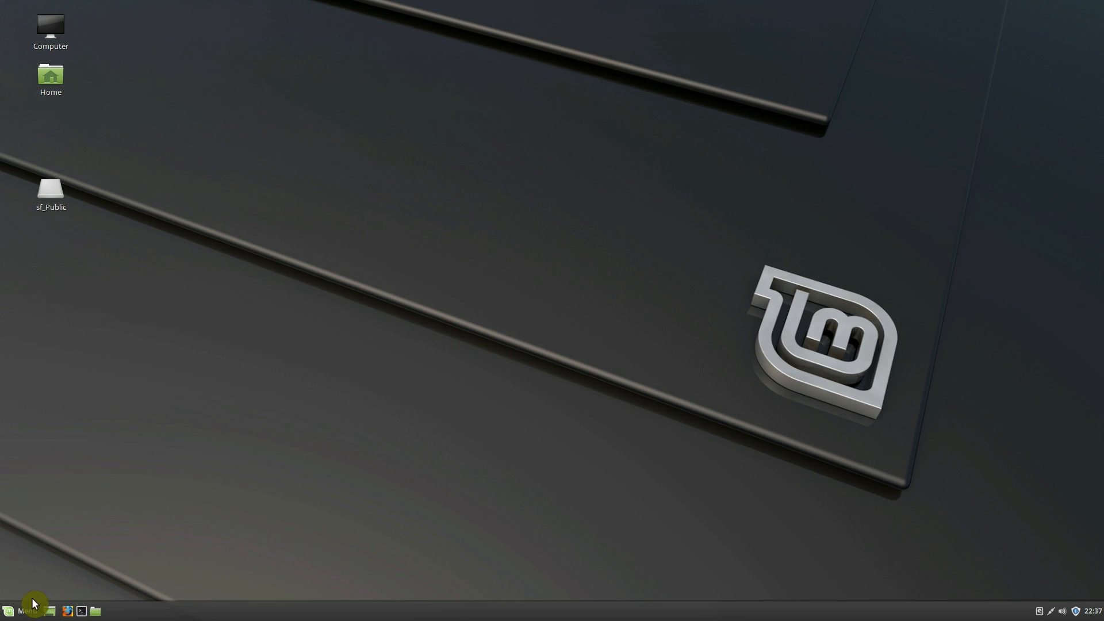
- Check the log-out dialog again for the user switching option and cancel without logging out
{"action": "left_click", "coordinate": [18, 611]}
{"action": "left_click", "coordinate": [29, 525]}
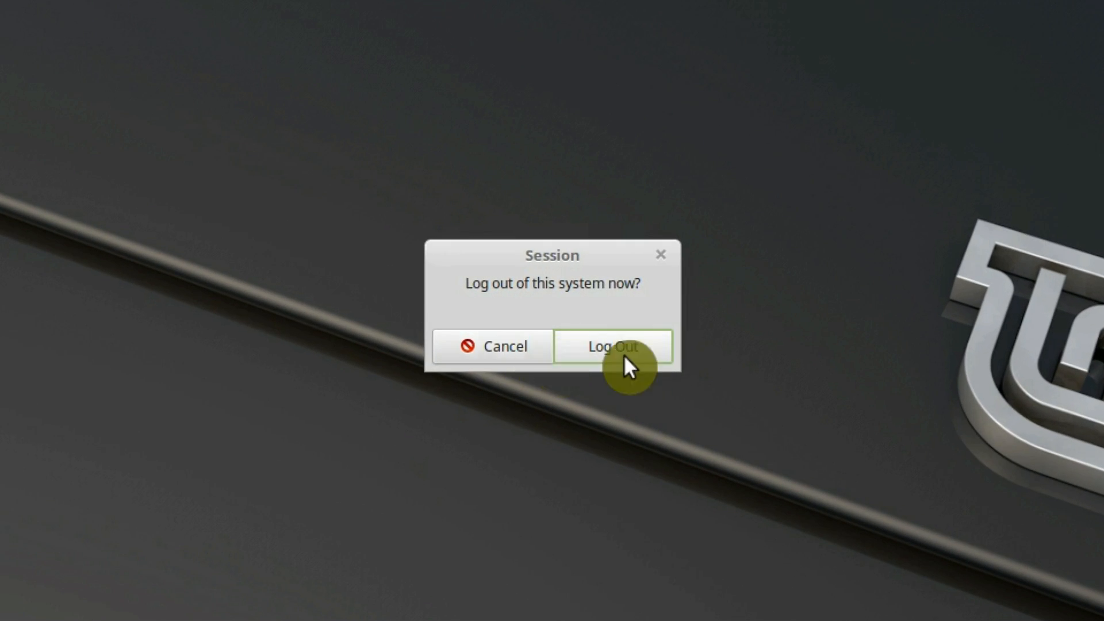
{"action": "left_click", "coordinate": [511, 343]}
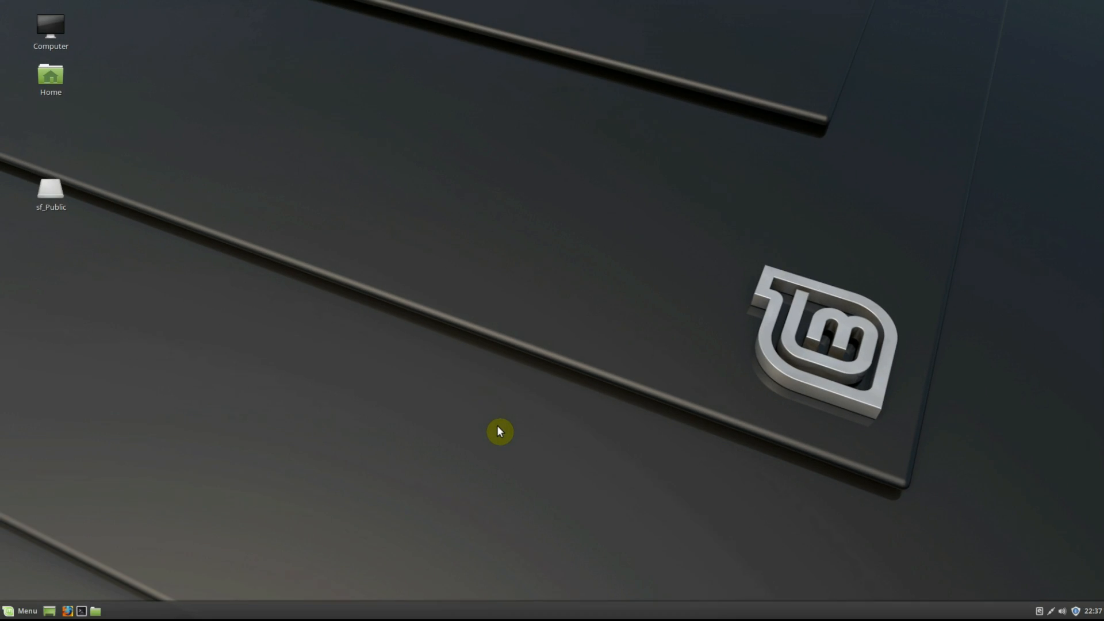